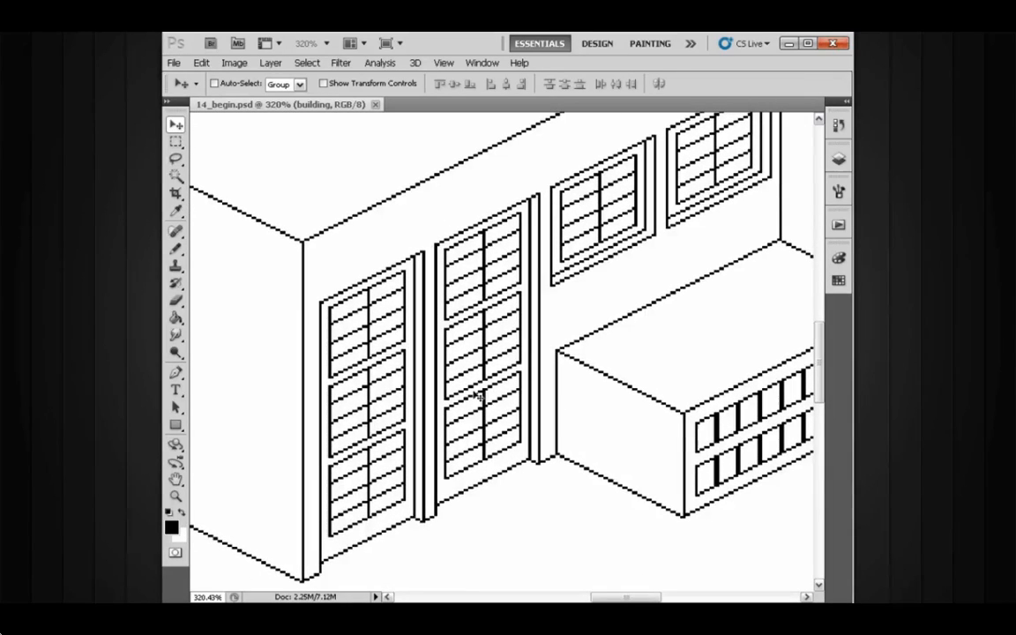
# Look over the building outline from the front windows to the blank side wall and the surrounding sidewalk
pyautogui.moveTo(660, 280); pyautogui.dragTo(628, 315)
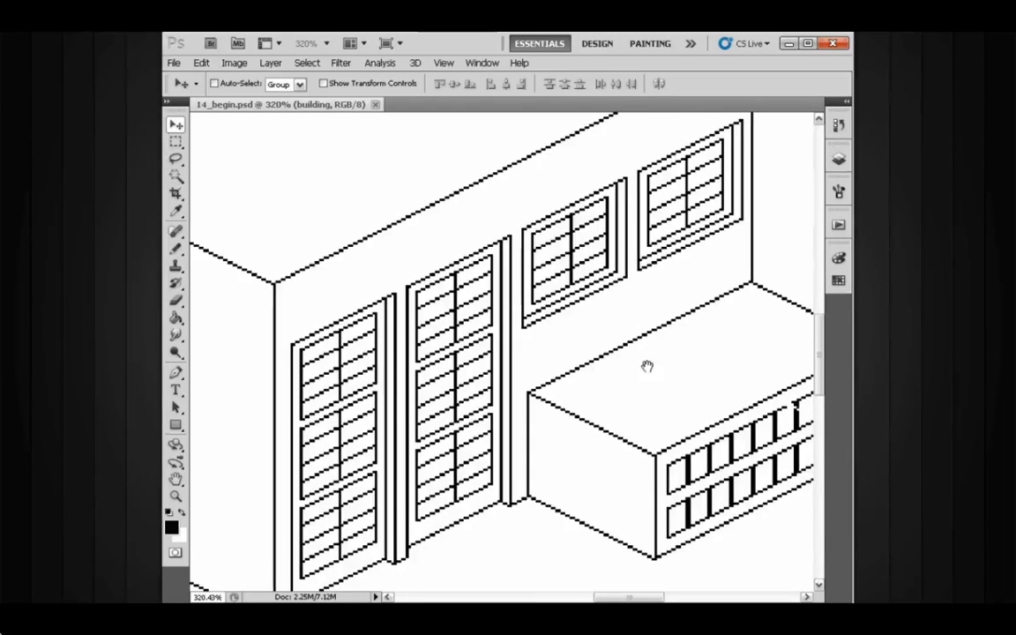
pyautogui.moveTo(647, 366); pyautogui.dragTo(624, 434)
pyautogui.moveTo(528, 408); pyautogui.dragTo(569, 313)
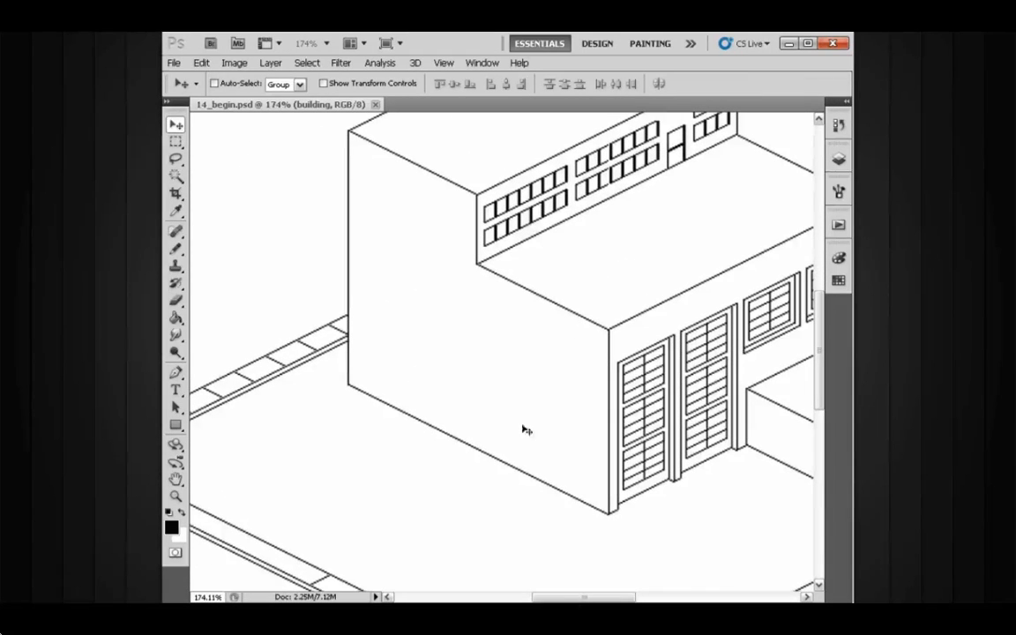
pyautogui.moveTo(420, 363); pyautogui.dragTo(487, 314)
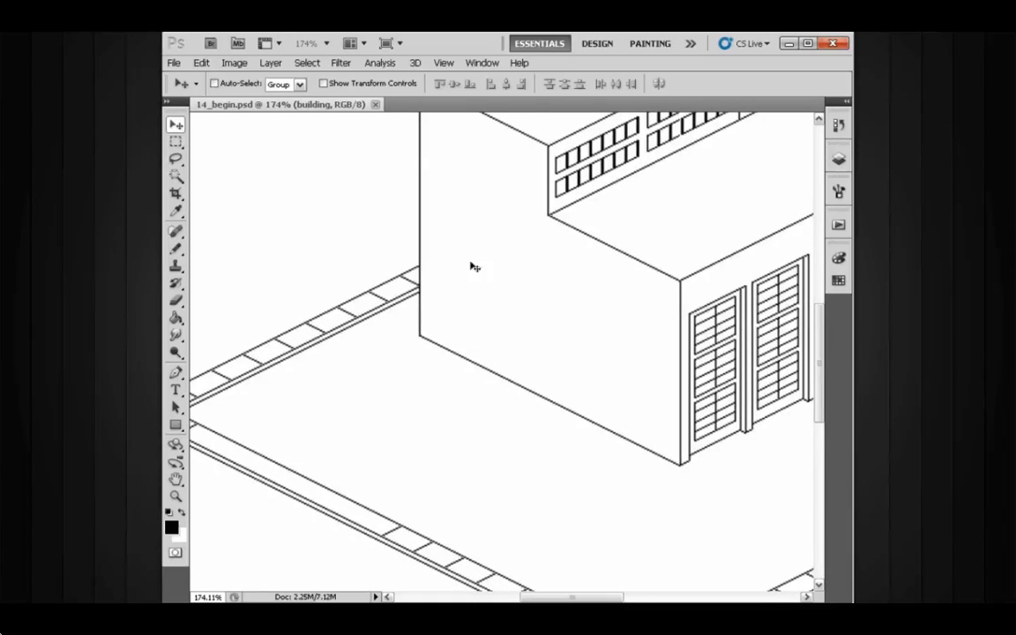
pyautogui.moveTo(504, 367); pyautogui.dragTo(533, 300)
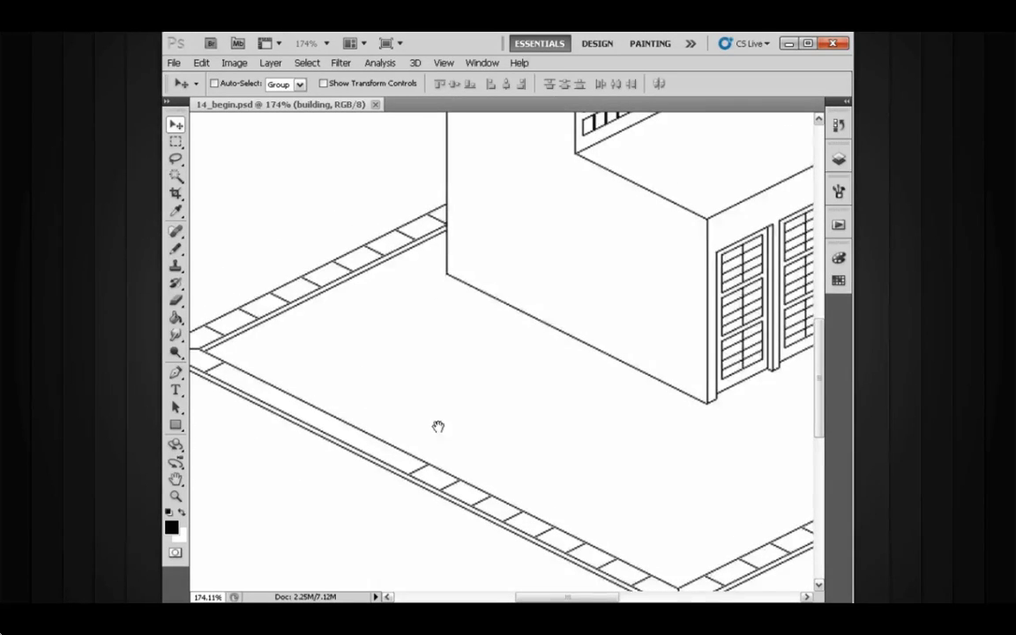
pyautogui.moveTo(438, 427); pyautogui.dragTo(509, 417)
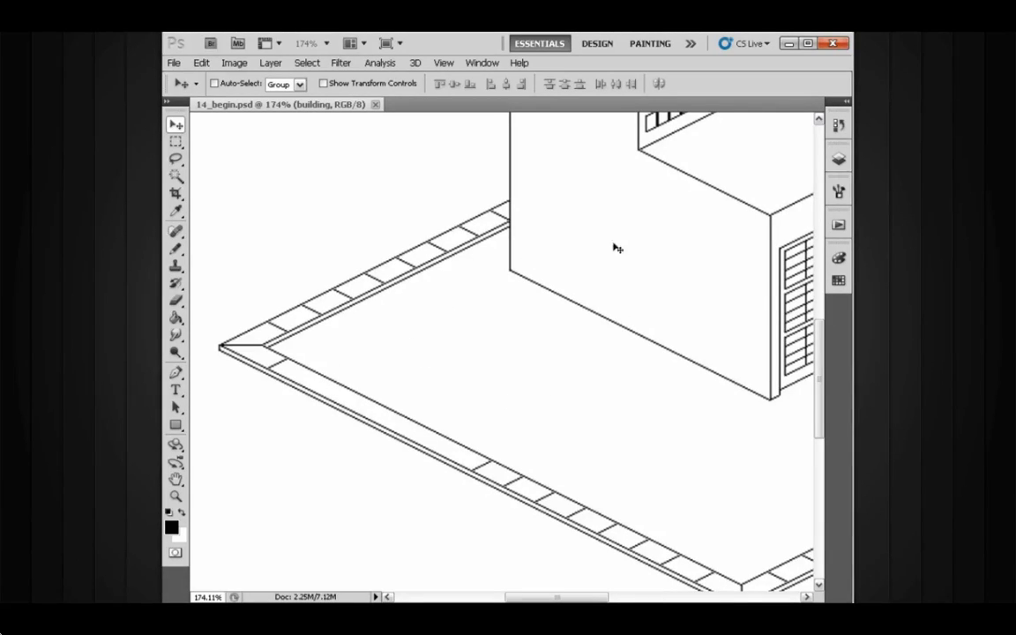
pyautogui.moveTo(567, 330); pyautogui.dragTo(533, 341)
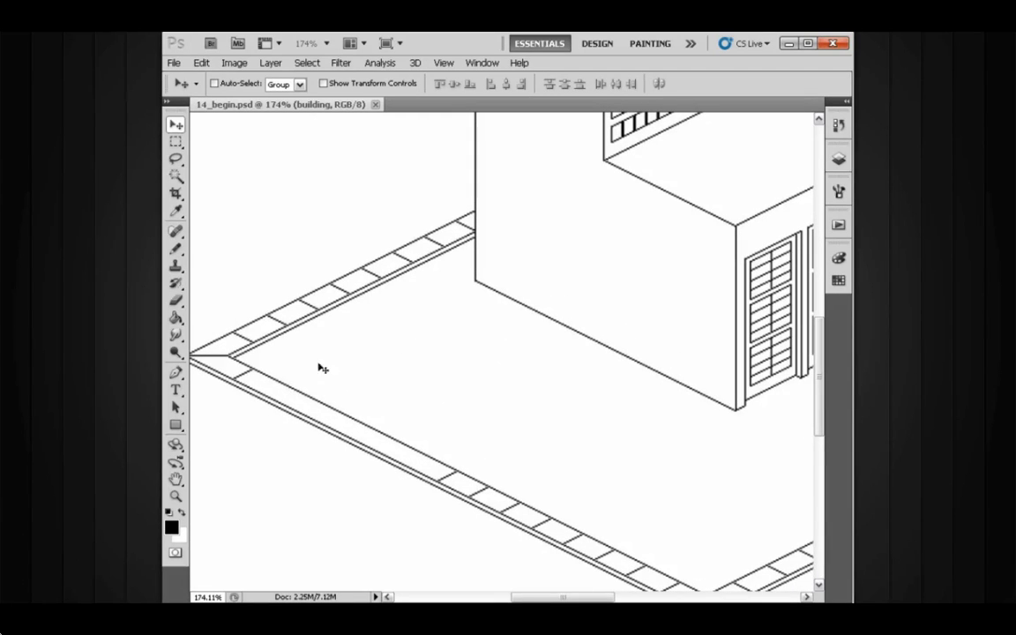
pyautogui.moveTo(552, 350); pyautogui.dragTo(501, 342)
# Stamp one diagonal line on the building's blank side wall using the Pencil with the iso line (20) brush
pyautogui.press('b')
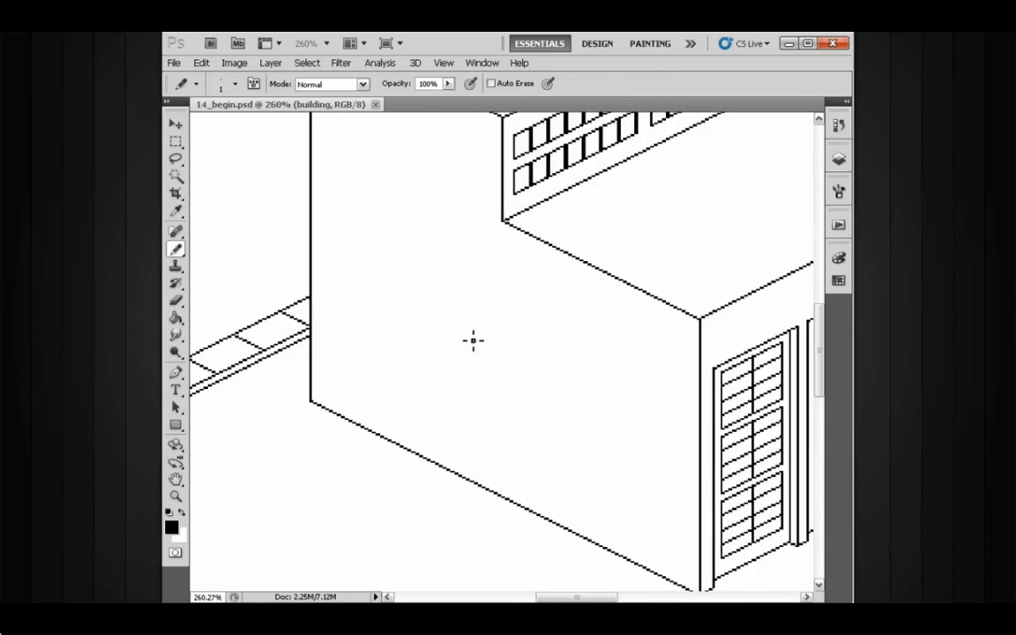
pyautogui.rightClick(430, 304)
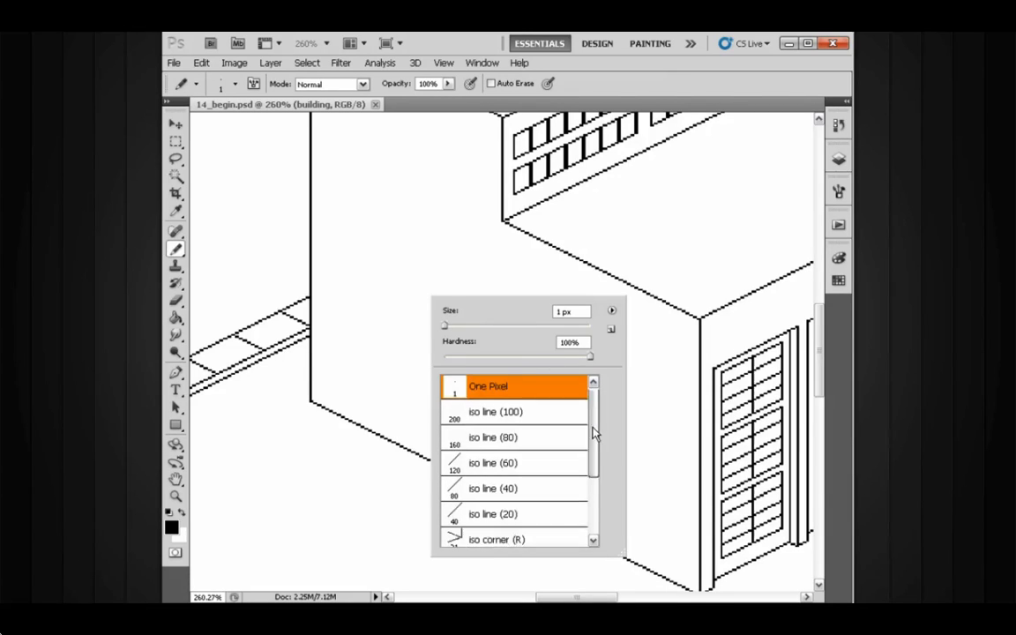
pyautogui.scroll(-1, 574, 456)
pyautogui.click(483, 479)
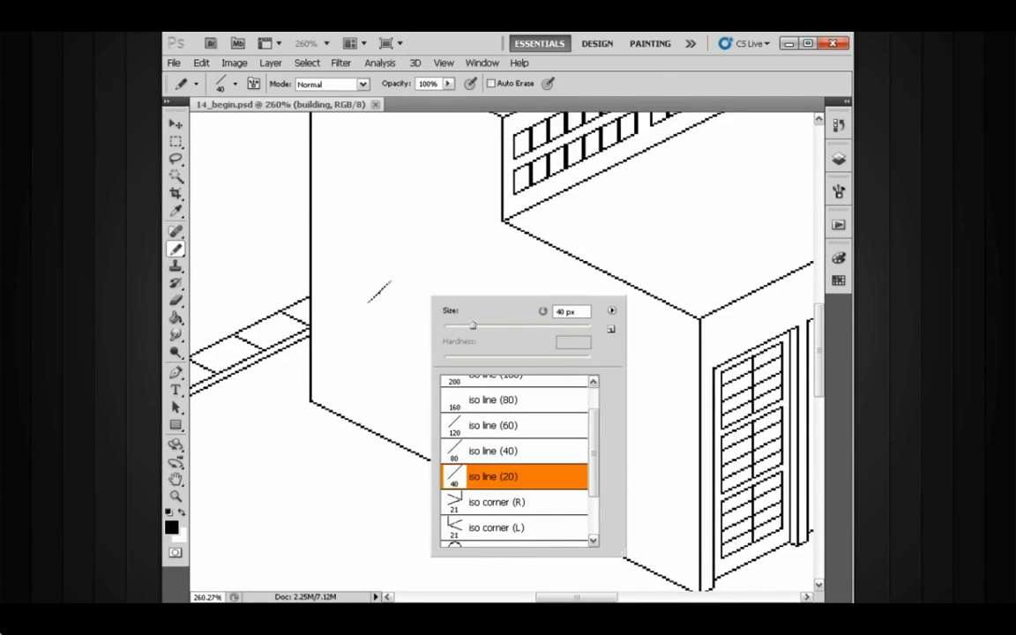
pyautogui.click(369, 299)
pyautogui.click(397, 312)
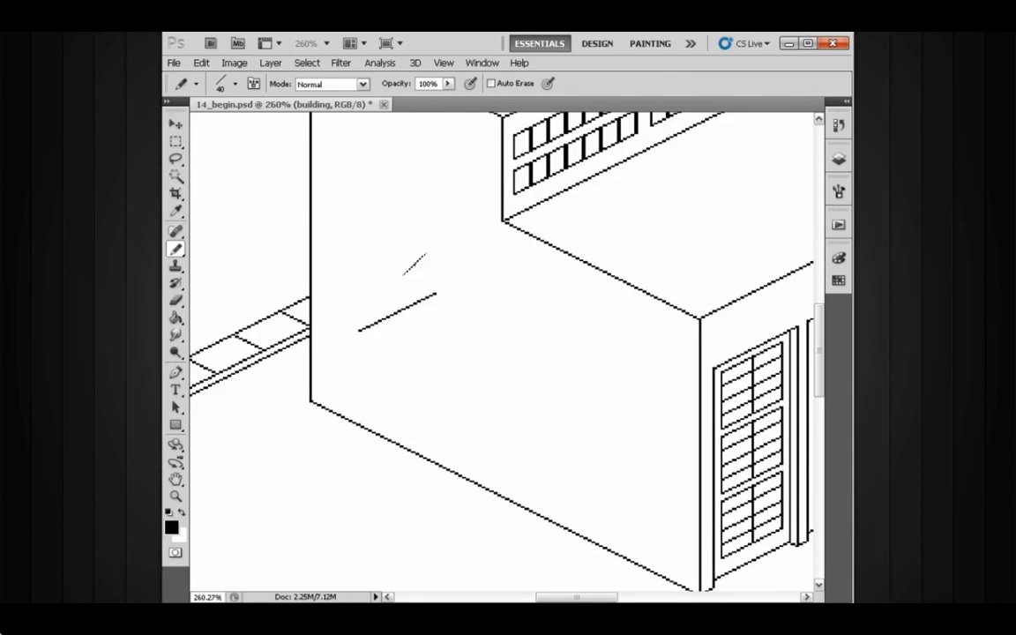
# Select the stamped line with the Lasso and flip it horizontally so it runs parallel to the side wall's base
pyautogui.press('l')
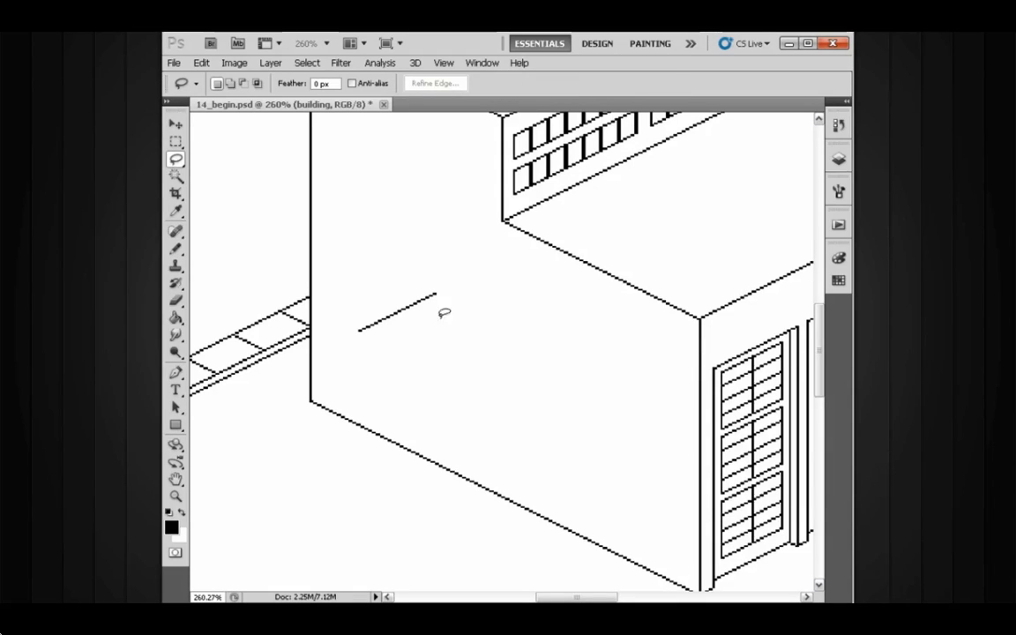
pyautogui.moveTo(440, 316)
pyautogui.mouseDown()
pyautogui.moveTo(342, 327)
pyautogui.moveTo(441, 316)
pyautogui.mouseUp()
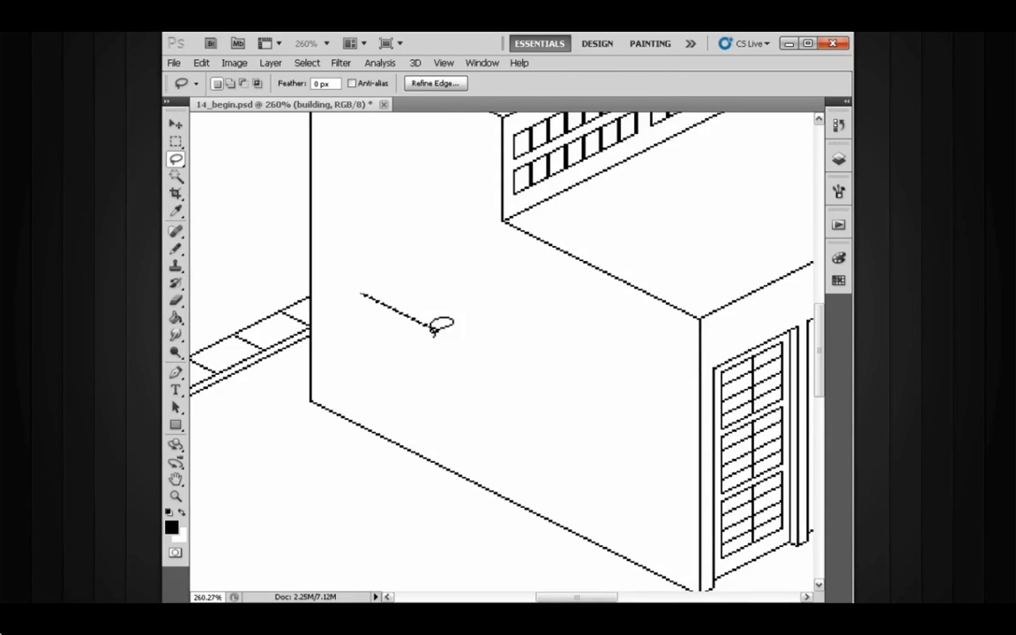
pyautogui.press('v')
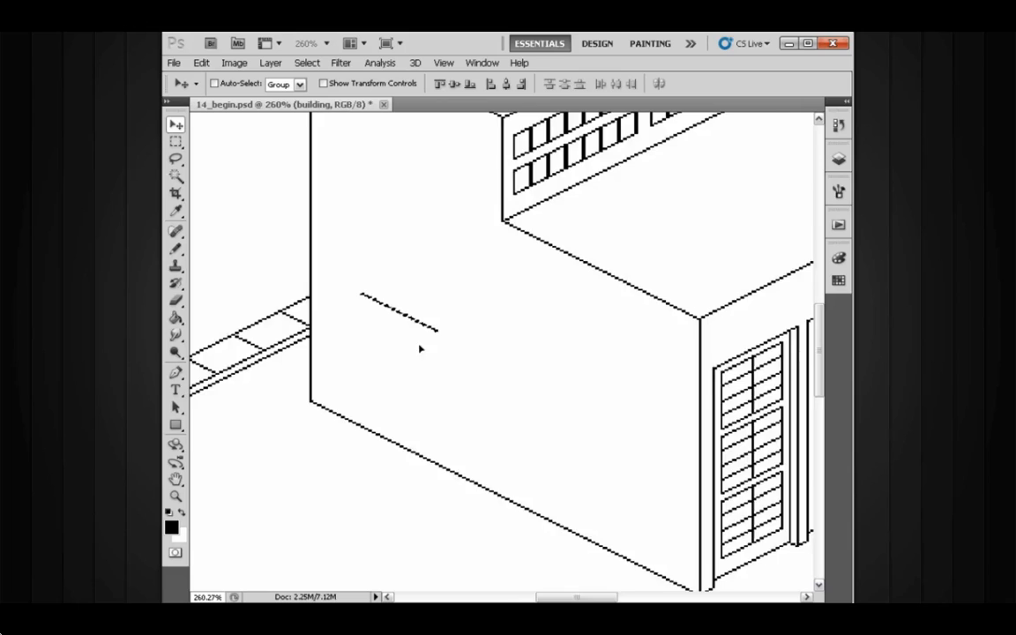
pyautogui.scroll(2, 420, 344)
pyautogui.moveTo(471, 352); pyautogui.dragTo(451, 324)
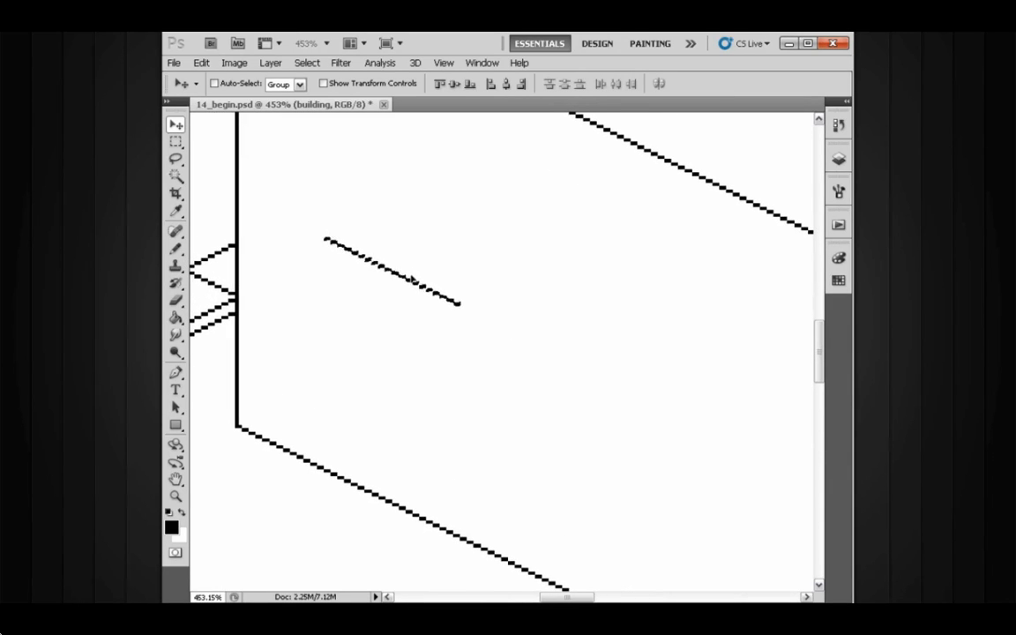
# Duplicate the line twice along the wall's slope, leaving equal gaps between the three segments
pyautogui.moveTo(401, 282); pyautogui.dragTo(449, 298)
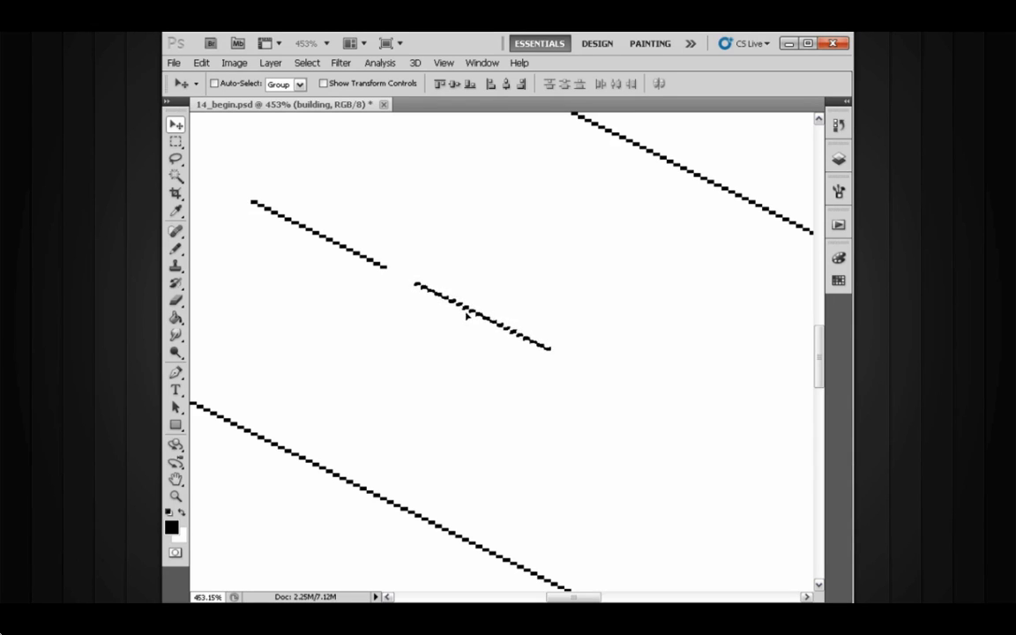
pyautogui.moveTo(476, 311); pyautogui.dragTo(592, 350)
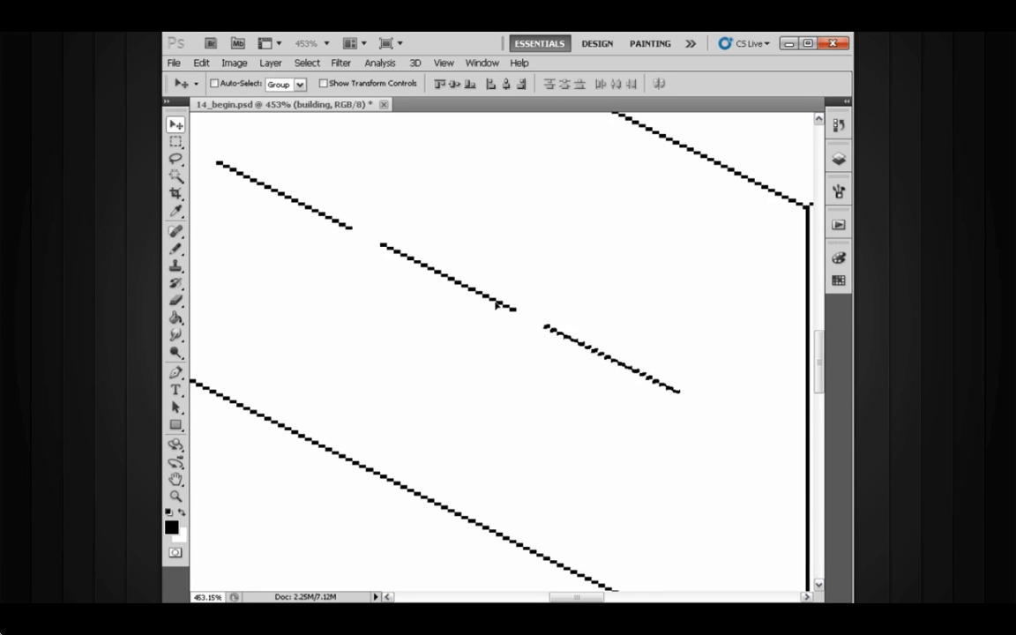
pyautogui.hotkey('ctrl', 'd')
pyautogui.moveTo(497, 314); pyautogui.dragTo(510, 270)
pyautogui.moveTo(567, 318)
pyautogui.mouseDown()
pyautogui.moveTo(508, 290)
pyautogui.moveTo(512, 323)
pyautogui.moveTo(457, 291)
pyautogui.moveTo(487, 306)
pyautogui.mouseUp()
# Lasso all three line segments together and move them closer to the side wall's rear edge
pyautogui.press('l')
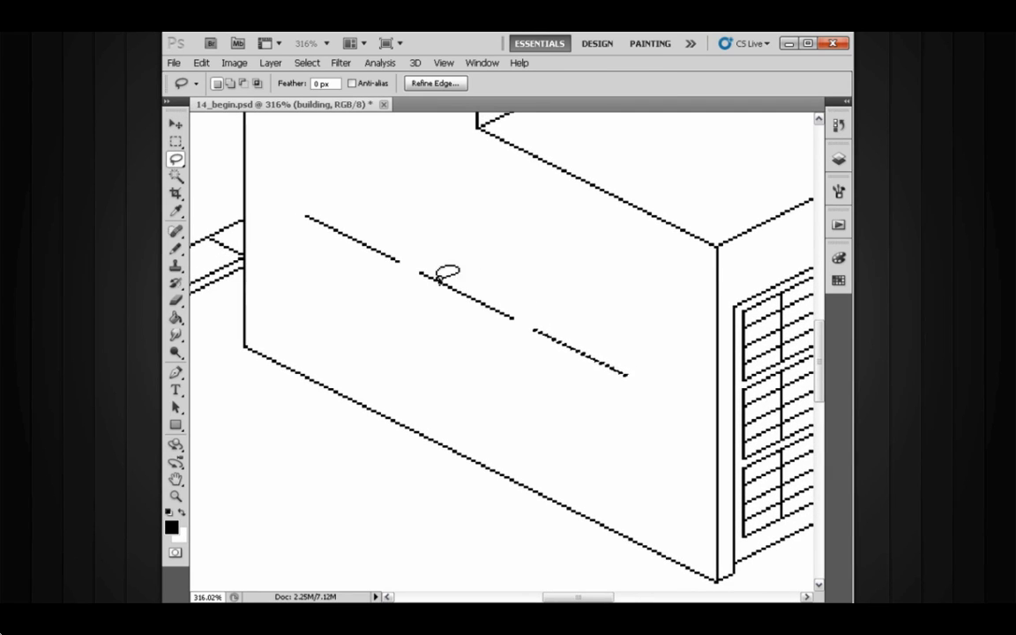
pyautogui.moveTo(637, 341)
pyautogui.mouseDown()
pyautogui.moveTo(388, 197)
pyautogui.moveTo(345, 267)
pyautogui.moveTo(591, 395)
pyautogui.moveTo(589, 313)
pyautogui.mouseUp()
pyautogui.press('v')
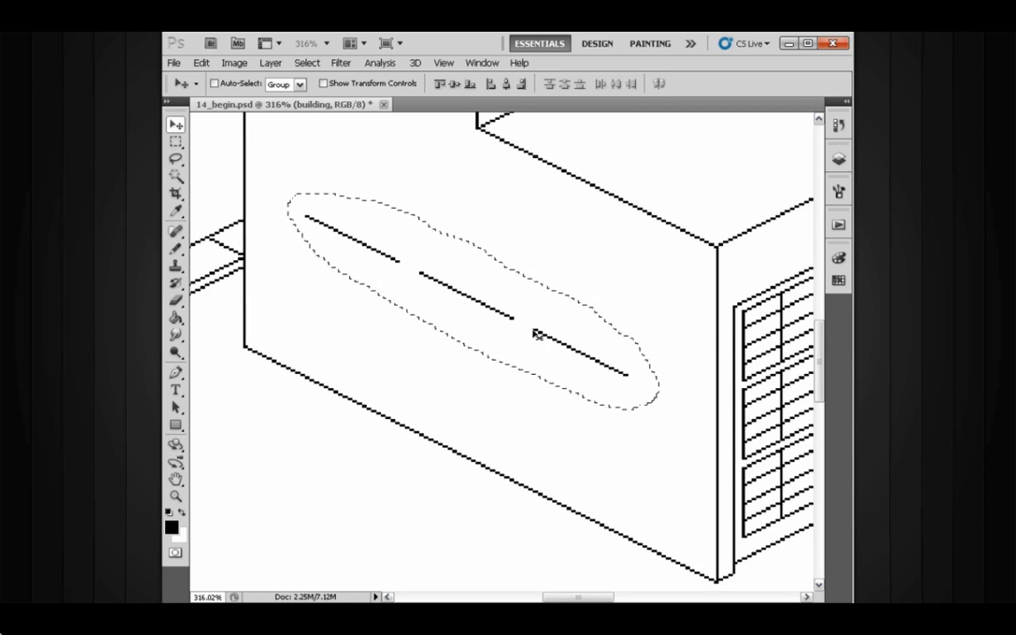
pyautogui.moveTo(532, 347); pyautogui.dragTo(560, 357)
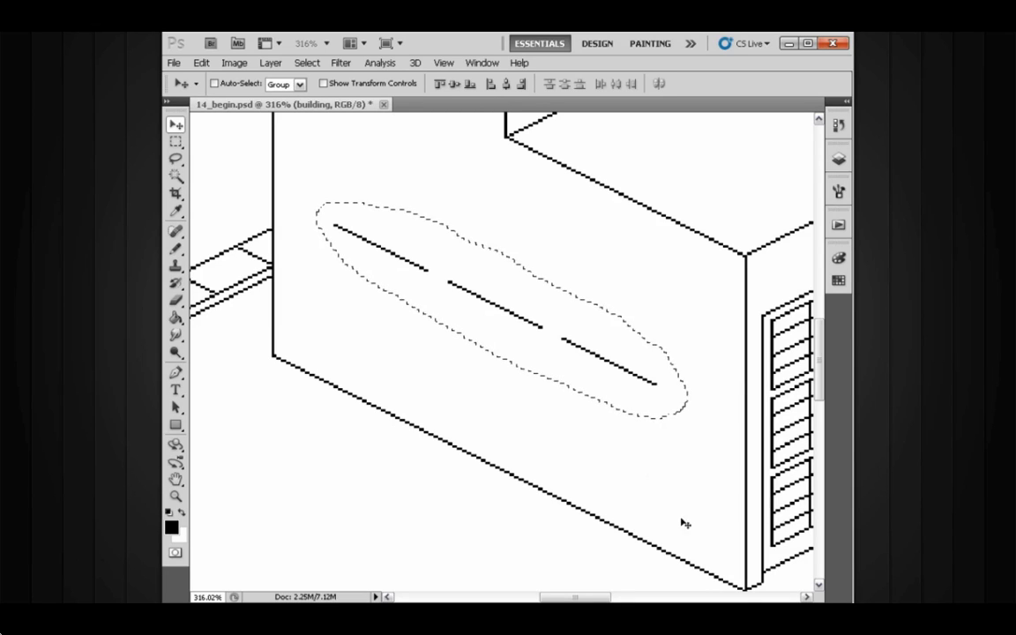
pyautogui.moveTo(576, 351); pyautogui.dragTo(540, 338)
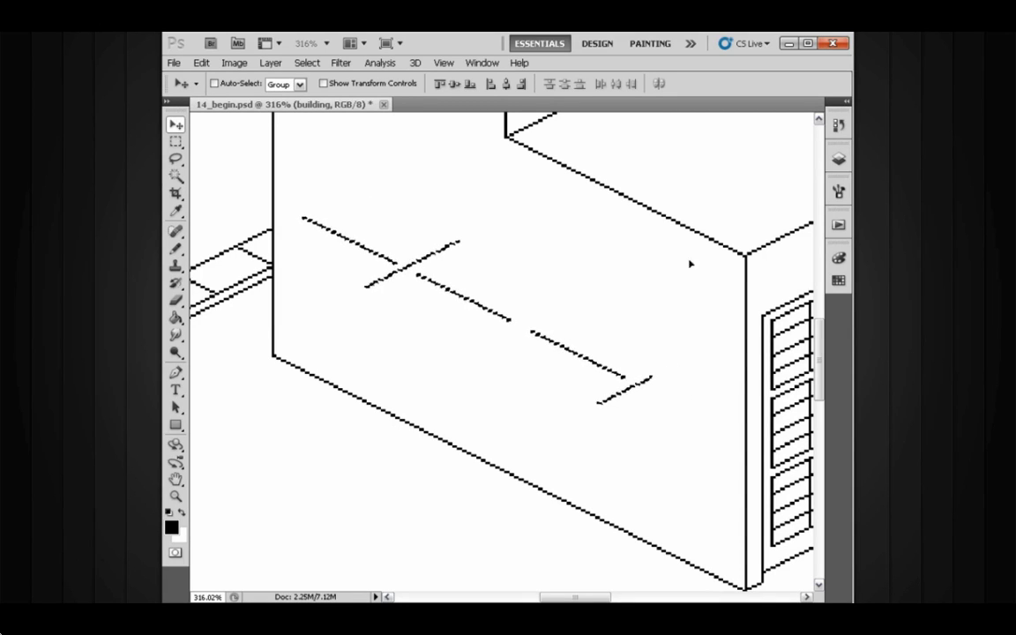
# Check the building layer and its layer mask in the outlines group
pyautogui.click(838, 159)
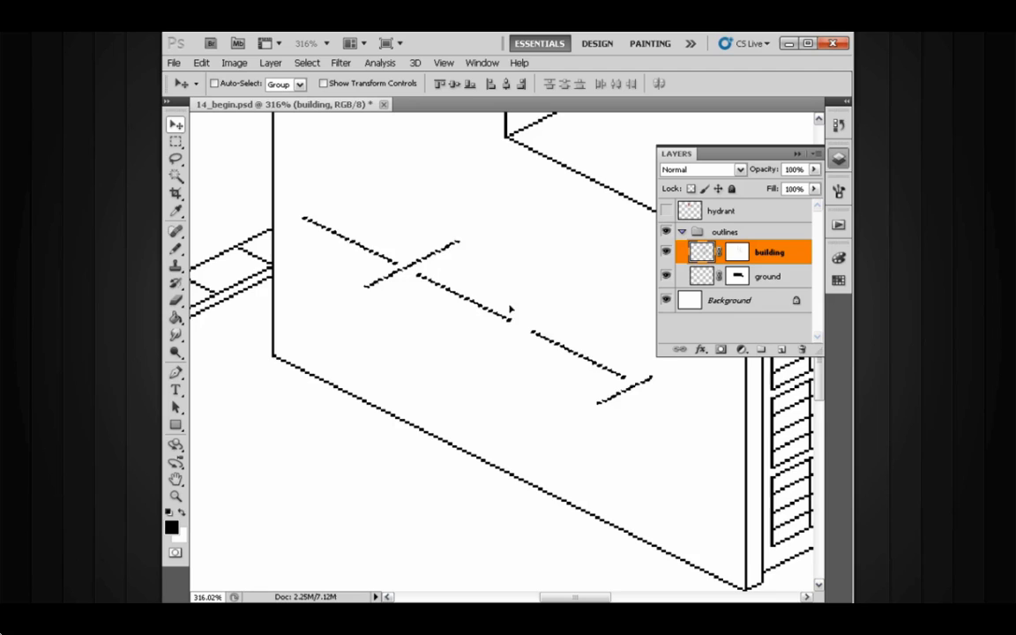
pyautogui.hscroll(2, 541, 316)
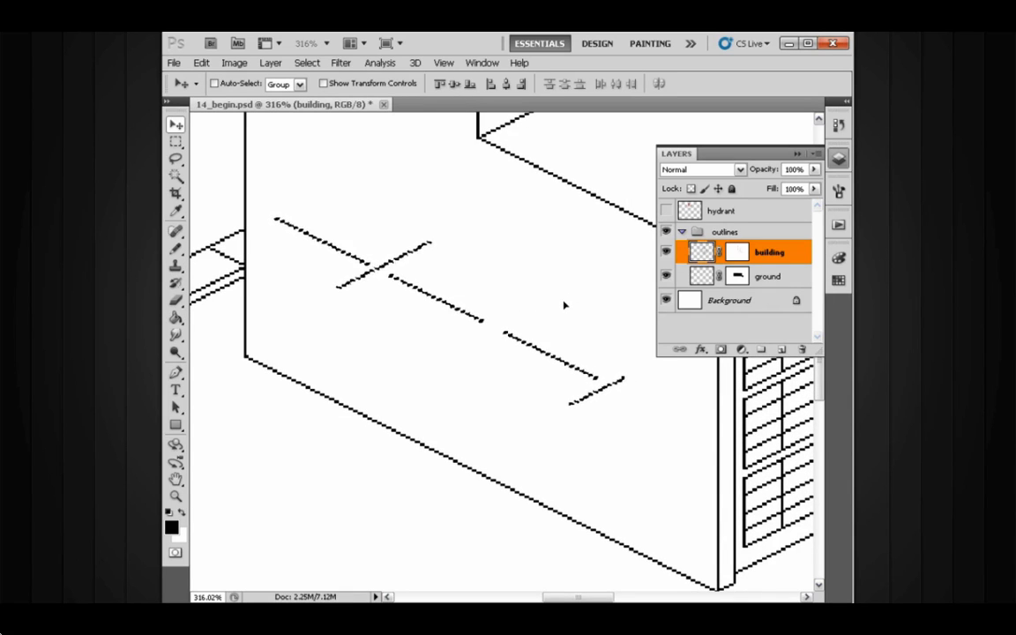
pyautogui.click(798, 155)
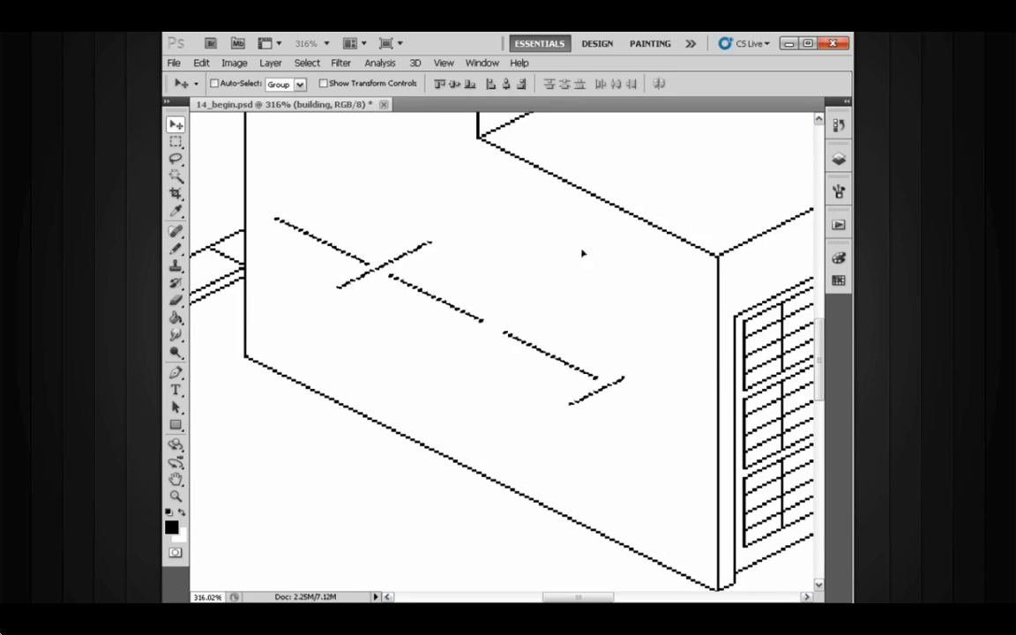
# Nudge the selected line segments up a few pixels on the side wall and clear the selection
pyautogui.moveTo(489, 305); pyautogui.dragTo(512, 295)
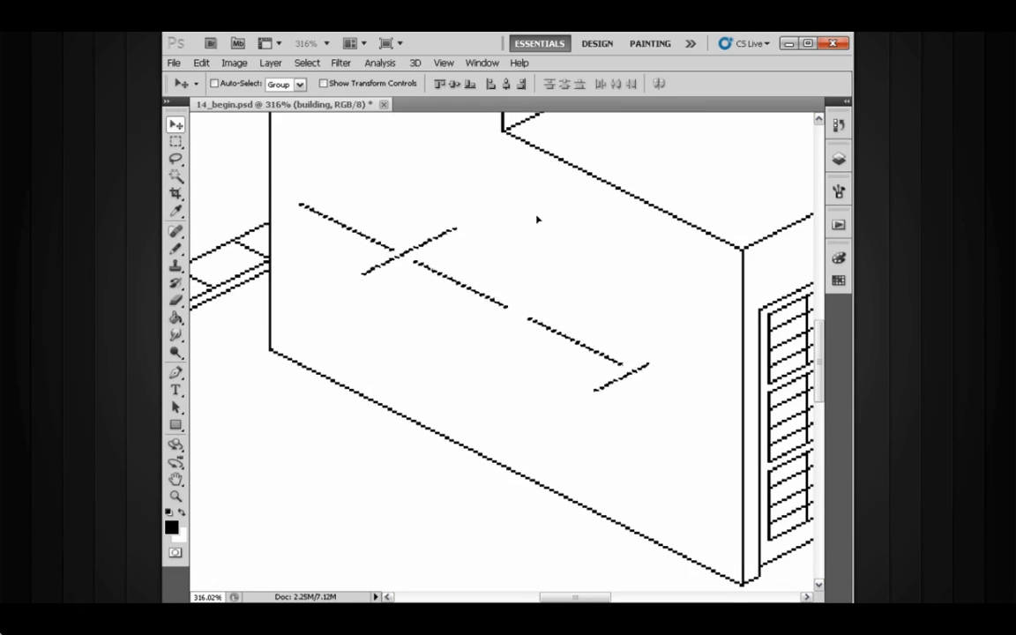
pyautogui.press('Up')
pyautogui.press('Up')
pyautogui.press('Up')
pyautogui.press('Up')
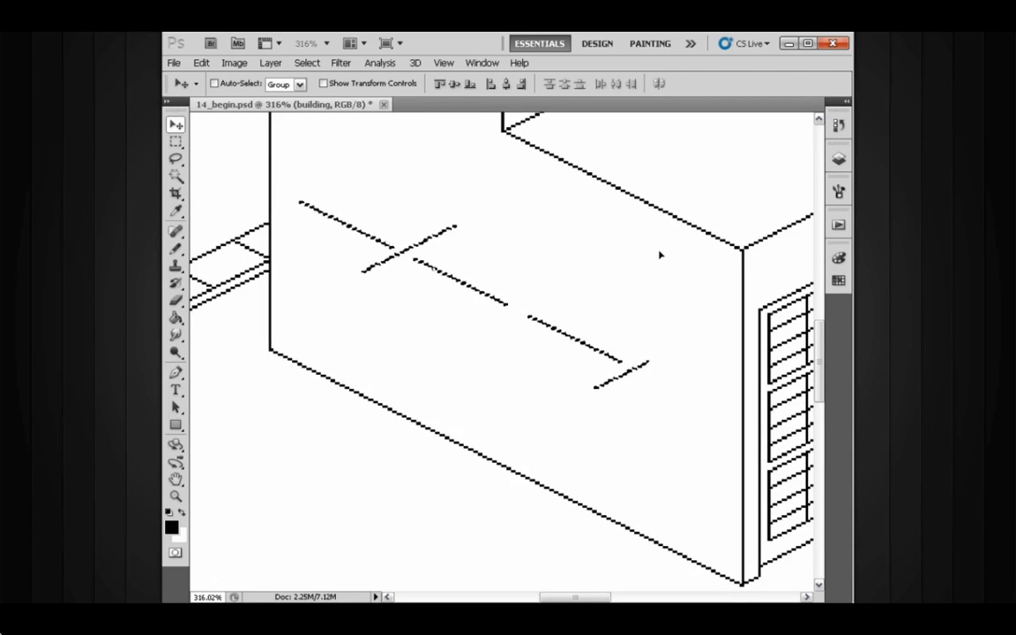
pyautogui.hotkey('ctrl', 'd')
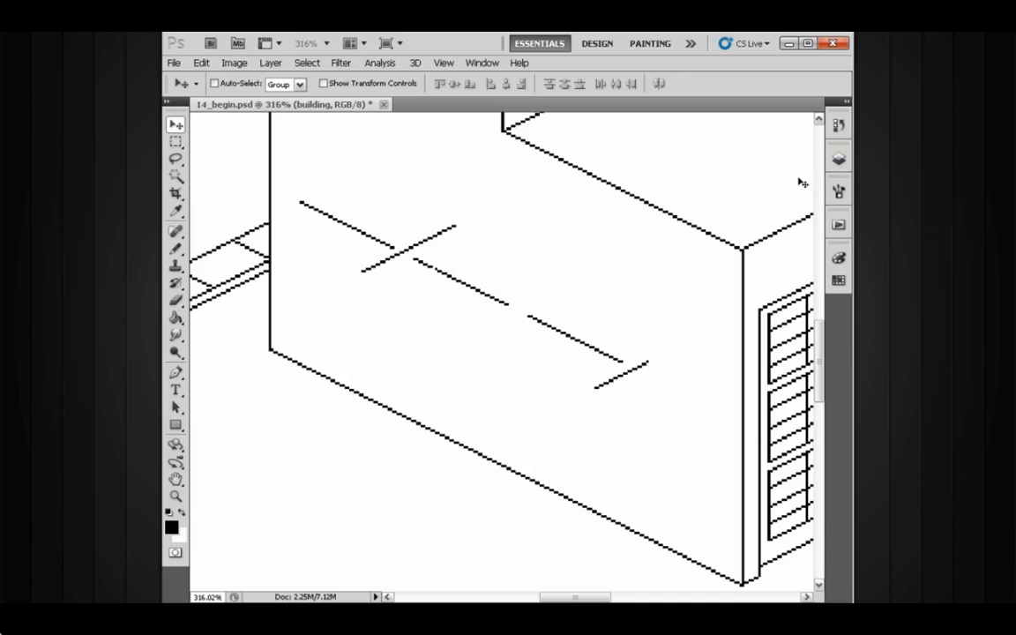
# Target the building layer's mask and switch the Pencil to the One Pixel brush
pyautogui.click(838, 159)
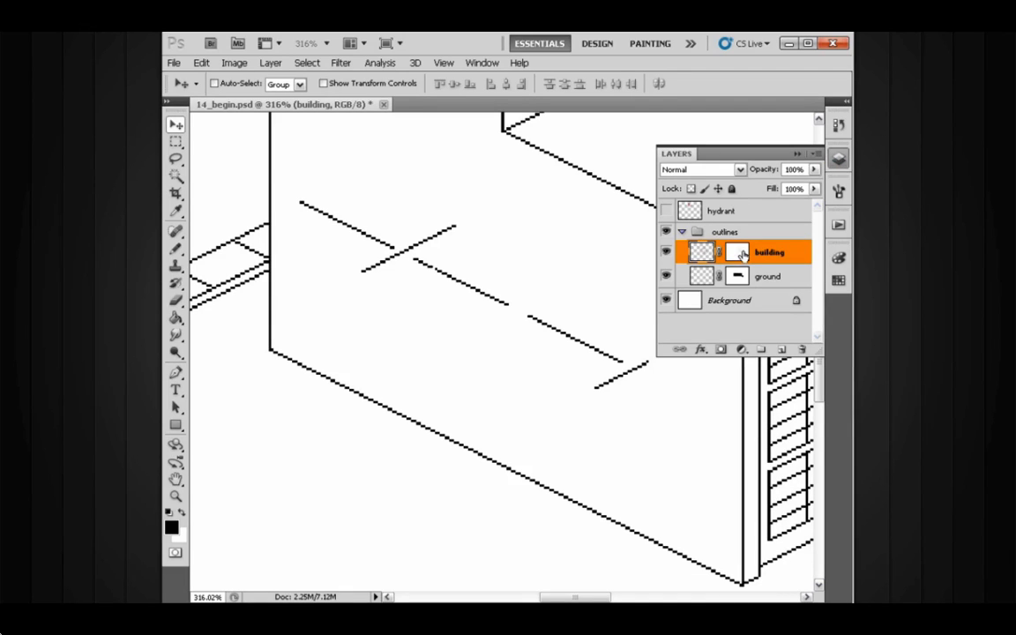
pyautogui.click(744, 254)
pyautogui.press('x')
pyautogui.press('b')
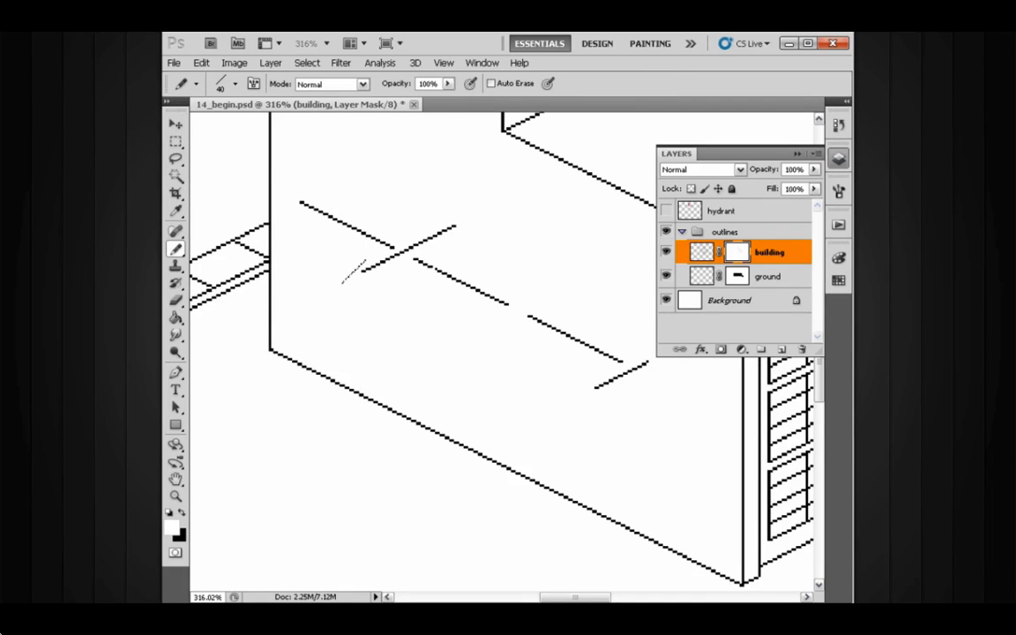
pyautogui.rightClick(407, 298)
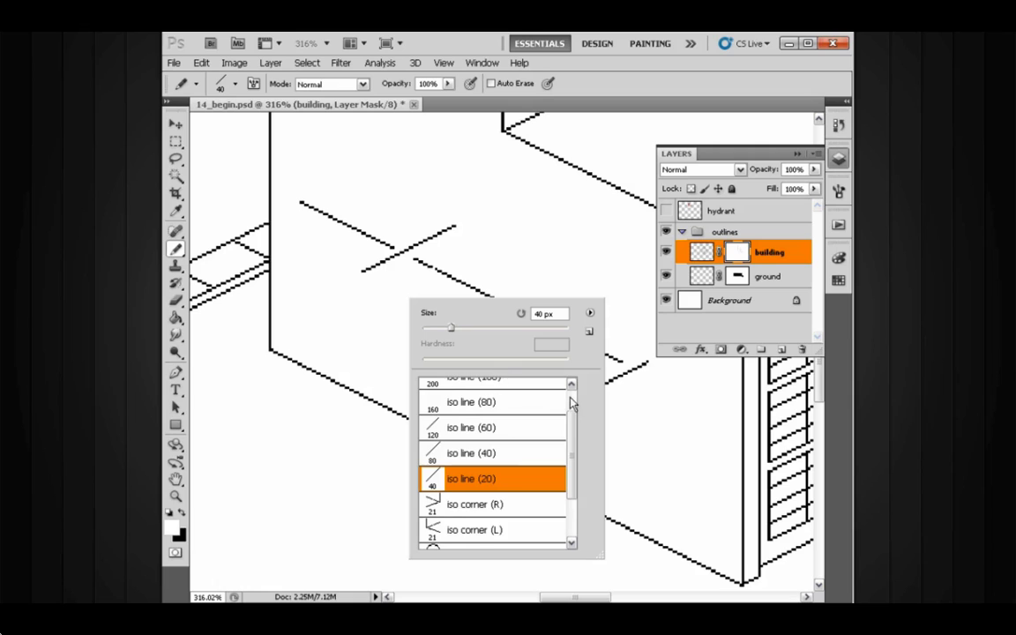
pyautogui.scroll(2, 570, 403)
pyautogui.click(516, 390)
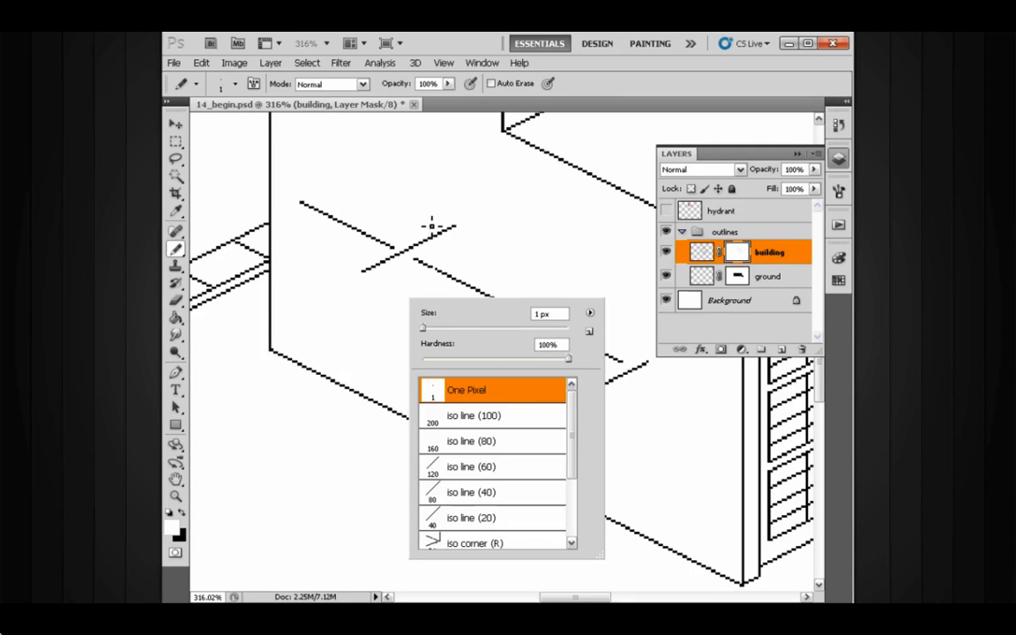
pyautogui.press('Return')
# On the building mask, paint black over the two stray diagonals on the side wall and white over the gap in the middle segment
pyautogui.moveTo(397, 262); pyautogui.dragTo(450, 272)
pyautogui.press('x')
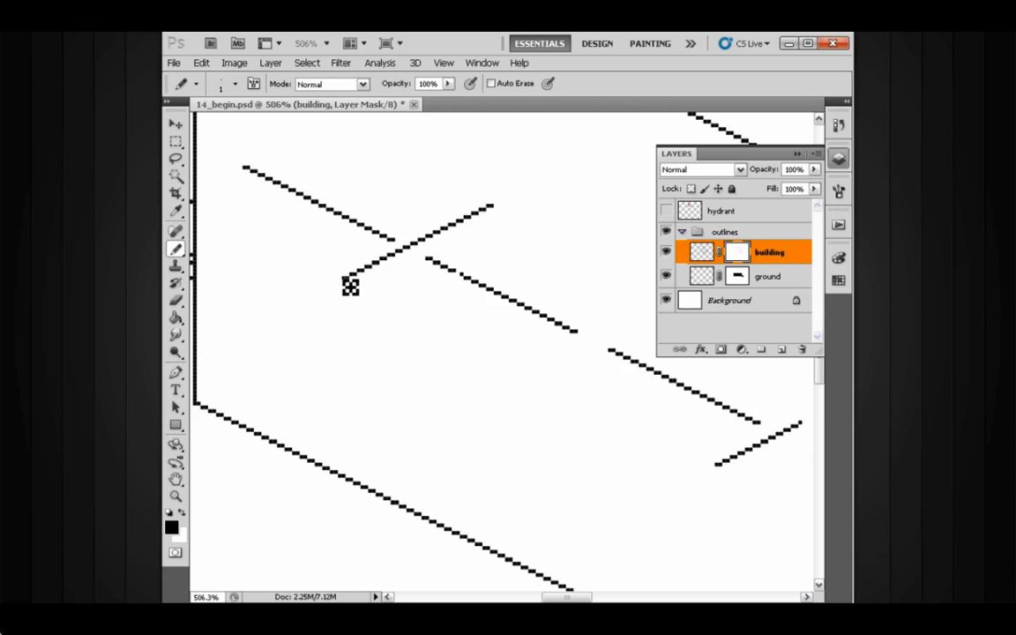
pyautogui.moveTo(356, 286)
pyautogui.mouseDown()
pyautogui.moveTo(493, 214)
pyautogui.moveTo(388, 268)
pyautogui.mouseUp()
pyautogui.moveTo(582, 371); pyautogui.dragTo(525, 350)
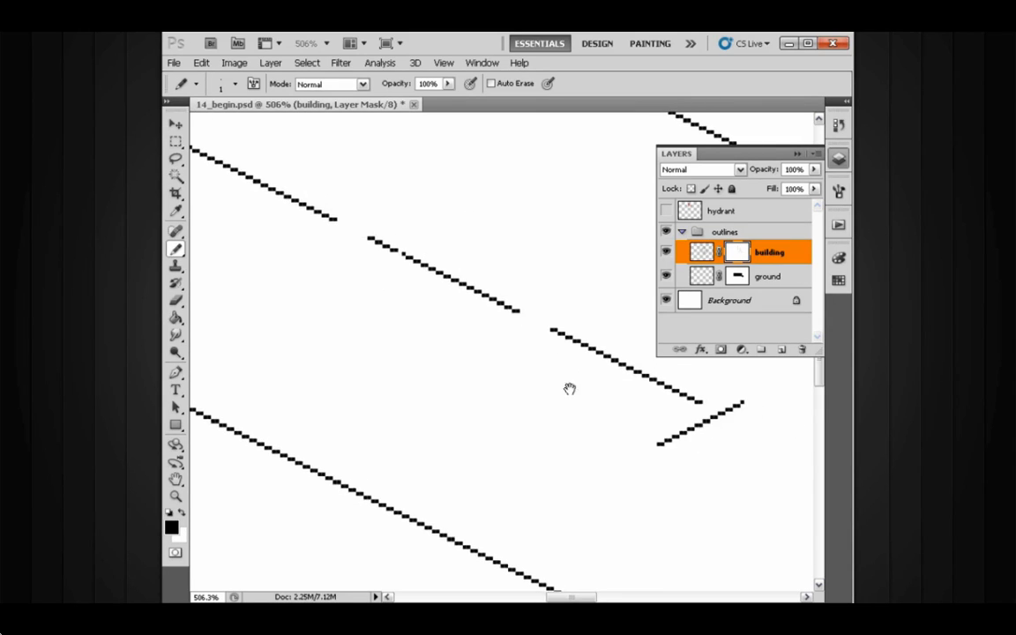
pyautogui.moveTo(673, 458)
pyautogui.mouseDown()
pyautogui.moveTo(752, 410)
pyautogui.moveTo(676, 449)
pyautogui.mouseUp()
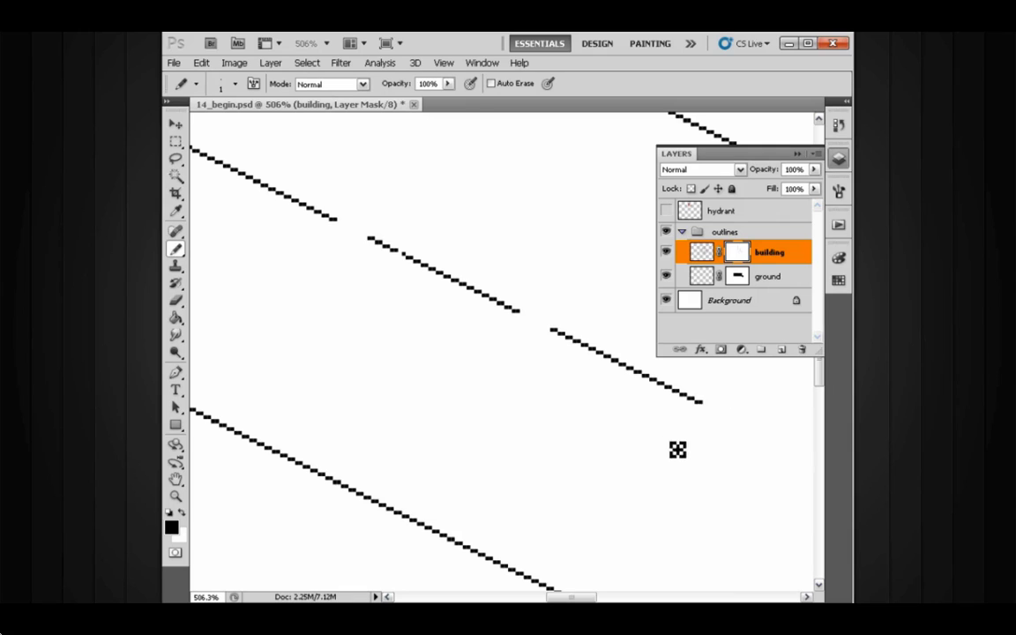
pyautogui.press('x')
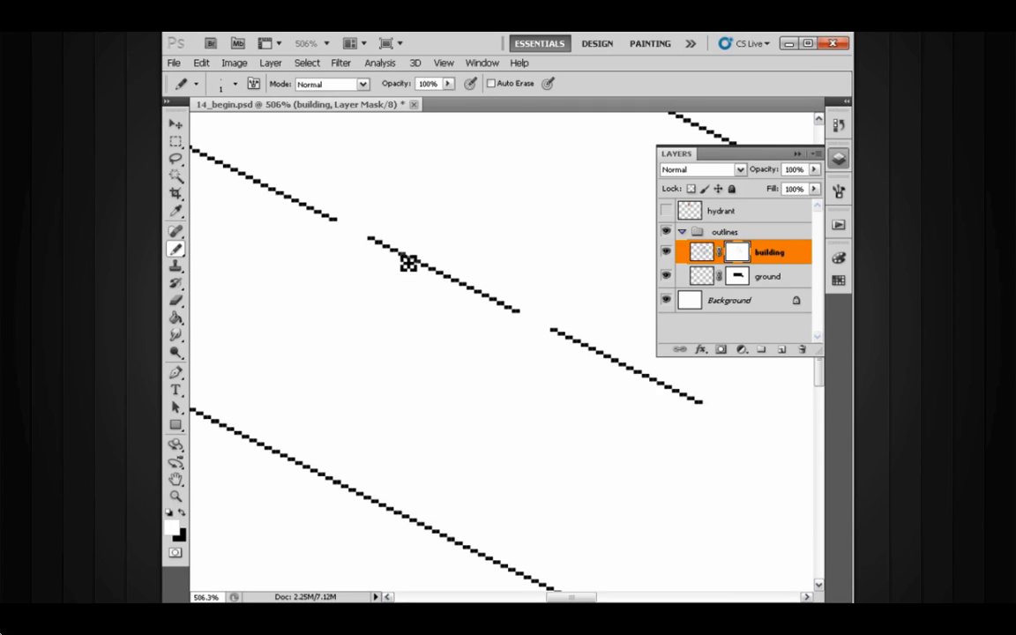
pyautogui.moveTo(359, 270)
pyautogui.mouseDown()
pyautogui.moveTo(396, 304)
pyautogui.moveTo(440, 304)
pyautogui.moveTo(437, 255)
pyautogui.moveTo(492, 293)
pyautogui.moveTo(496, 309)
pyautogui.moveTo(456, 294)
pyautogui.mouseUp()
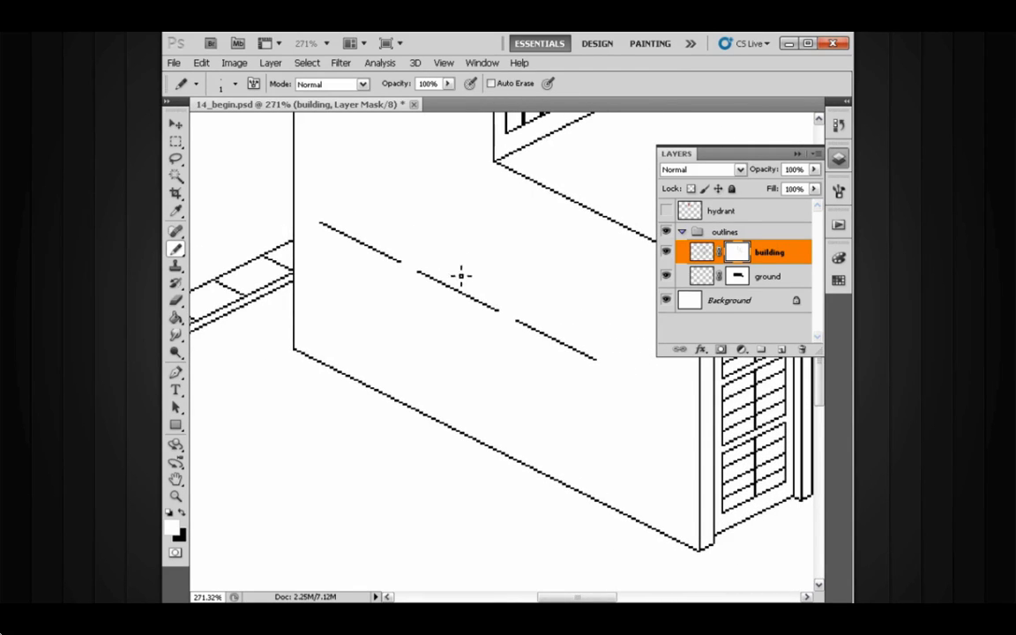
# Apply the building layer's mask permanently to the layer and collapse the Layers panel
pyautogui.moveTo(540, 263); pyautogui.dragTo(511, 291)
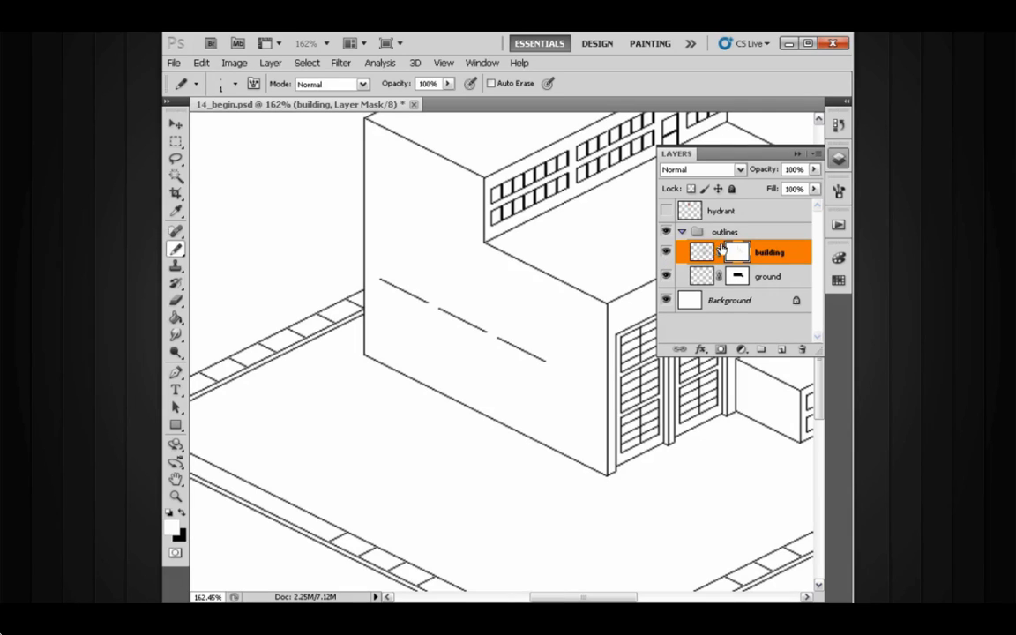
pyautogui.rightClick(740, 253)
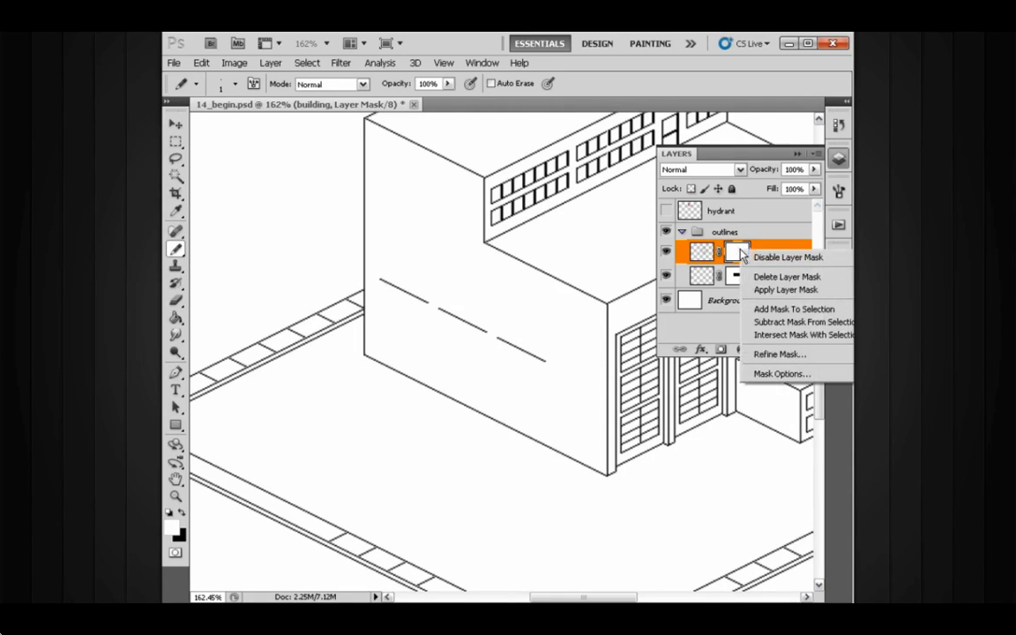
pyautogui.click(759, 290)
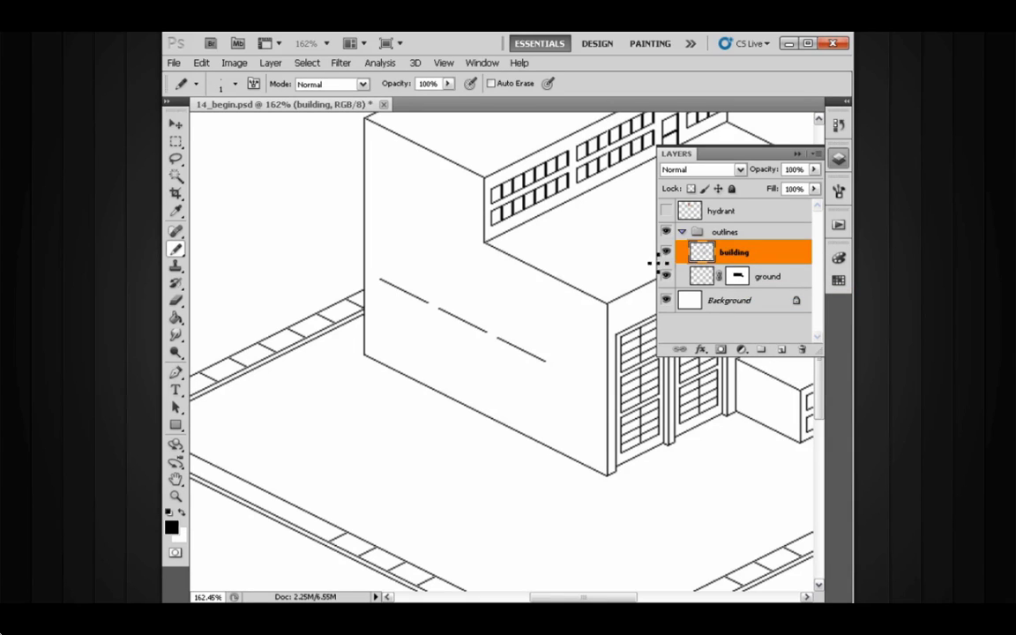
pyautogui.moveTo(617, 279); pyautogui.dragTo(548, 297)
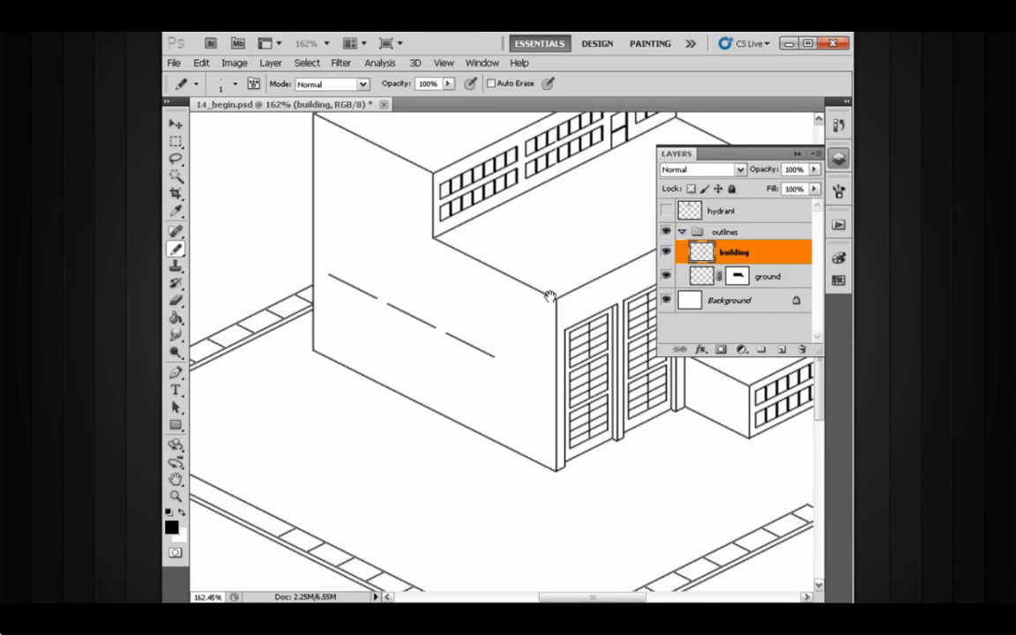
pyautogui.click(796, 156)
pyautogui.moveTo(634, 226); pyautogui.dragTo(626, 273)
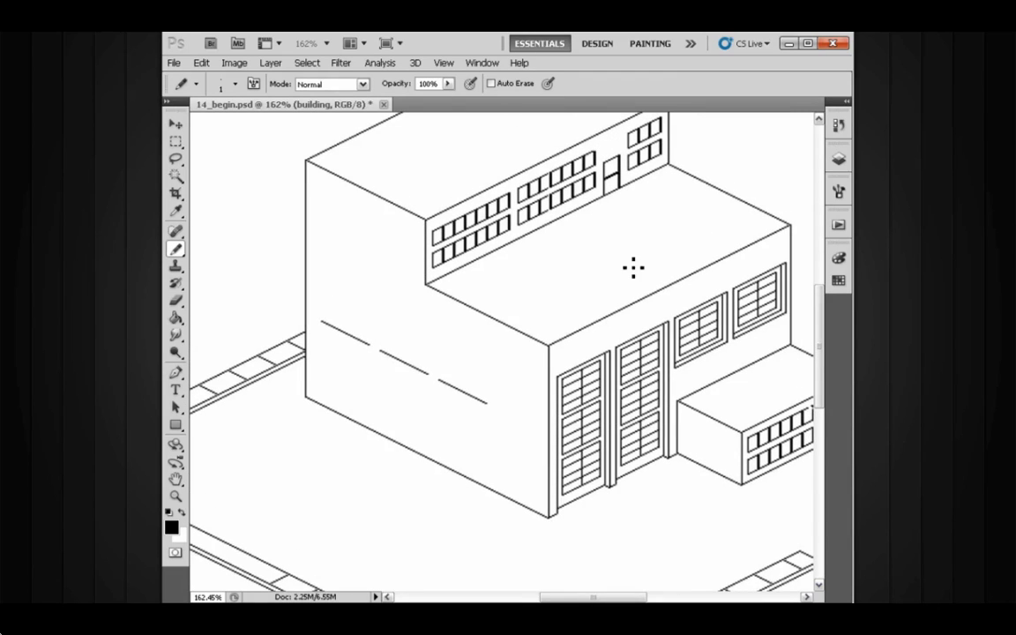
# Lasso the three line segments on the side wall and move them down to just above the wall's base line
pyautogui.moveTo(326, 400); pyautogui.dragTo(349, 383)
pyautogui.press('l')
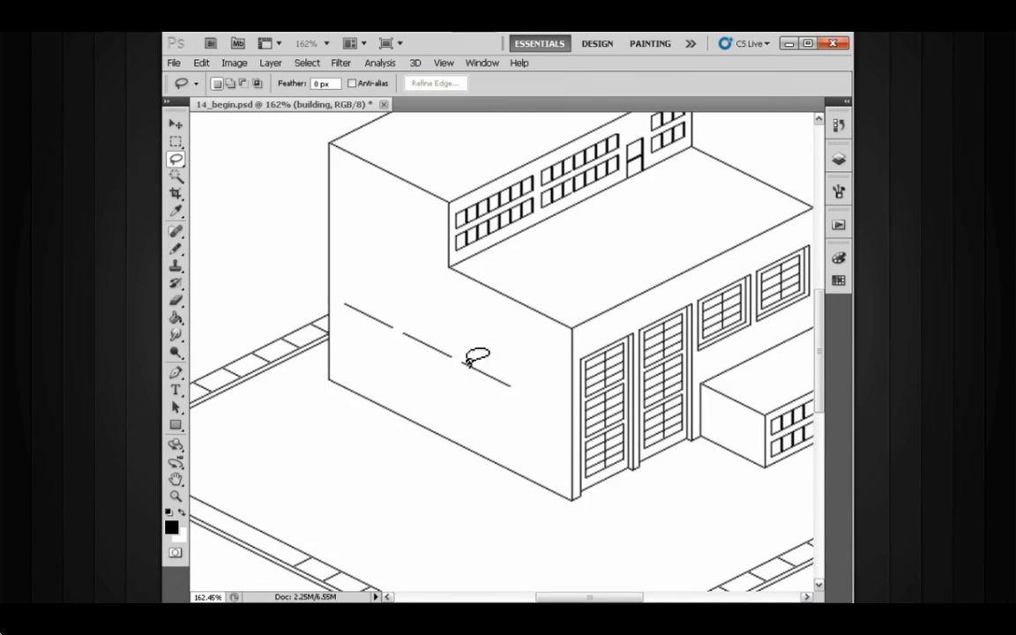
pyautogui.moveTo(490, 353)
pyautogui.mouseDown()
pyautogui.moveTo(463, 325)
pyautogui.moveTo(361, 291)
pyautogui.mouseUp()
pyautogui.moveTo(366, 337)
pyautogui.mouseDown()
pyautogui.moveTo(517, 407)
pyautogui.moveTo(472, 363)
pyautogui.mouseUp()
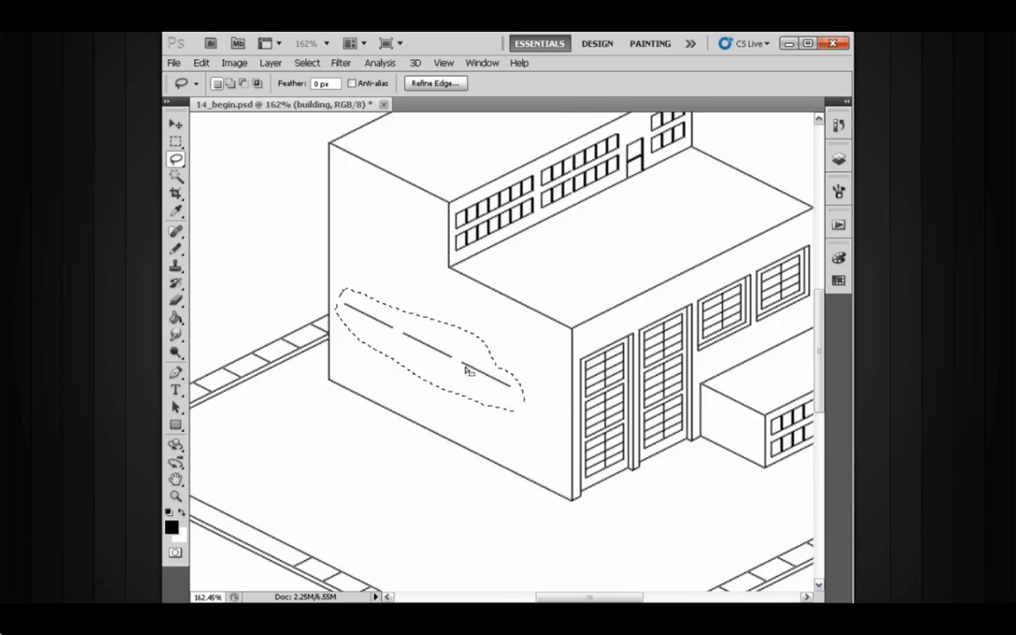
pyautogui.scroll(3, 453, 370)
pyautogui.press('v')
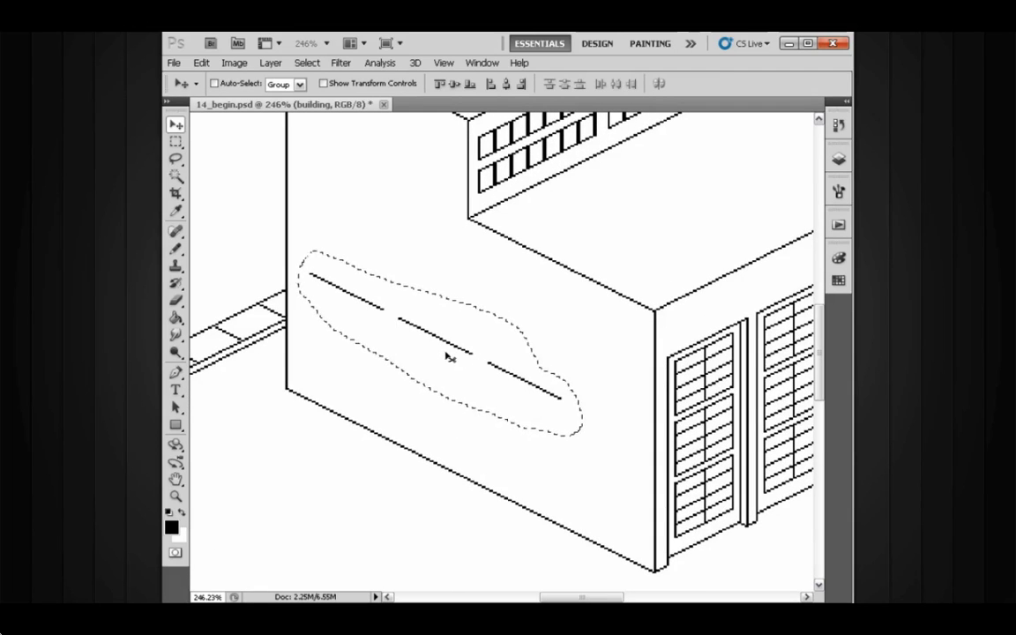
pyautogui.hotkey('ctrl', 'd')
pyautogui.scroll(2, 424, 334)
pyautogui.moveTo(442, 330); pyautogui.dragTo(557, 298)
pyautogui.moveTo(506, 243); pyautogui.dragTo(472, 533)
pyautogui.moveTo(471, 531); pyautogui.dragTo(471, 522)
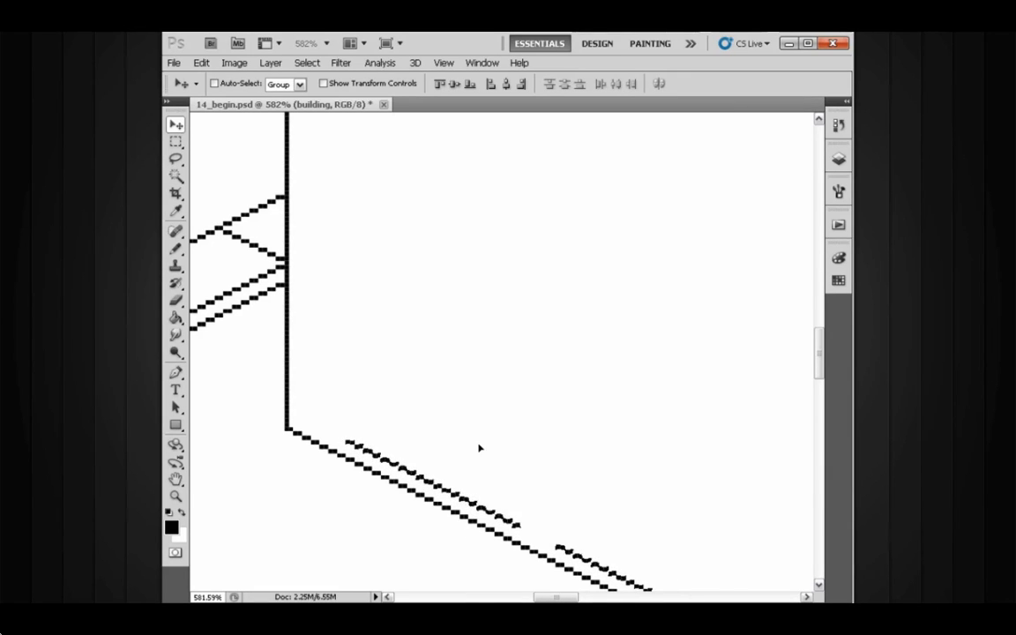
# Move the selected segments back up to the middle of the side wall and nudge them two pixels right
pyautogui.moveTo(478, 447); pyautogui.dragTo(502, 178)
pyautogui.moveTo(664, 361); pyautogui.dragTo(501, 337)
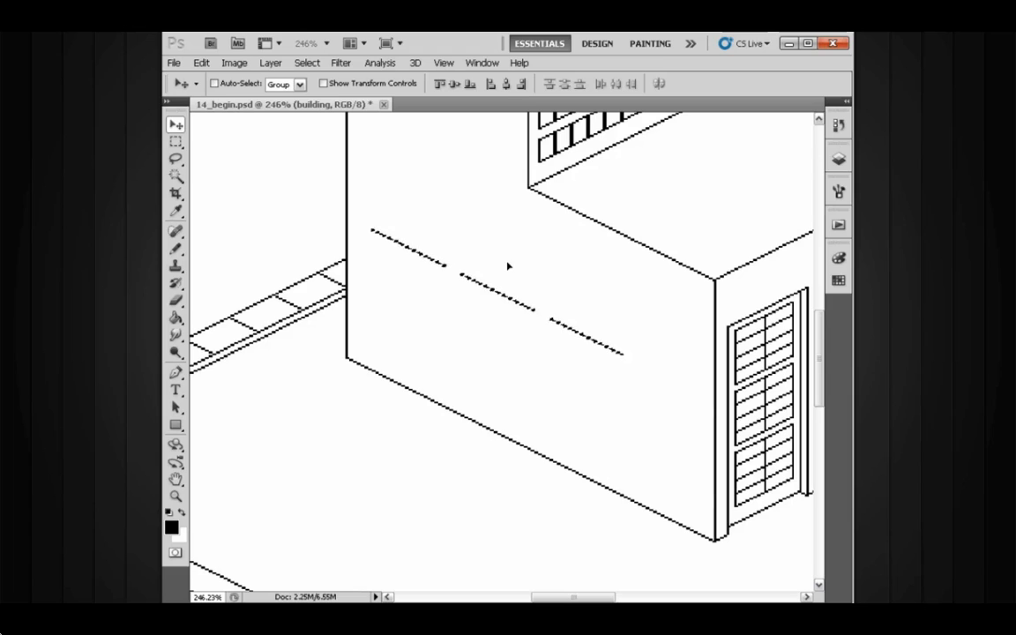
pyautogui.press('Right')
pyautogui.press('Right')
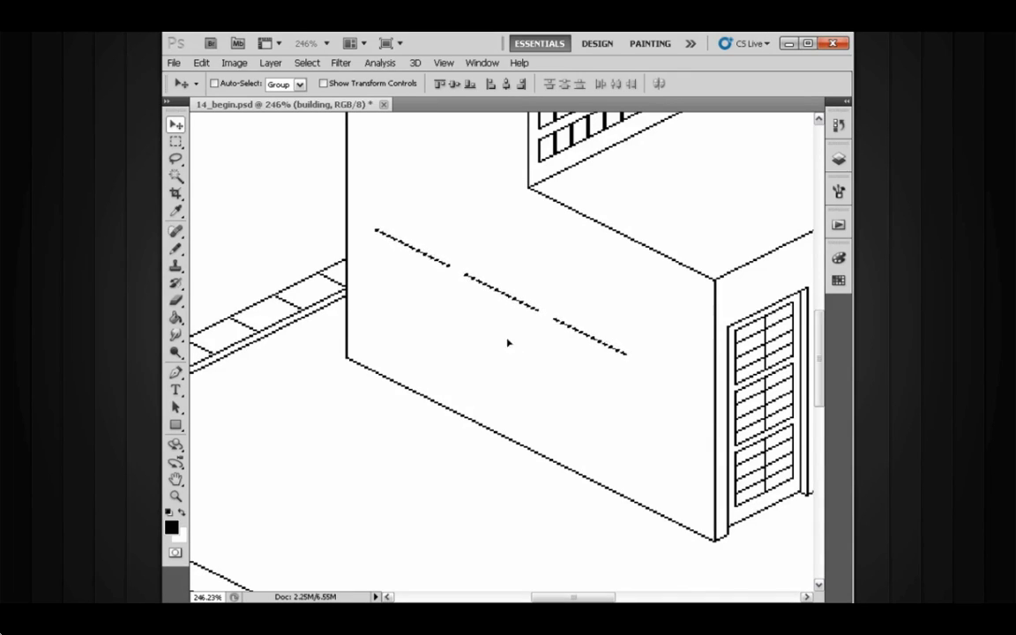
# Duplicate the three segments straight down to just above the wall's base line and clear the selection
pyautogui.moveTo(517, 297); pyautogui.dragTo(507, 408)
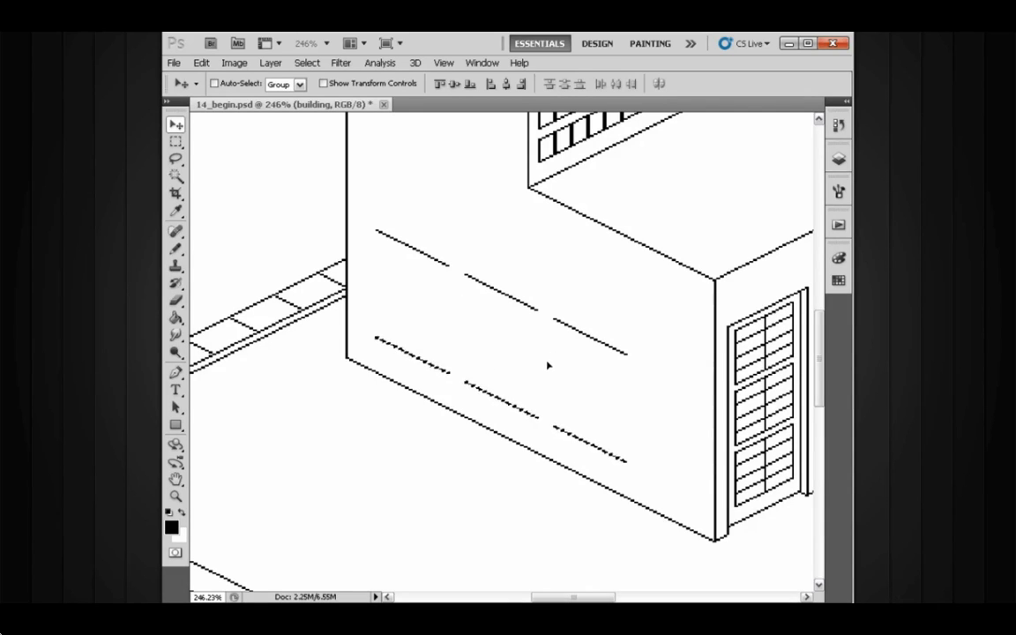
pyautogui.moveTo(463, 350); pyautogui.dragTo(485, 356)
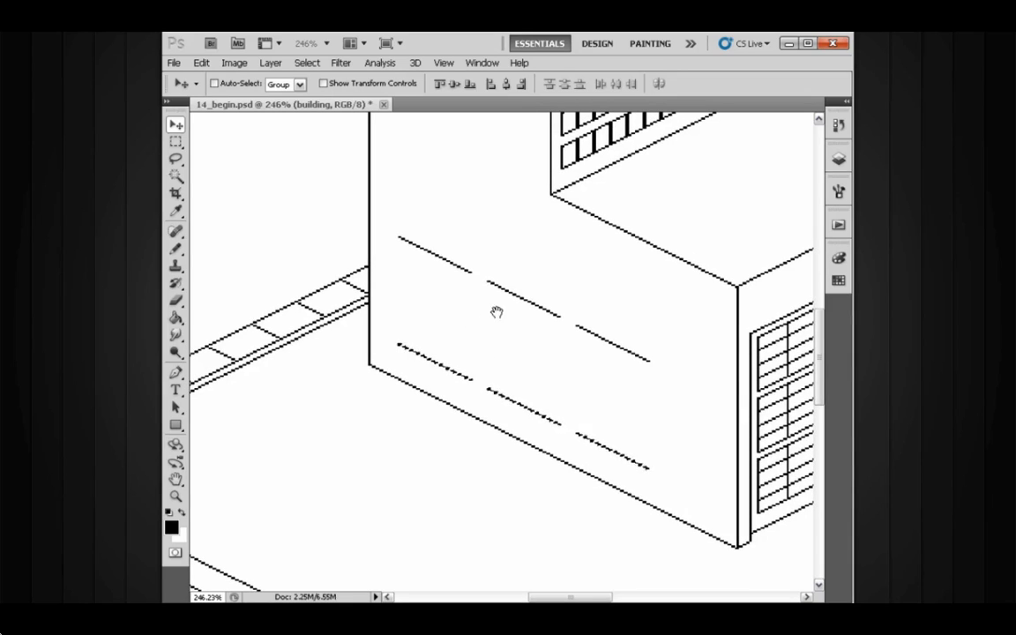
pyautogui.hotkey('ctrl', 'd')
pyautogui.moveTo(425, 301); pyautogui.dragTo(481, 316)
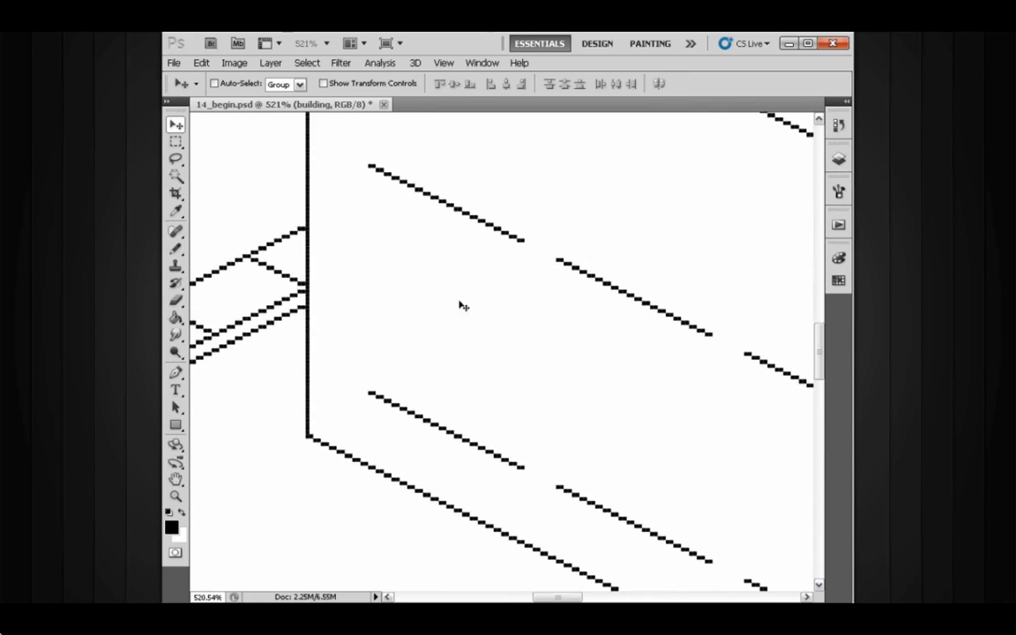
# With the Pencil, draw black vertical lines joining the upper and lower segment ends of the first and second windows
pyautogui.press('b')
pyautogui.moveTo(378, 175); pyautogui.dragTo(374, 393)
pyautogui.moveTo(531, 253)
pyautogui.mouseDown()
pyautogui.moveTo(538, 475)
pyautogui.moveTo(530, 365)
pyautogui.moveTo(467, 293)
pyautogui.mouseUp()
pyautogui.moveTo(457, 203); pyautogui.dragTo(466, 426)
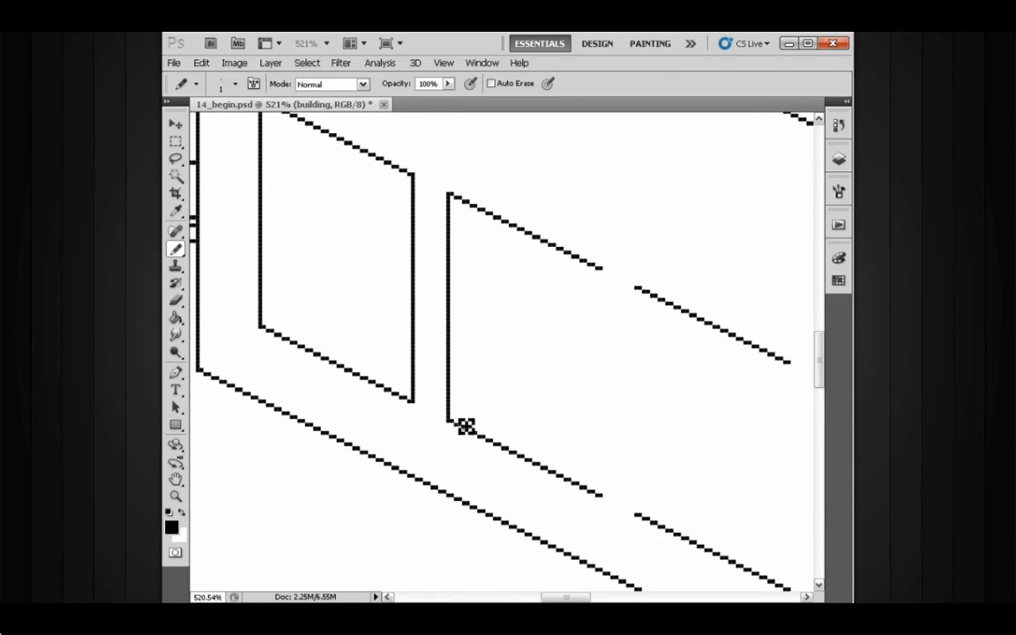
pyautogui.moveTo(556, 357)
pyautogui.mouseDown()
pyautogui.moveTo(524, 283)
pyautogui.moveTo(569, 356)
pyautogui.moveTo(571, 468)
pyautogui.mouseUp()
pyautogui.moveTo(568, 400); pyautogui.dragTo(494, 382)
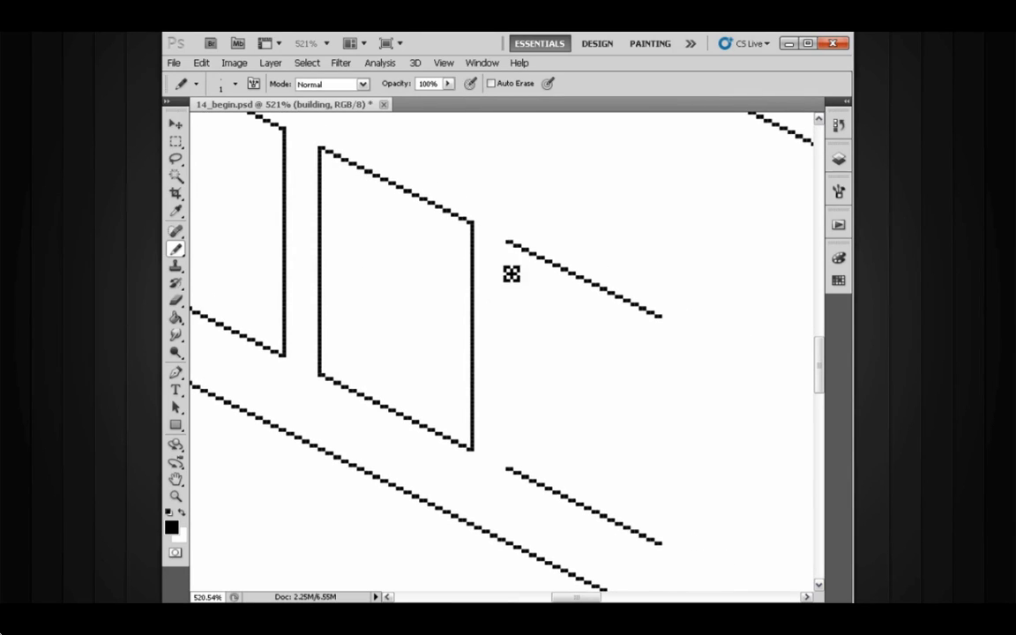
# Draw the two vertical side lines of the third window between its upper and lower segments
pyautogui.moveTo(518, 253); pyautogui.dragTo(527, 468)
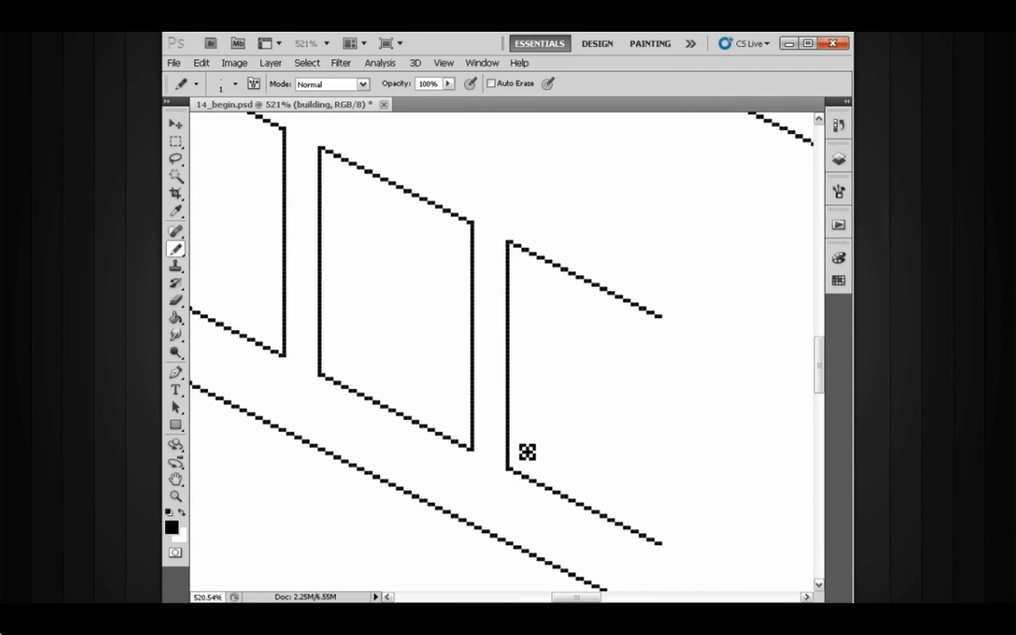
pyautogui.moveTo(671, 328); pyautogui.dragTo(674, 541)
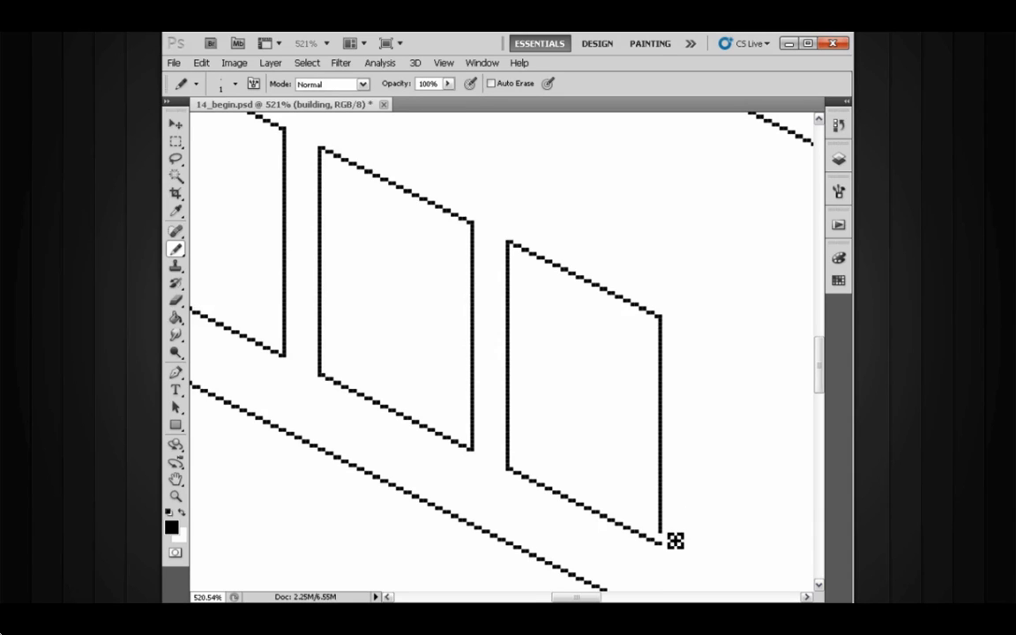
pyautogui.moveTo(550, 437); pyautogui.dragTo(650, 452)
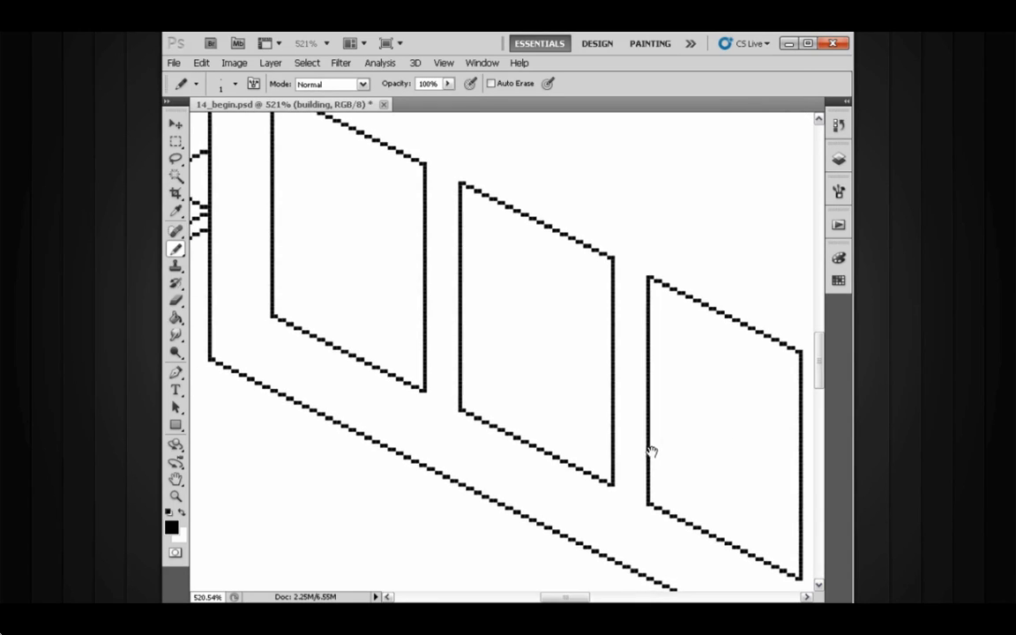
# Lasso the middle window's bottom edge, duplicate it two pixels higher inside the frame, and clear the selection
pyautogui.moveTo(536, 430)
pyautogui.mouseDown()
pyautogui.moveTo(523, 413)
pyautogui.moveTo(605, 425)
pyautogui.mouseUp()
pyautogui.press('l')
pyautogui.moveTo(605, 425); pyautogui.dragTo(533, 379)
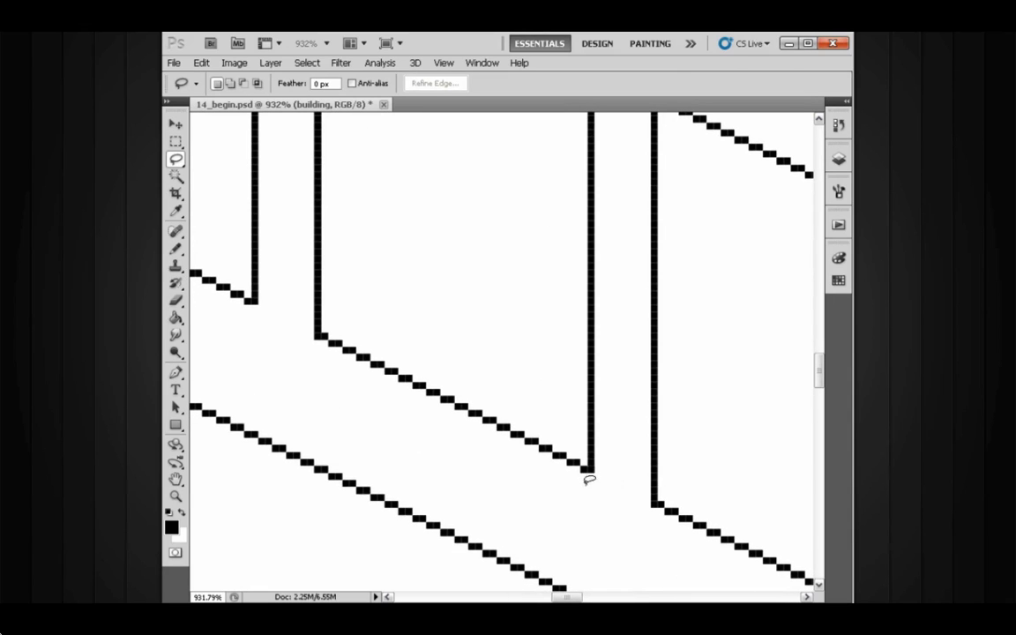
pyautogui.moveTo(324, 329); pyautogui.dragTo(322, 375)
pyautogui.press('v')
pyautogui.keyDown('alt'); pyautogui.moveTo(391, 371); pyautogui.dragTo(389, 359); pyautogui.keyUp('alt')
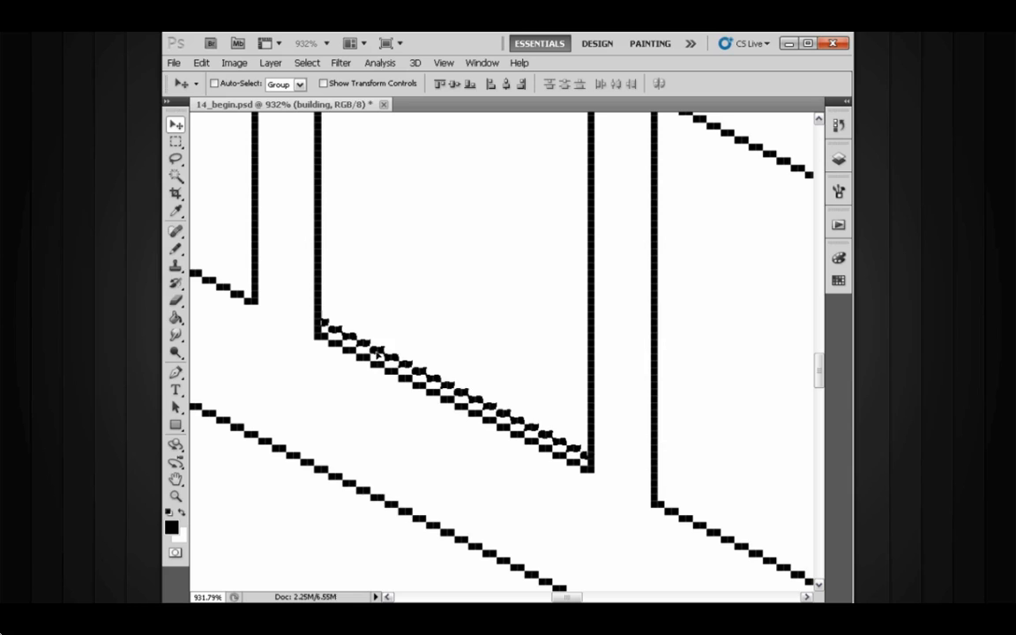
pyautogui.moveTo(406, 355); pyautogui.dragTo(461, 346)
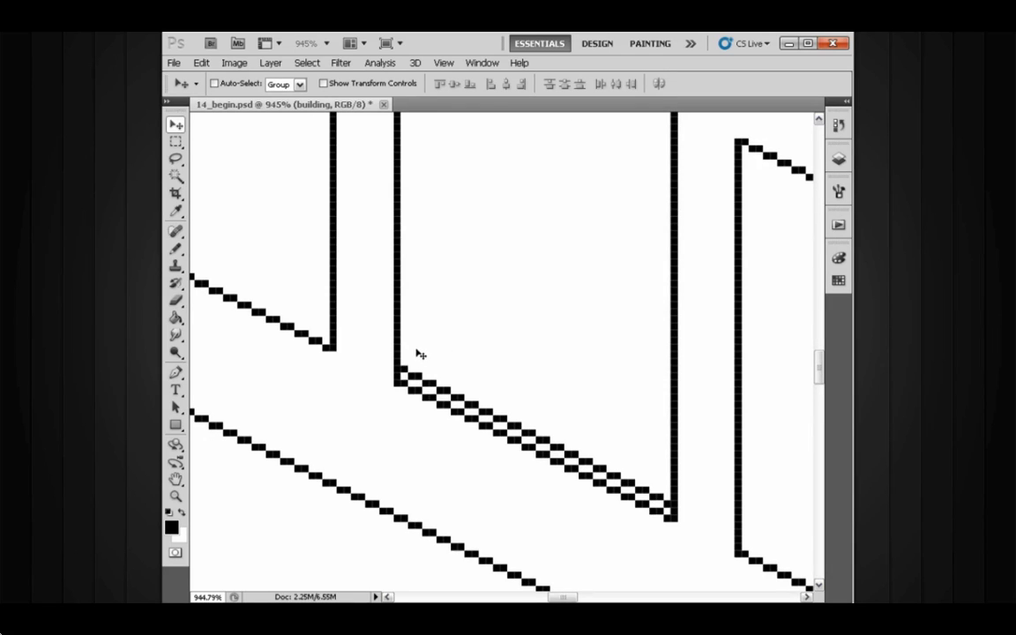
# Draw an inner vertical Pencil line two pixels inside the middle window's left side, from the inner sill to the top edge
pyautogui.press('e')
pyautogui.press('b')
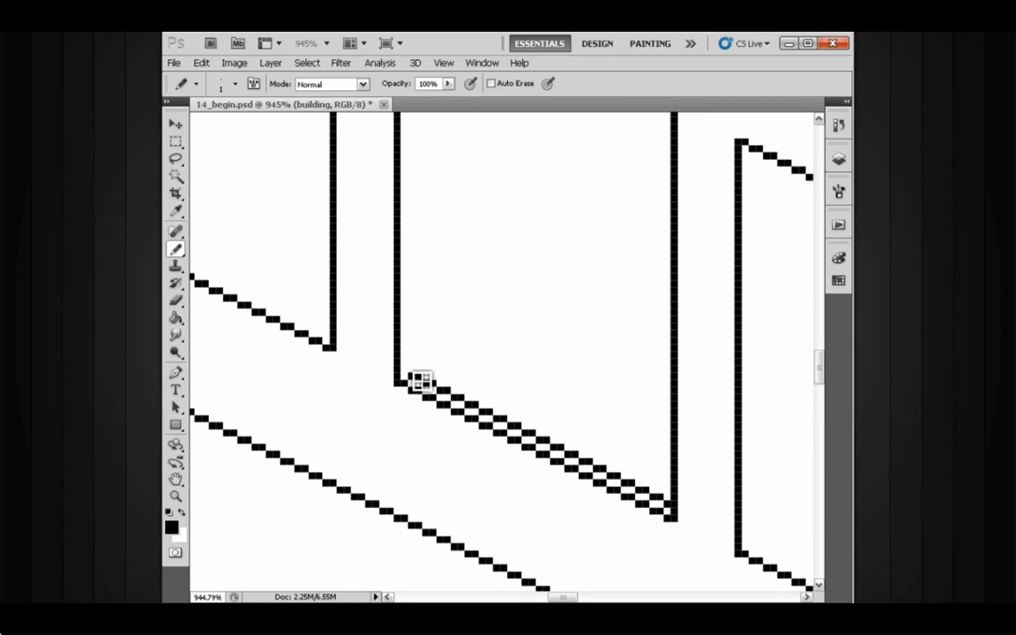
pyautogui.moveTo(420, 380); pyautogui.dragTo(438, 208)
pyautogui.moveTo(437, 207)
pyautogui.mouseDown()
pyautogui.moveTo(467, 253)
pyautogui.moveTo(469, 368)
pyautogui.mouseUp()
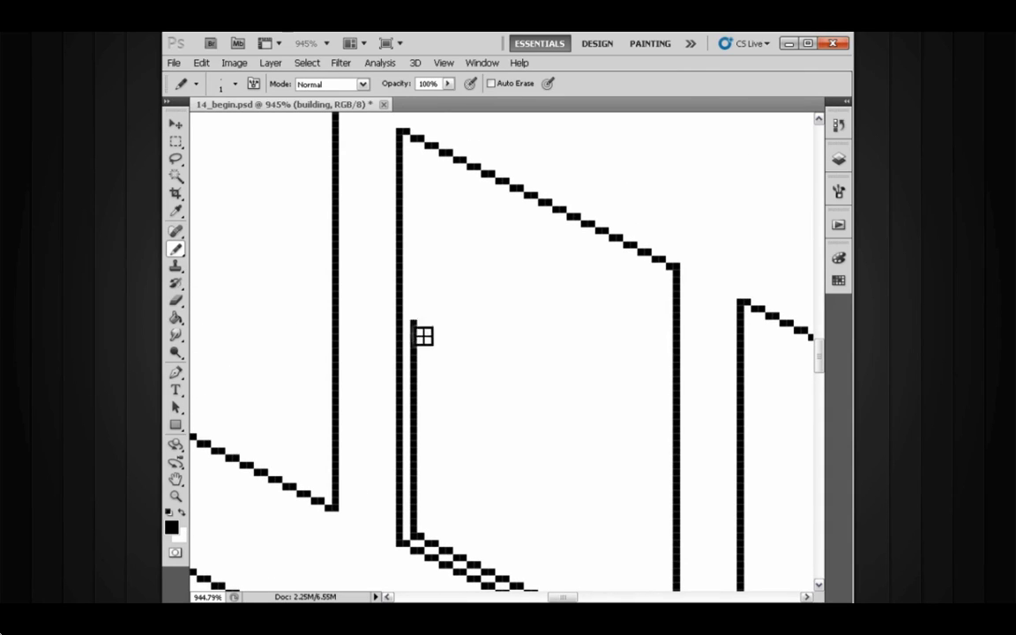
pyautogui.moveTo(424, 336); pyautogui.dragTo(421, 146)
pyautogui.keyDown('alt'); pyautogui.click(489, 331); pyautogui.keyUp('alt')
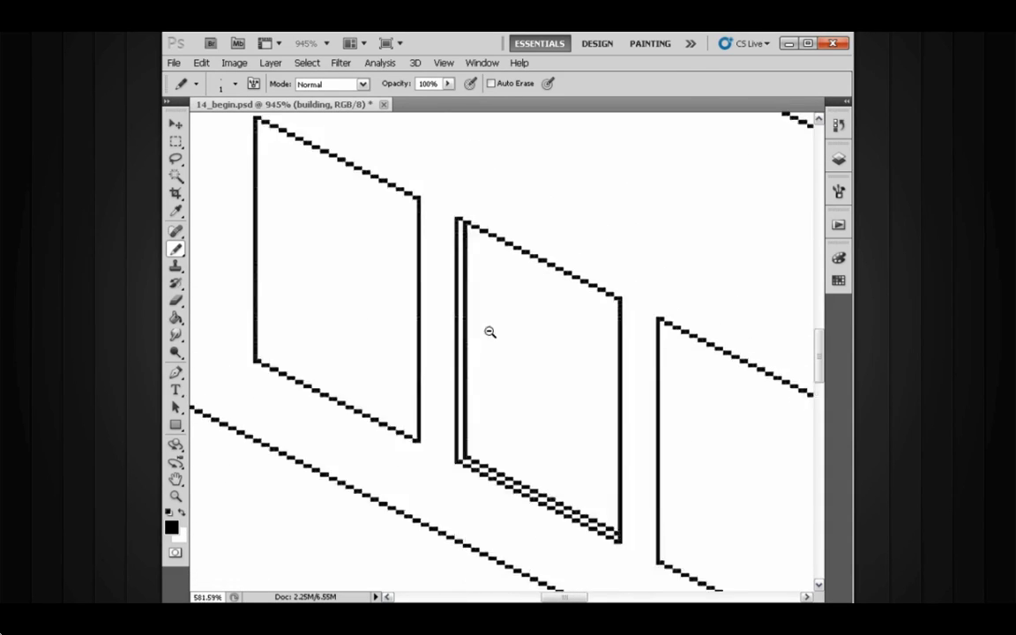
pyautogui.moveTo(485, 336); pyautogui.dragTo(423, 295)
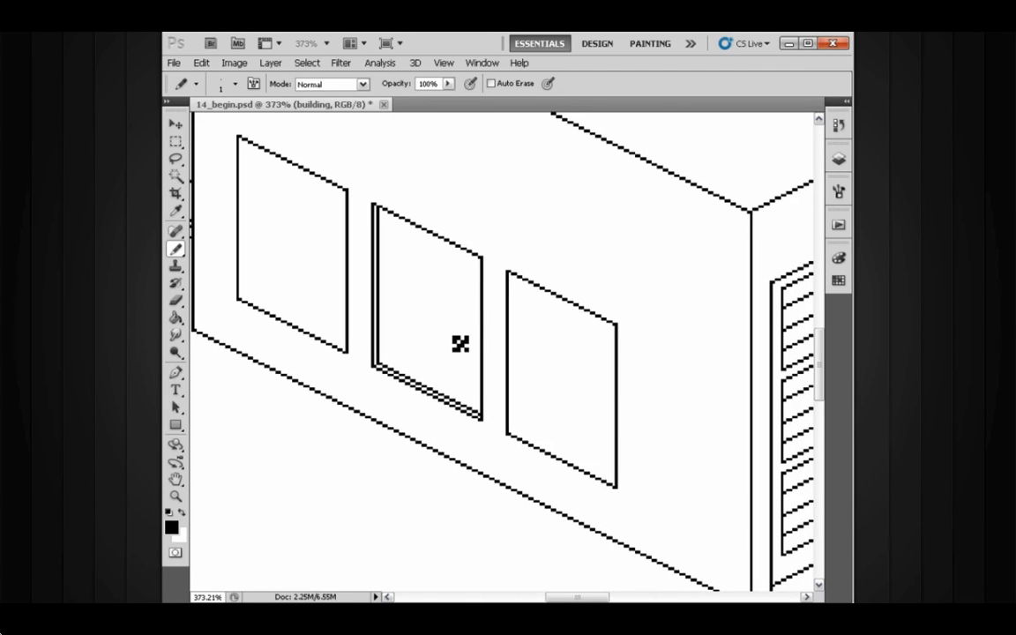
# Lasso the finished middle window, place copies of it exactly over the right and left windows, and clear the selection
pyautogui.press('l')
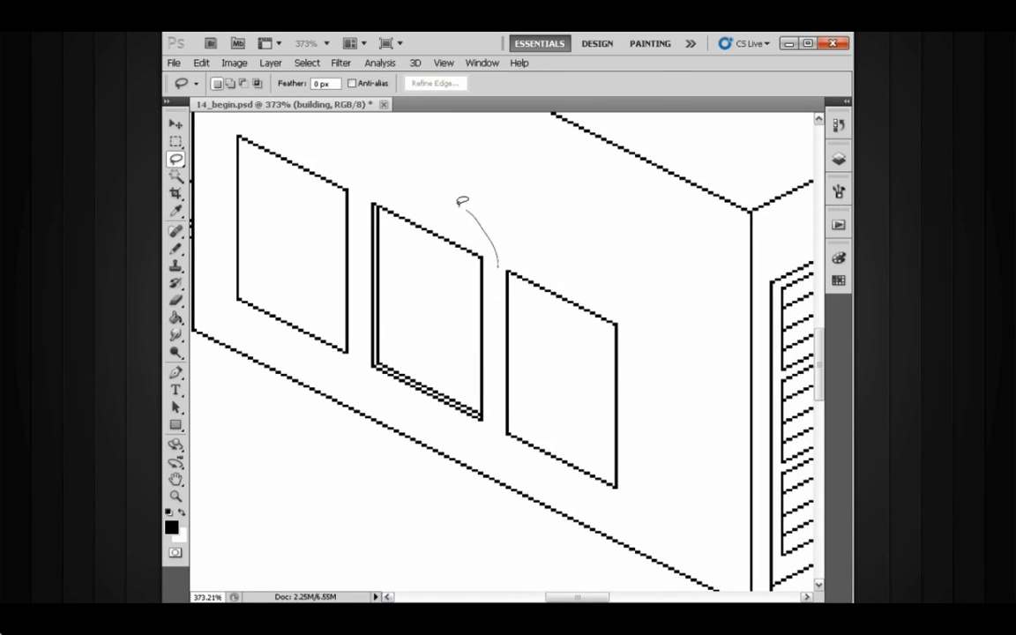
pyautogui.moveTo(423, 410); pyautogui.dragTo(488, 426)
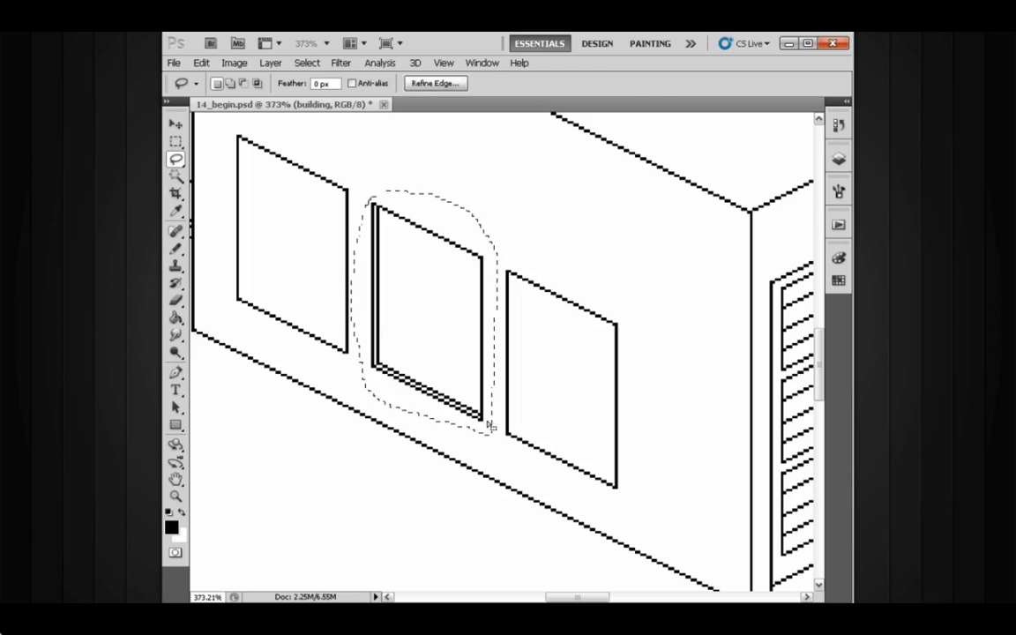
pyautogui.press('v')
pyautogui.moveTo(483, 385); pyautogui.dragTo(616, 463)
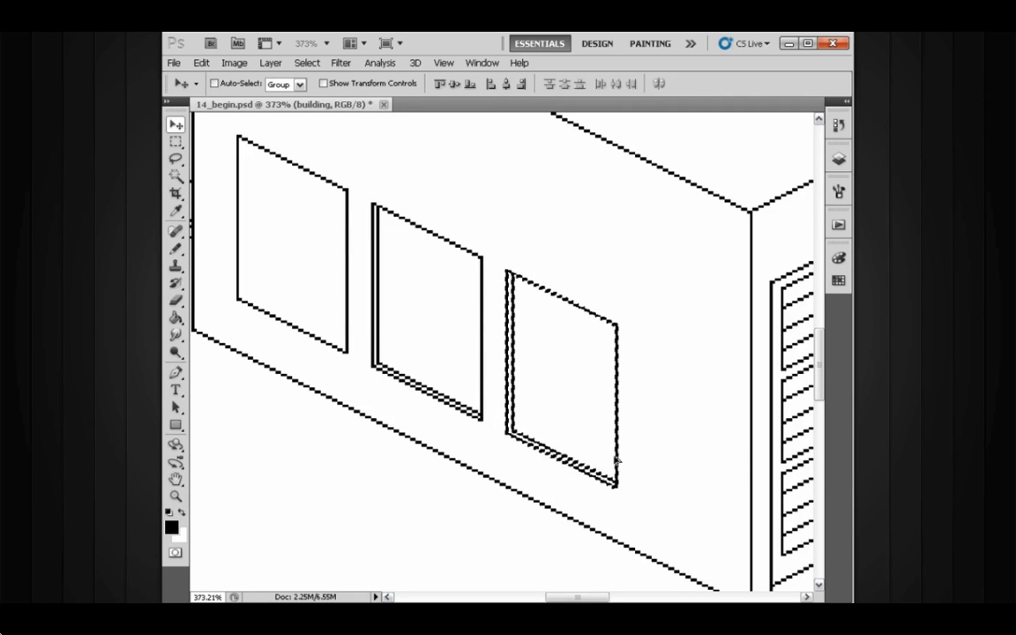
pyautogui.moveTo(615, 462); pyautogui.dragTo(349, 327)
pyautogui.hotkey('ctrl', 'd')
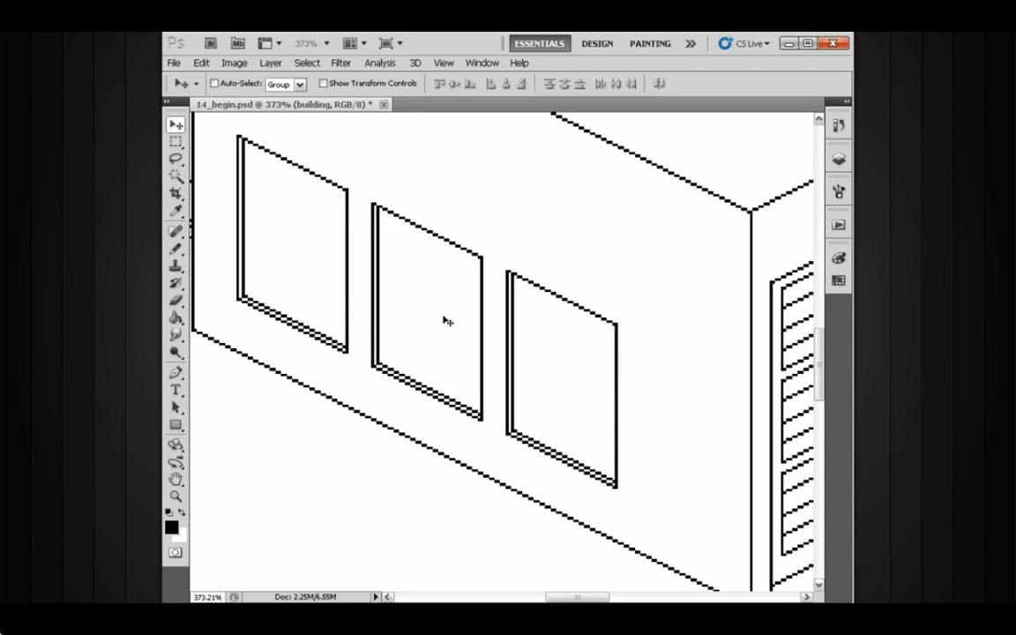
# Lasso the leftmost window's top edge and place five copies of it down the window as horizontal slat lines
pyautogui.moveTo(431, 323); pyautogui.dragTo(465, 336)
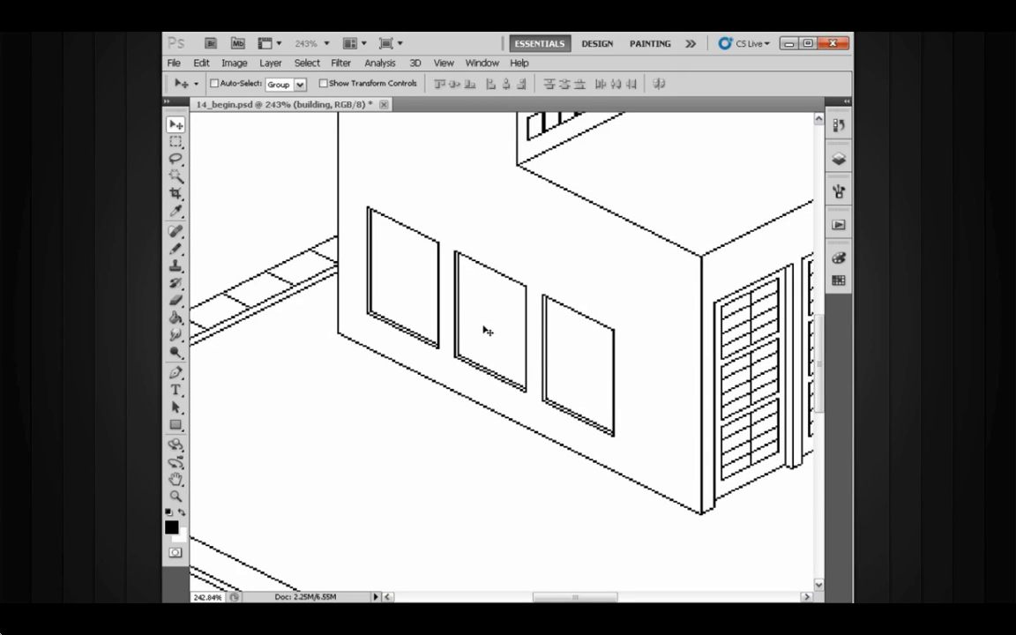
pyautogui.moveTo(398, 295); pyautogui.dragTo(456, 323)
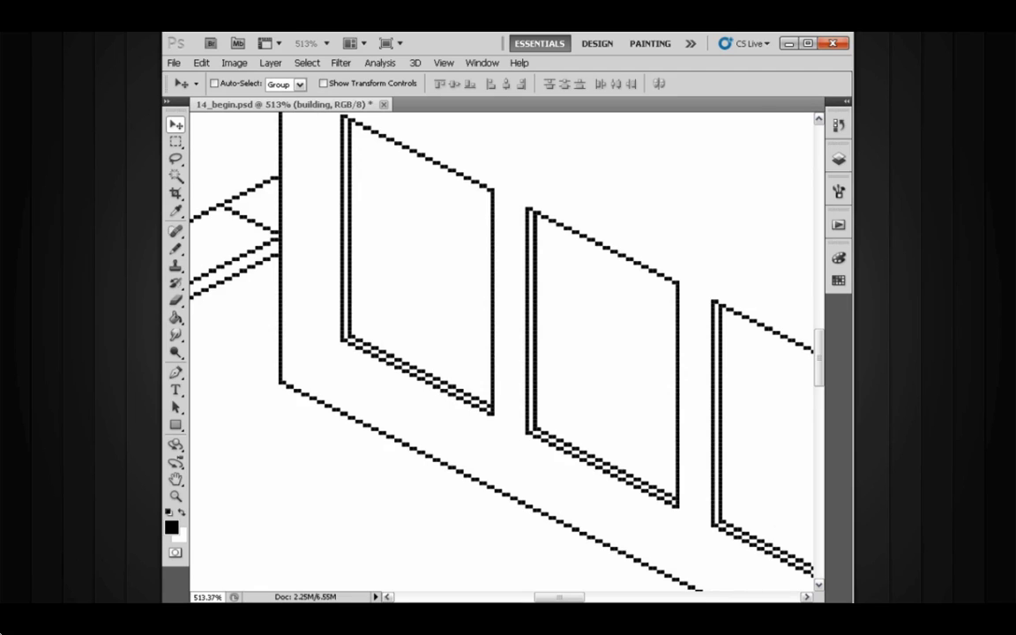
pyautogui.moveTo(417, 300); pyautogui.dragTo(413, 350)
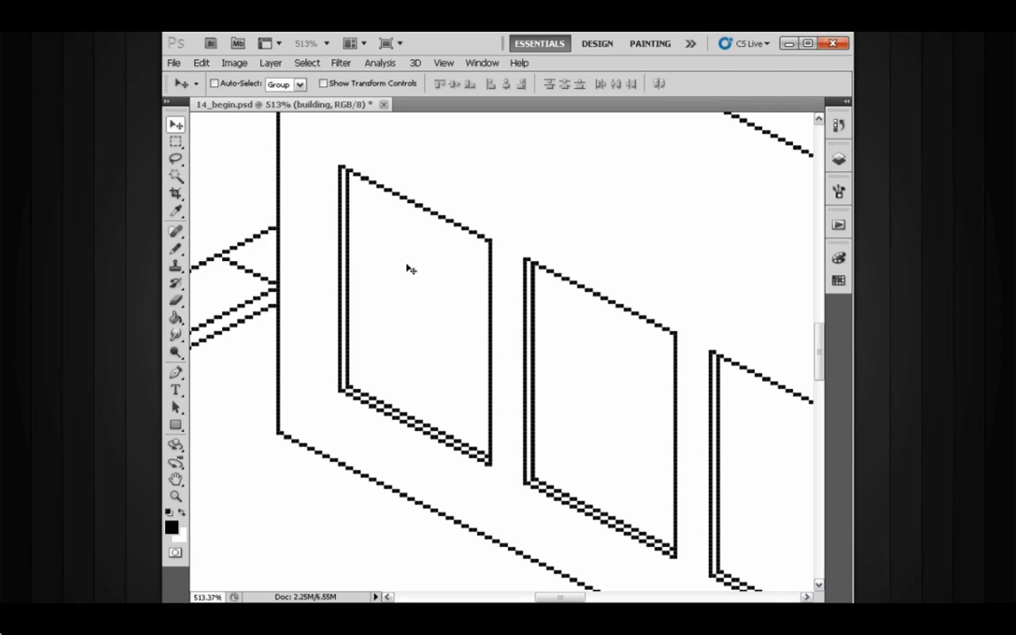
pyautogui.press('l')
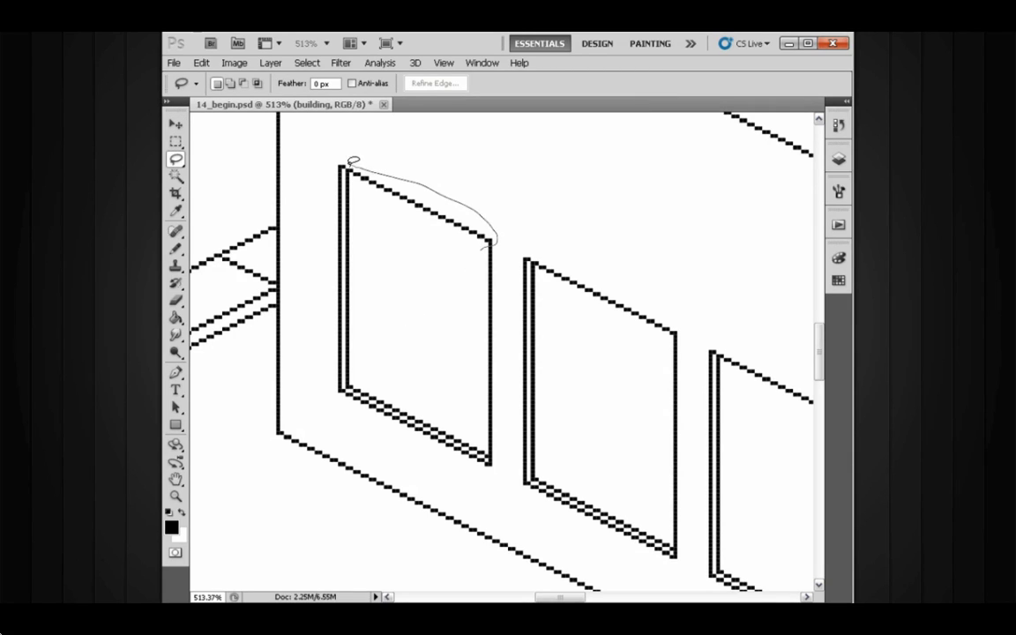
pyautogui.moveTo(465, 253); pyautogui.dragTo(488, 294)
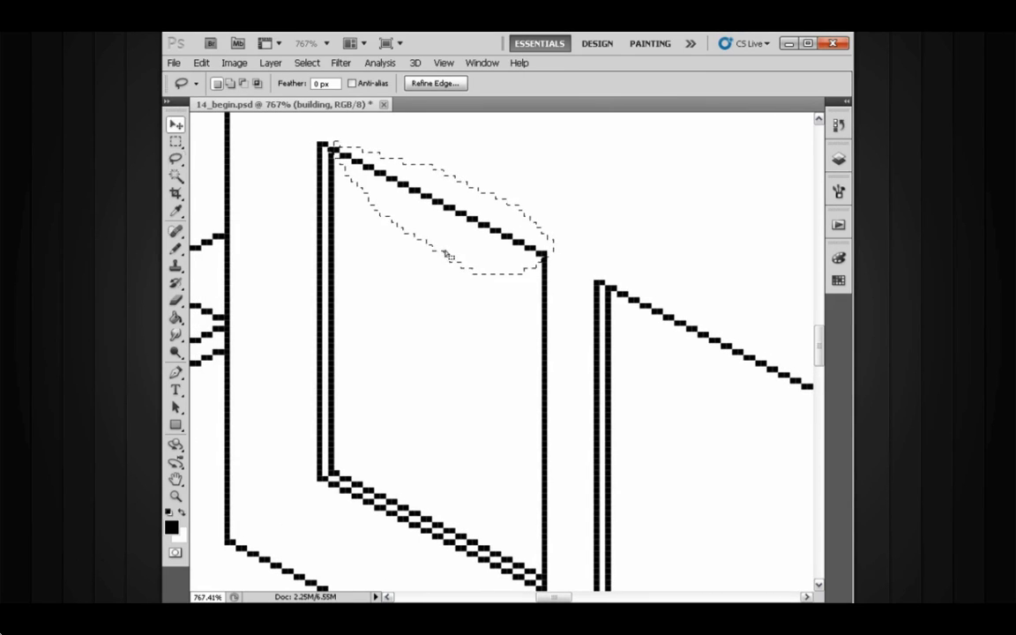
pyautogui.press('v')
pyautogui.moveTo(465, 220); pyautogui.dragTo(435, 392)
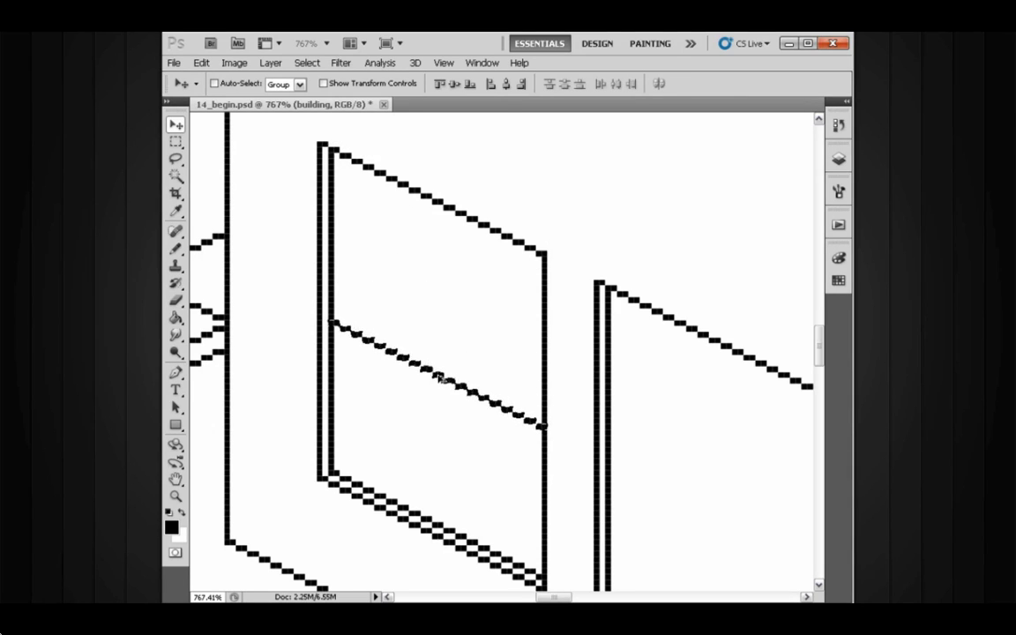
pyautogui.moveTo(442, 377); pyautogui.dragTo(417, 472)
pyautogui.press('Up')
pyautogui.press('Down')
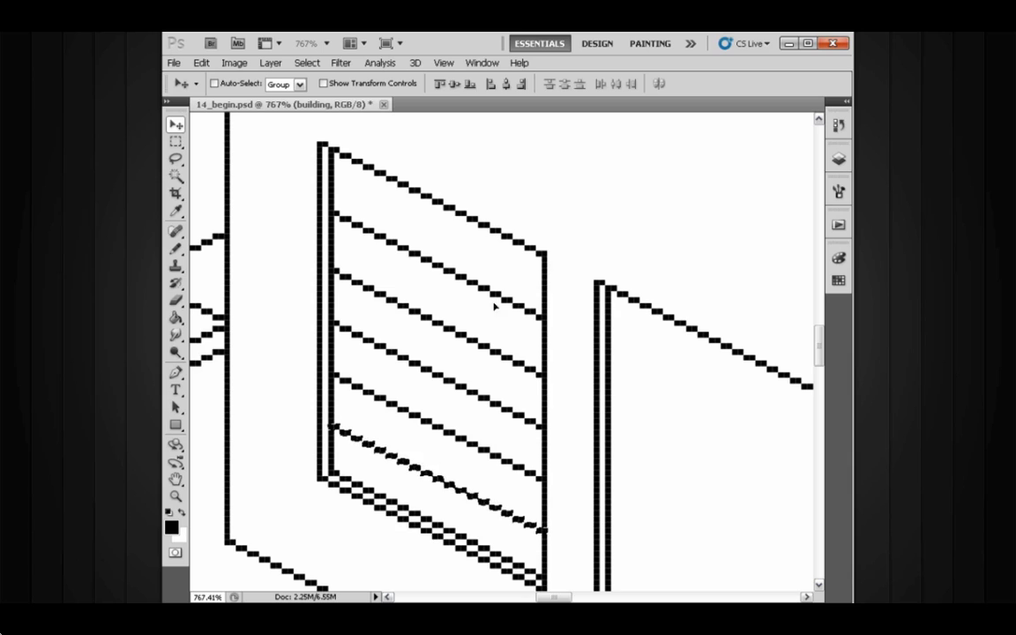
# Lasso the five slat lines inside the leftmost window, nudge them up one pixel, and clear the selection
pyautogui.press('l')
pyautogui.scroll(-2, 499, 313)
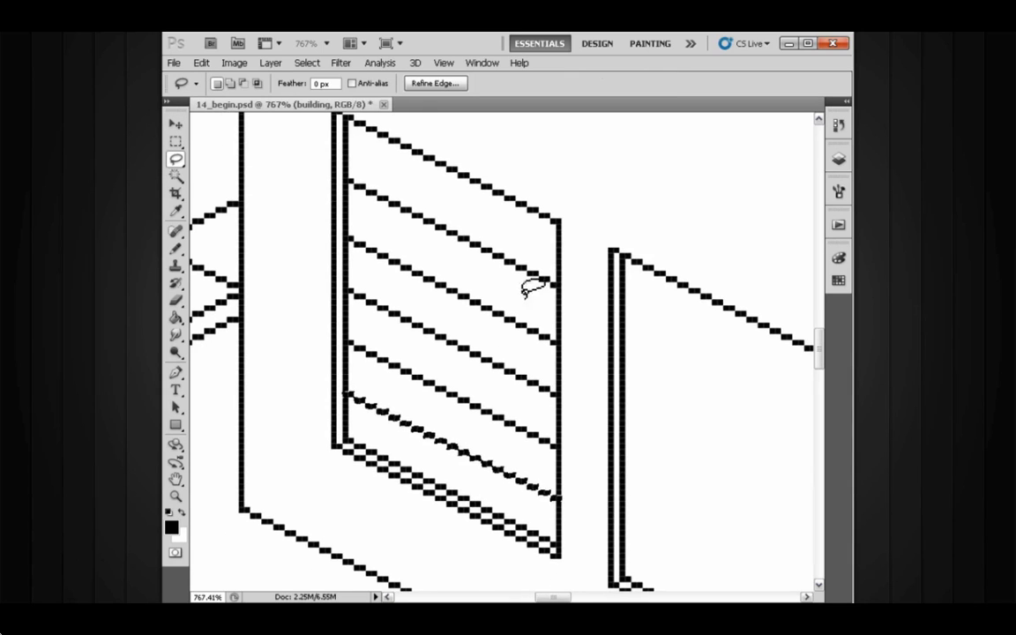
pyautogui.moveTo(553, 294); pyautogui.dragTo(530, 247)
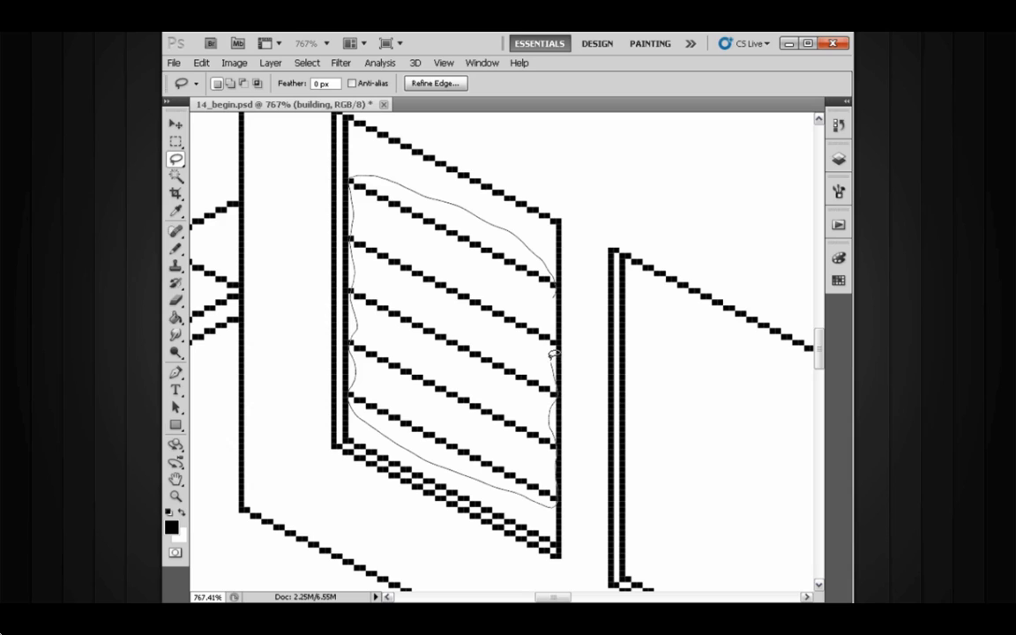
pyautogui.moveTo(554, 304); pyautogui.dragTo(535, 258)
pyautogui.press('v')
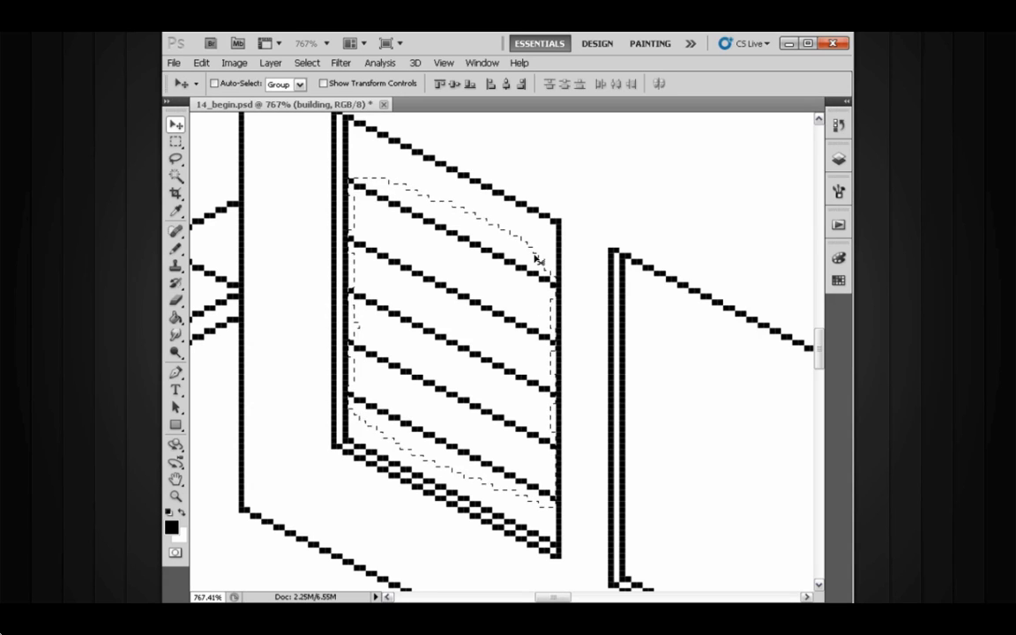
pyautogui.press('Up')
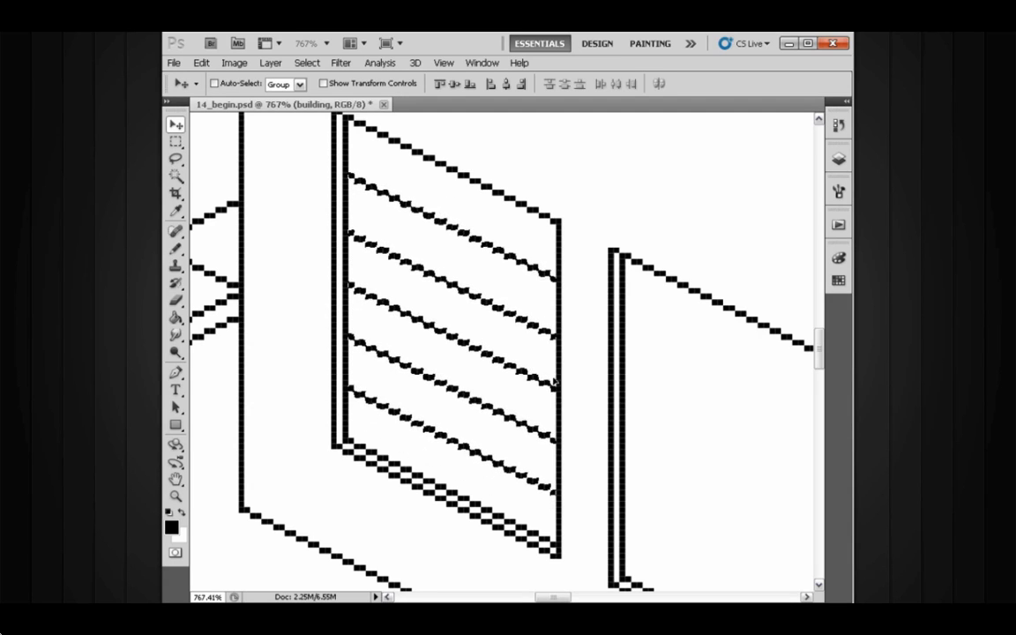
pyautogui.hotkey('ctrl', 'd')
# Erase the outer bottom edge line of the leftmost window with the one-pixel Eraser, keeping the inner sill line
pyautogui.moveTo(577, 372); pyautogui.dragTo(518, 379)
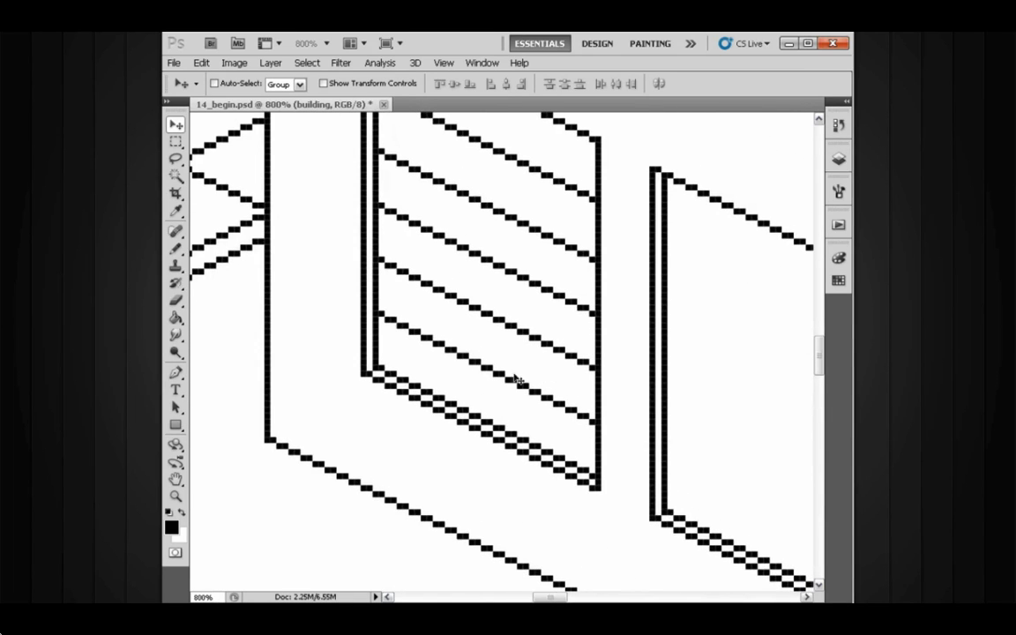
pyautogui.press('e')
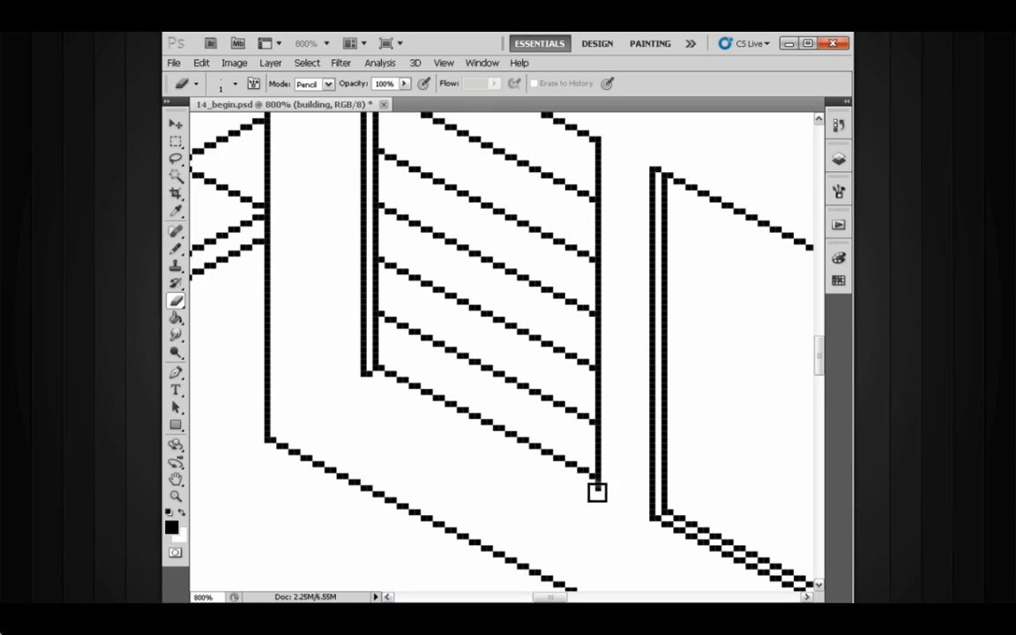
pyautogui.moveTo(610, 441); pyautogui.dragTo(580, 442)
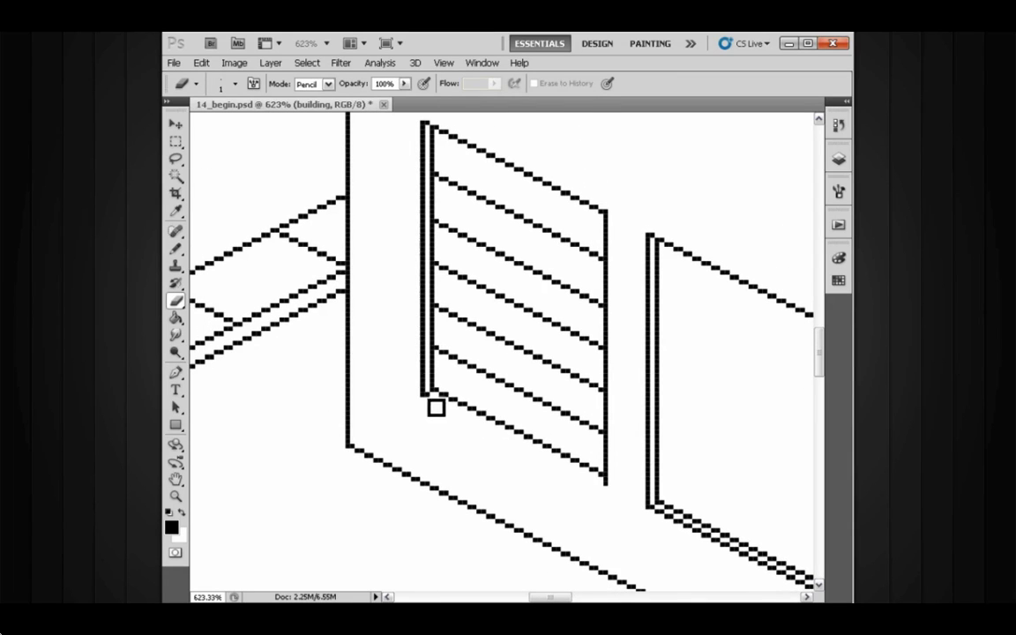
pyautogui.moveTo(552, 379)
pyautogui.mouseDown()
pyautogui.moveTo(551, 369)
pyautogui.moveTo(483, 373)
pyautogui.moveTo(512, 393)
pyautogui.mouseUp()
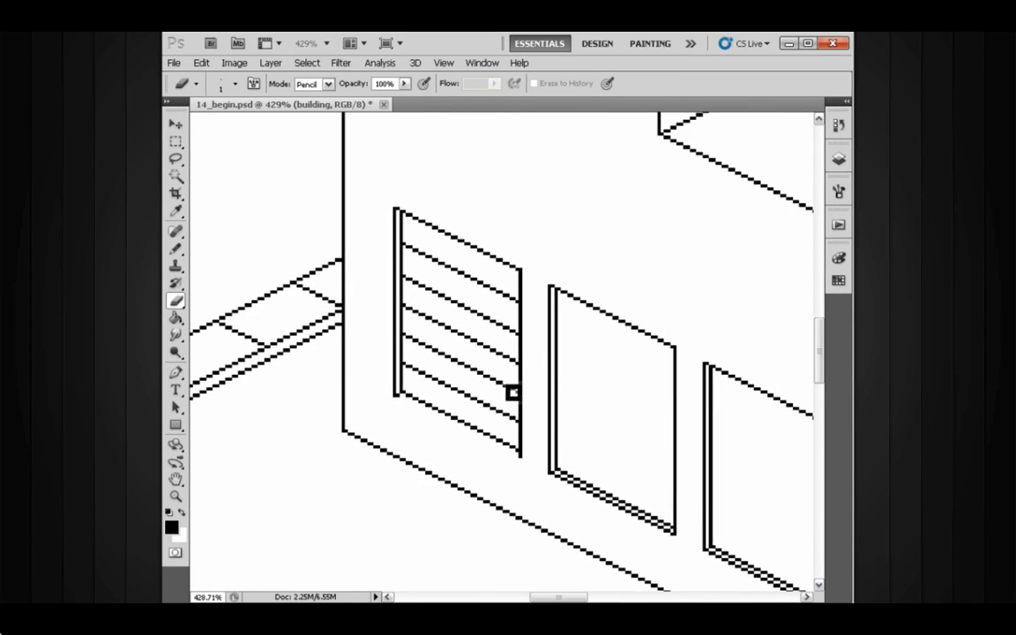
# Lasso the slatted left window, place copies exactly over the middle and right windows, and clear the selection
pyautogui.press('l')
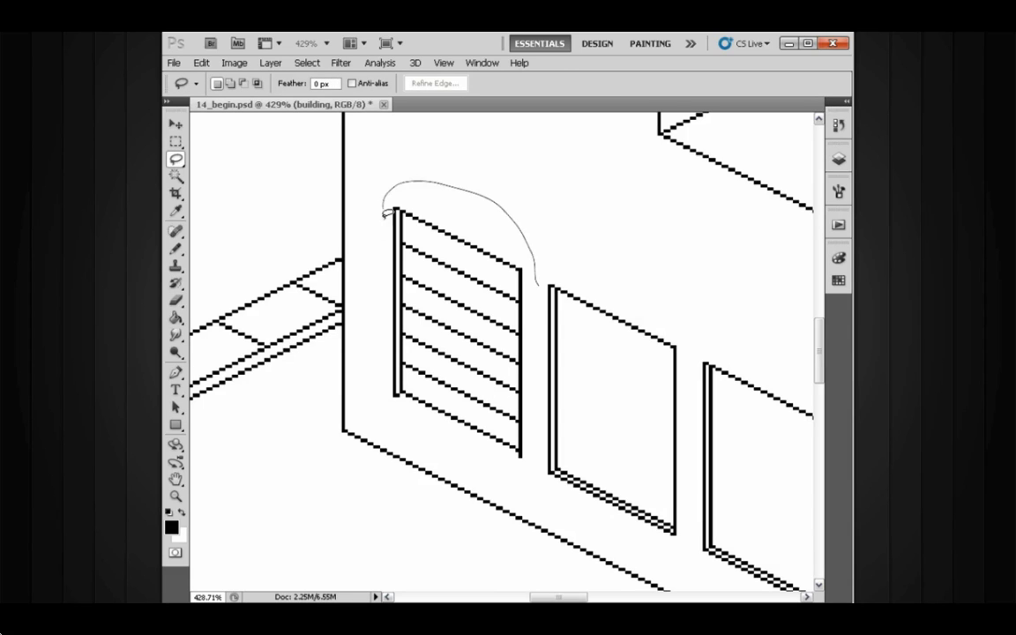
pyautogui.moveTo(534, 409); pyautogui.dragTo(537, 287)
pyautogui.press('v')
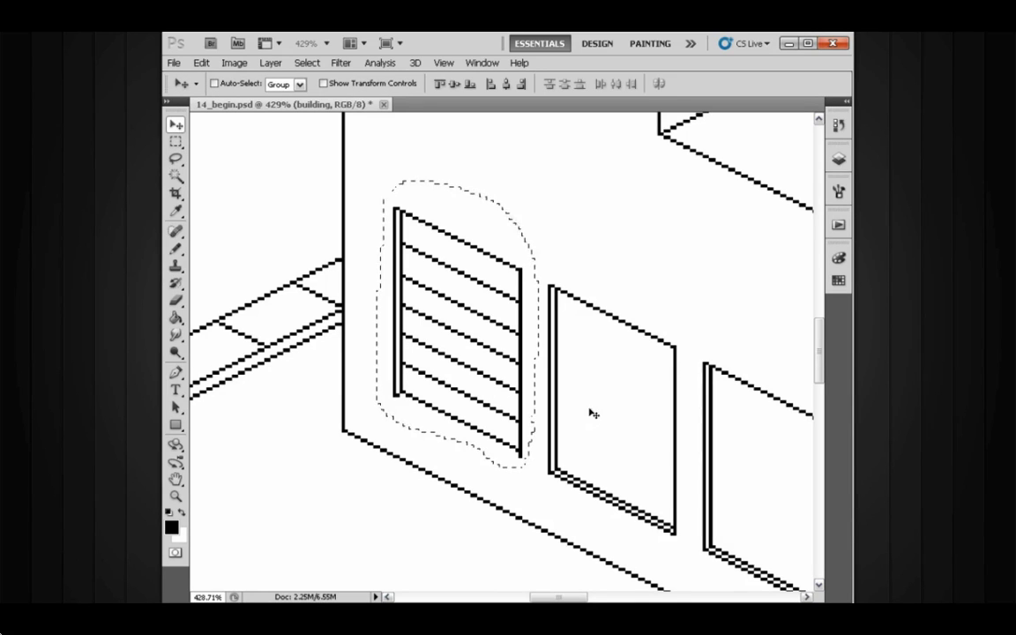
pyautogui.moveTo(591, 411); pyautogui.dragTo(473, 366)
pyautogui.moveTo(400, 323)
pyautogui.mouseDown()
pyautogui.moveTo(471, 367)
pyautogui.moveTo(587, 410)
pyautogui.moveTo(688, 472)
pyautogui.moveTo(707, 472)
pyautogui.mouseUp()
pyautogui.hotkey('ctrl', 'd')
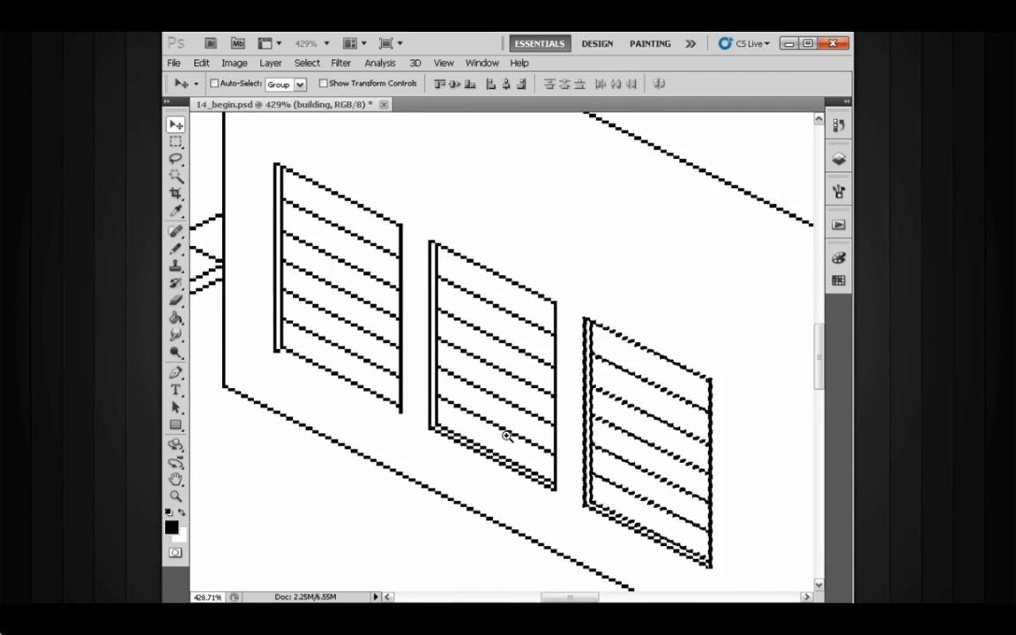
# Erase the outer bottom edge line of the middle window, keeping its inner sill line
pyautogui.moveTo(508, 438); pyautogui.dragTo(558, 437)
pyautogui.moveTo(488, 438); pyautogui.dragTo(467, 393)
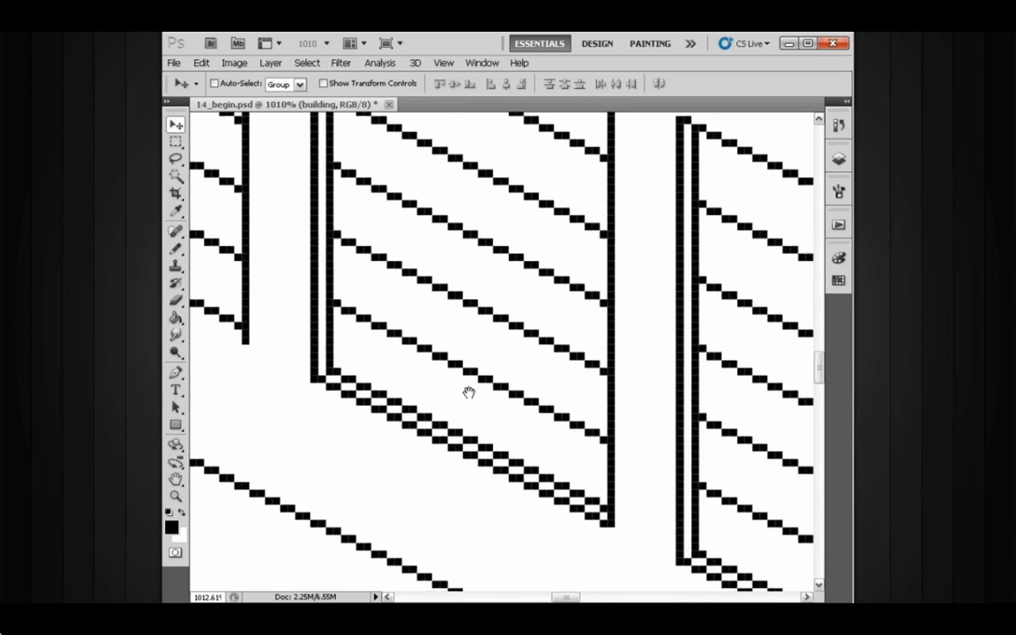
pyautogui.press('e')
pyautogui.moveTo(332, 396); pyautogui.dragTo(365, 406)
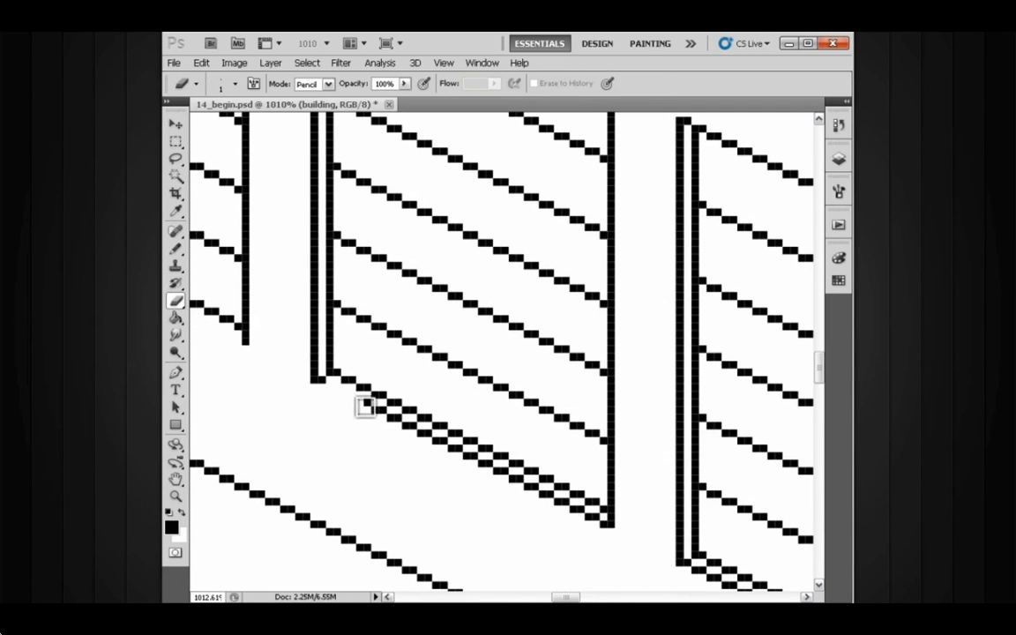
pyautogui.keyDown('shift'); pyautogui.click(608, 530); pyautogui.keyUp('shift')
# Erase the outer bottom edge line of the right window, keeping its inner sill line
pyautogui.moveTo(424, 412); pyautogui.dragTo(365, 371)
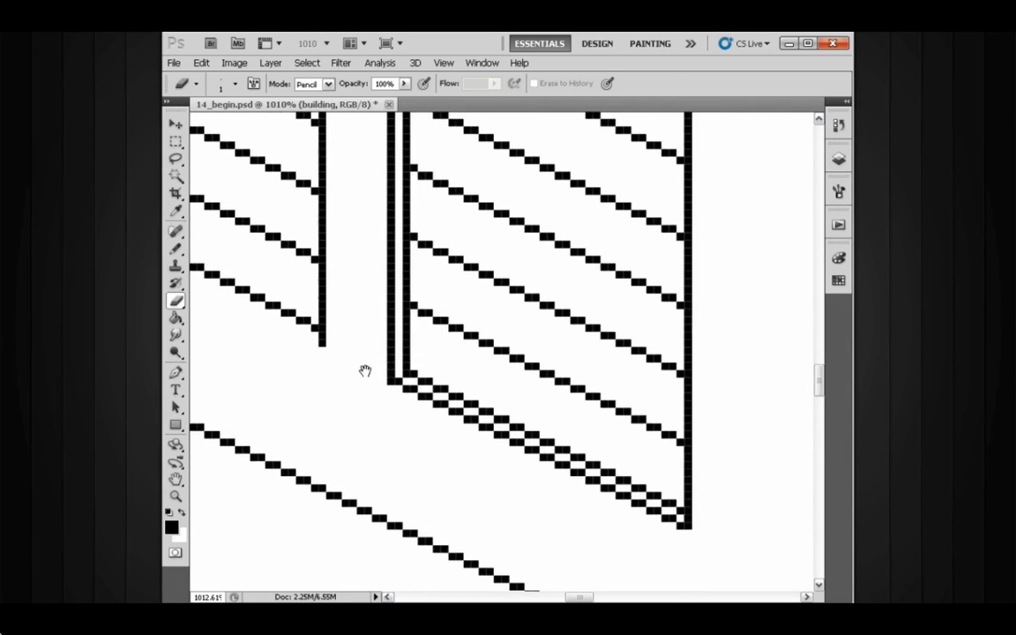
pyautogui.keyDown('shift'); pyautogui.click(693, 533); pyautogui.keyUp('shift')
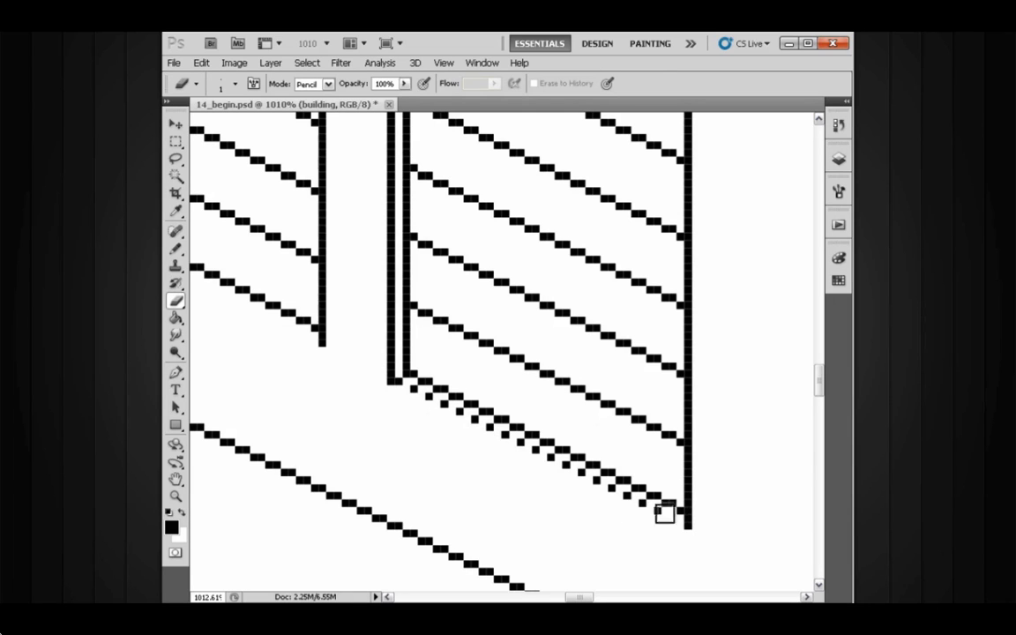
pyautogui.keyDown('shift'); pyautogui.click(423, 398); pyautogui.keyUp('shift')
pyautogui.moveTo(473, 427); pyautogui.dragTo(427, 410)
pyautogui.moveTo(427, 410); pyautogui.dragTo(558, 415)
pyautogui.moveTo(558, 415); pyautogui.dragTo(491, 407)
pyautogui.moveTo(491, 408); pyautogui.dragTo(455, 423)
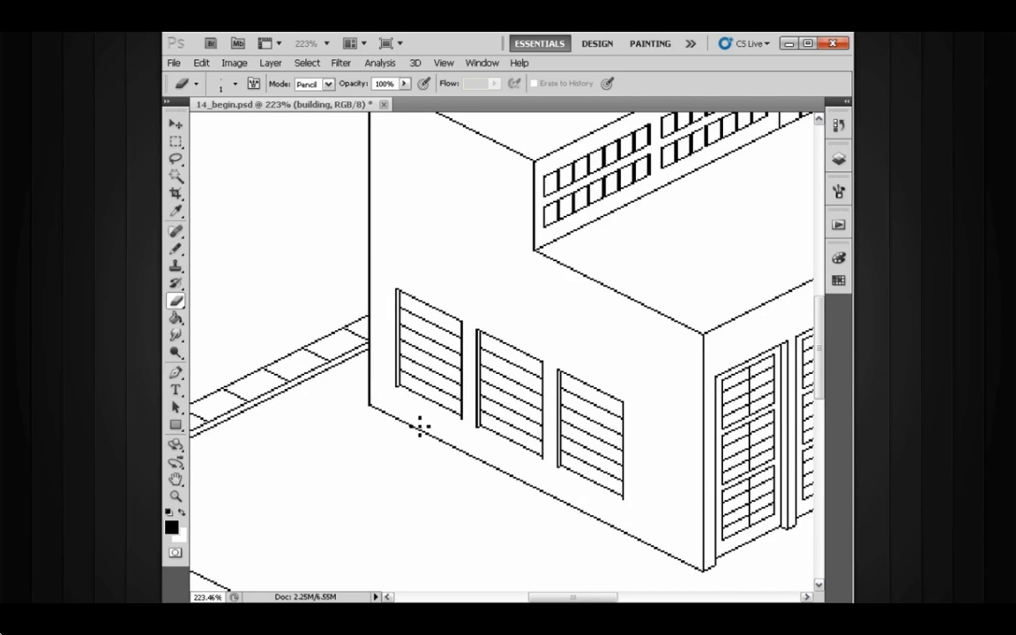
pyautogui.moveTo(431, 408); pyautogui.dragTo(422, 402)
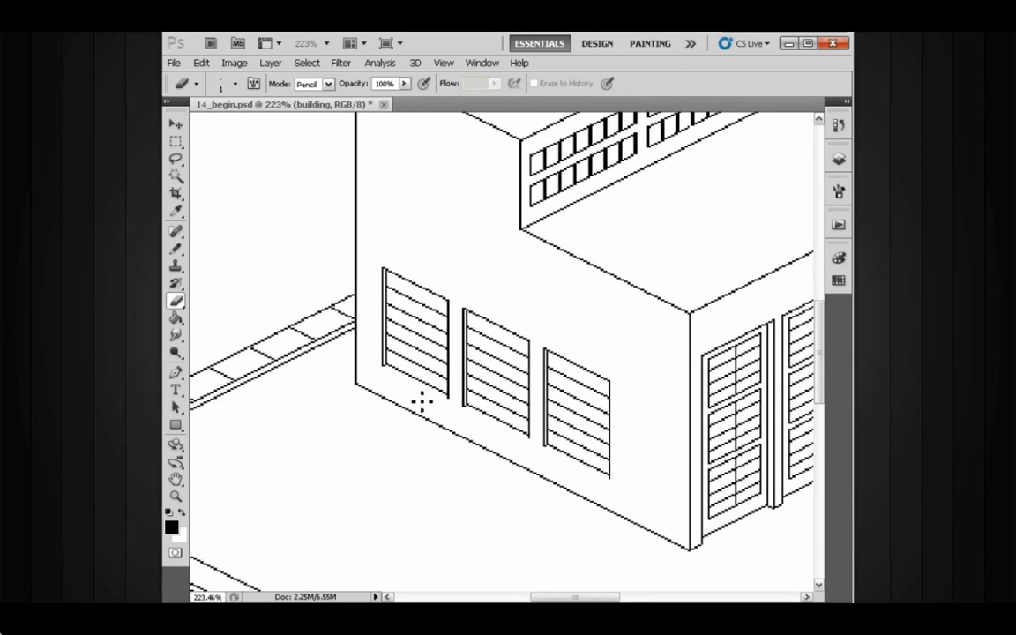
pyautogui.rightClick(393, 477)
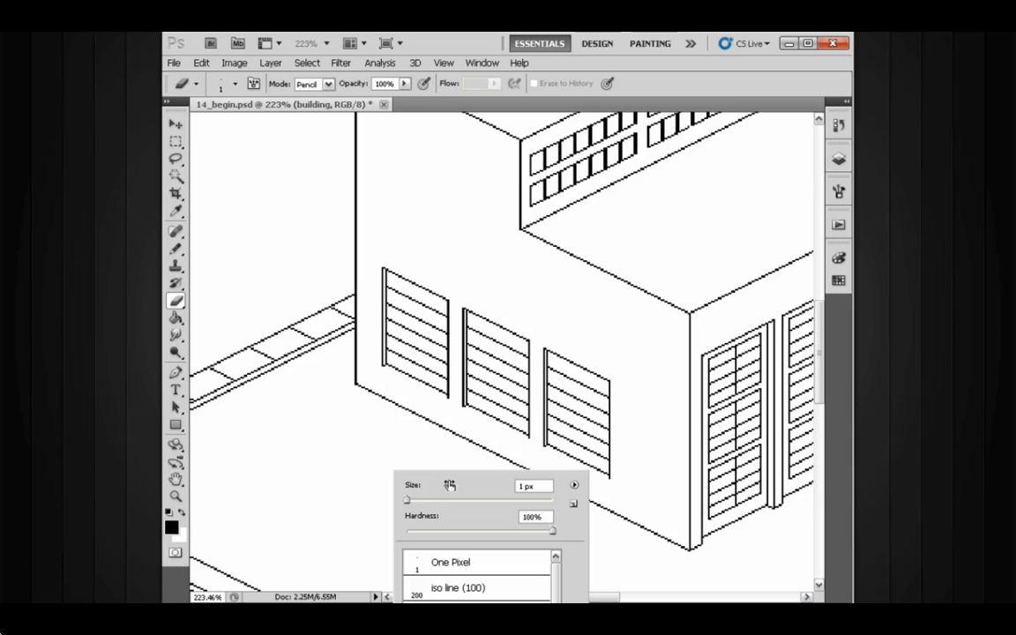
pyautogui.scroll(-4, 553, 578)
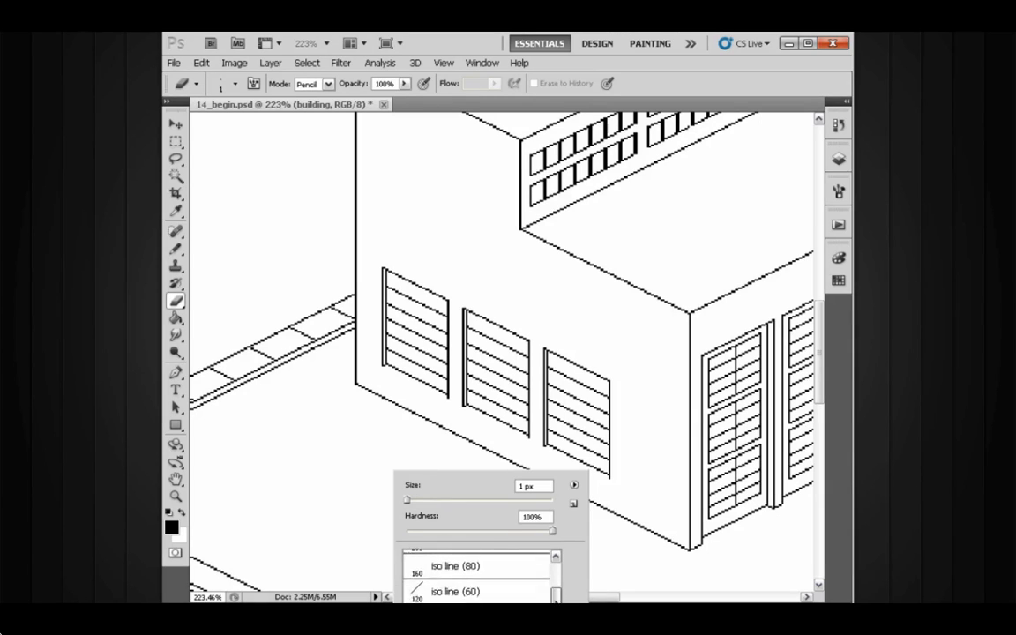
pyautogui.scroll(-1, 481, 578)
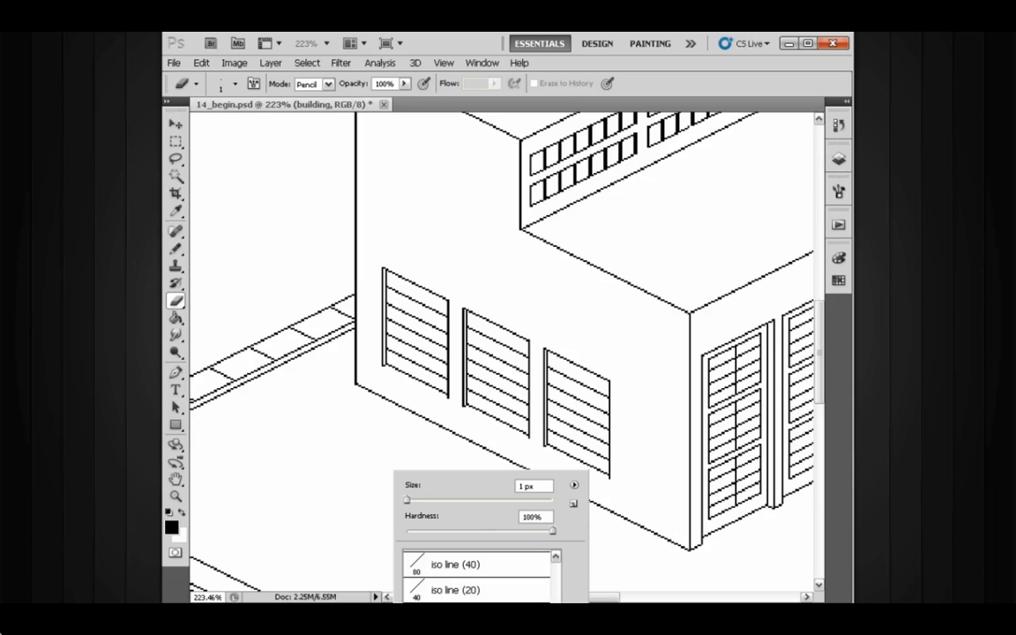
pyautogui.moveTo(556, 617); pyautogui.dragTo(556, 586)
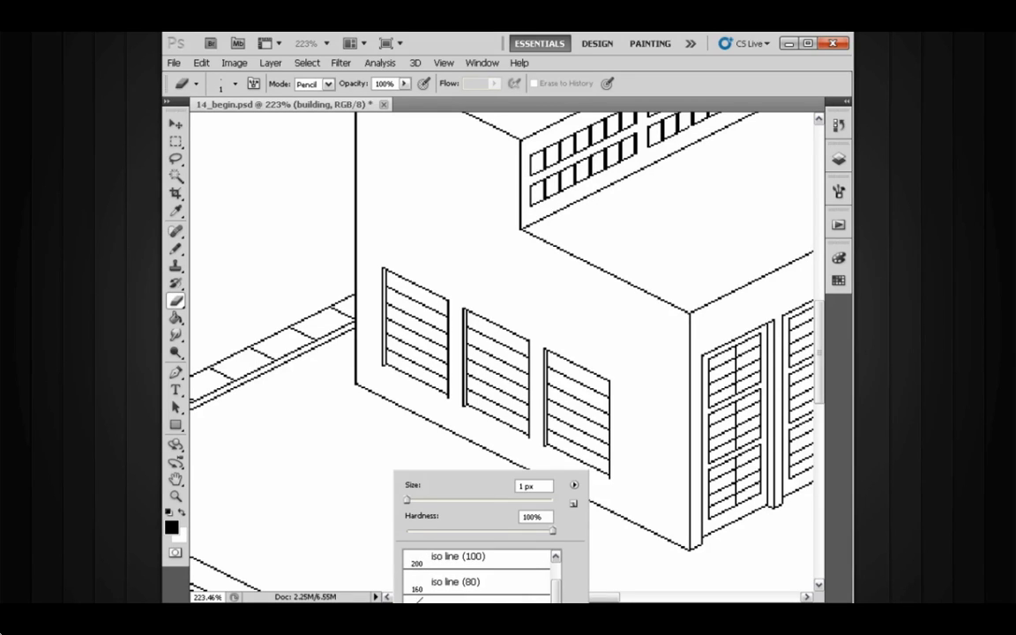
pyautogui.click(476, 600)
pyautogui.press('Return')
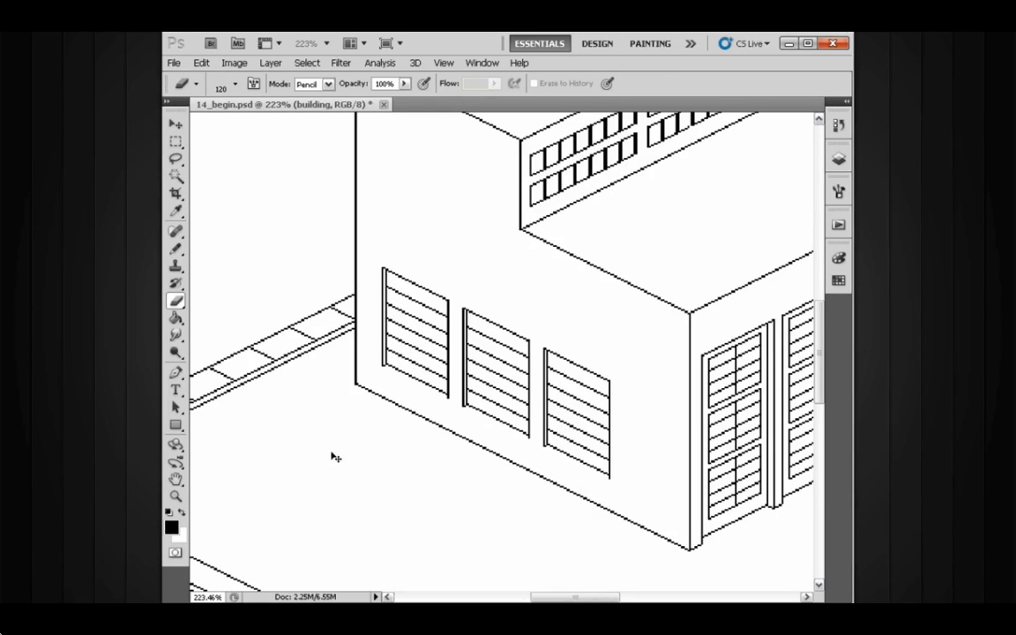
# Stamp one isometric line in the blank area left of the building, using the Pencil with the iso line (60) brush
pyautogui.scroll(-5, 345, 403)
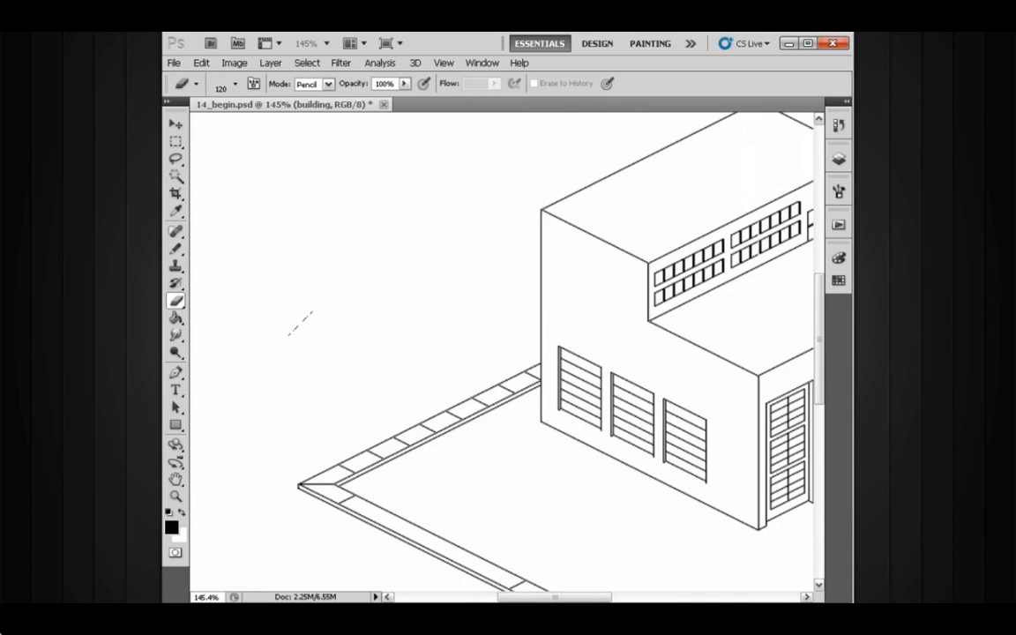
pyautogui.moveTo(382, 343); pyautogui.dragTo(365, 342)
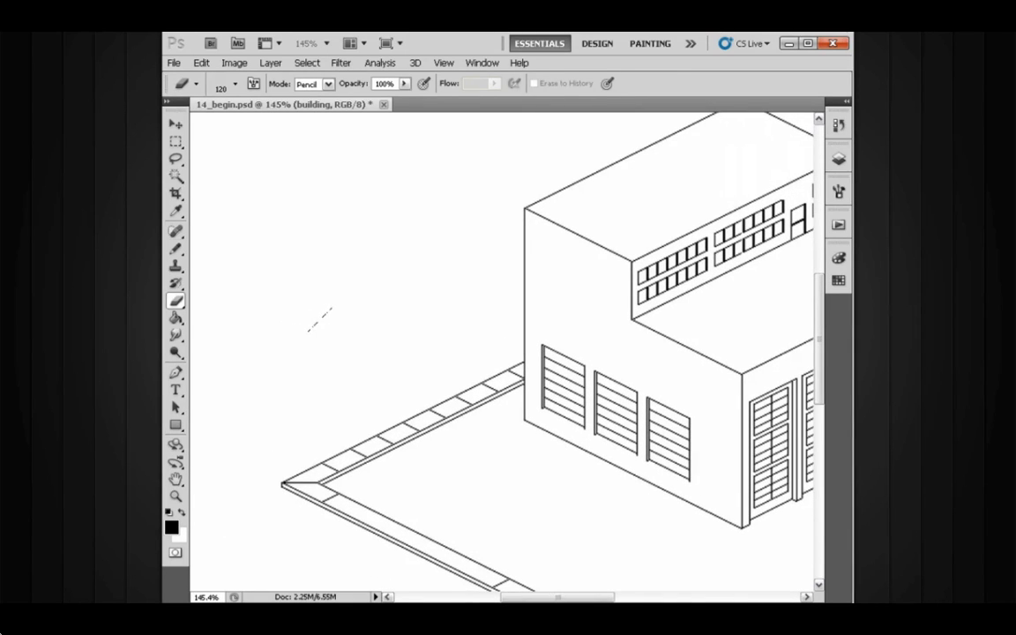
pyautogui.press('b')
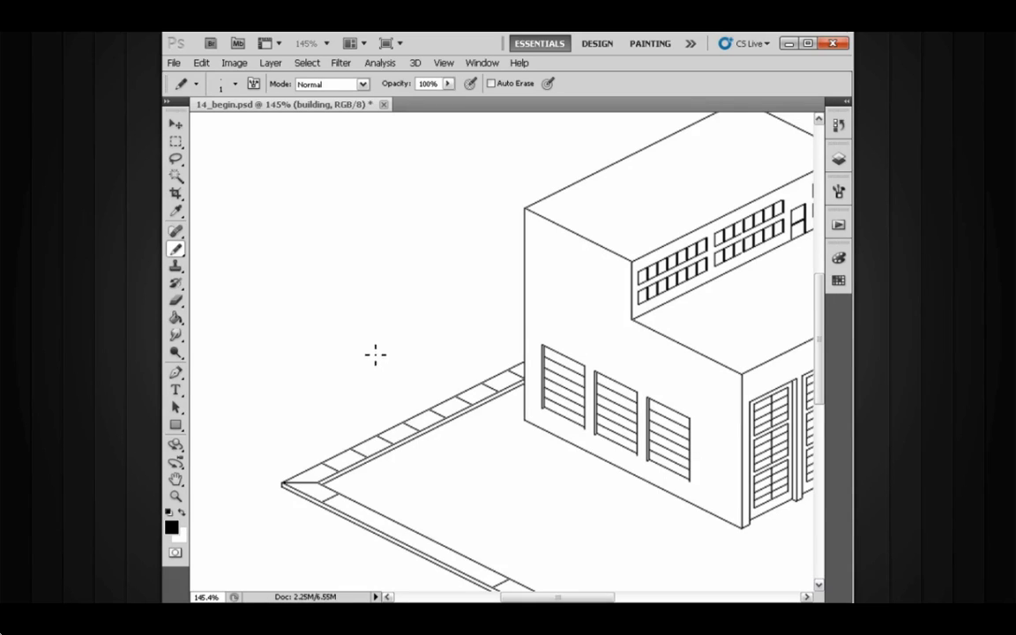
pyautogui.rightClick(375, 354)
pyautogui.click(460, 521)
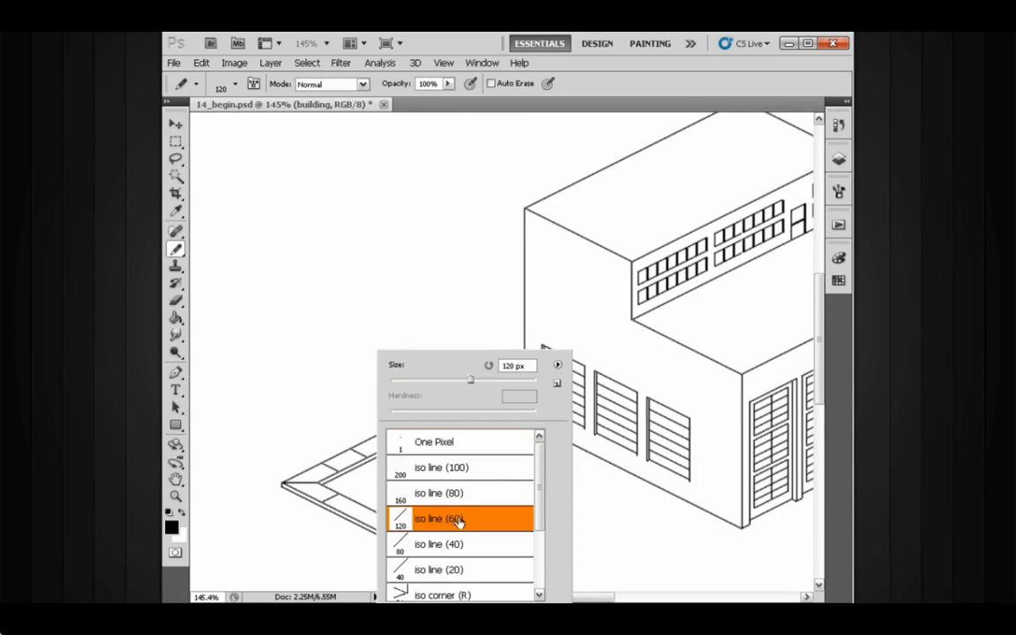
pyautogui.click(352, 300)
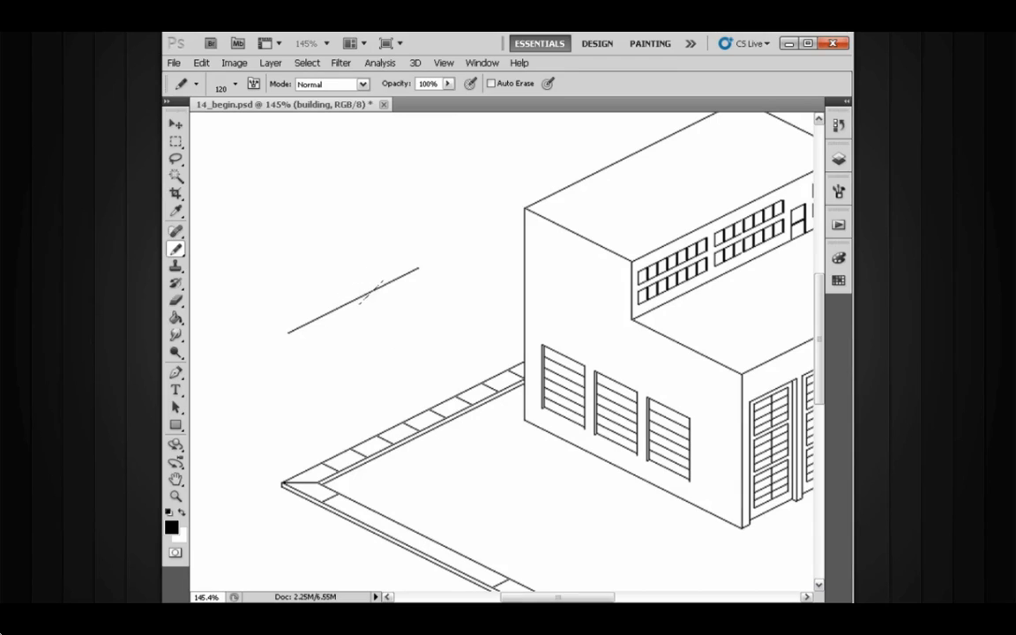
# Lasso the stamped isometric line beside the building and flip it horizontally
pyautogui.press('l')
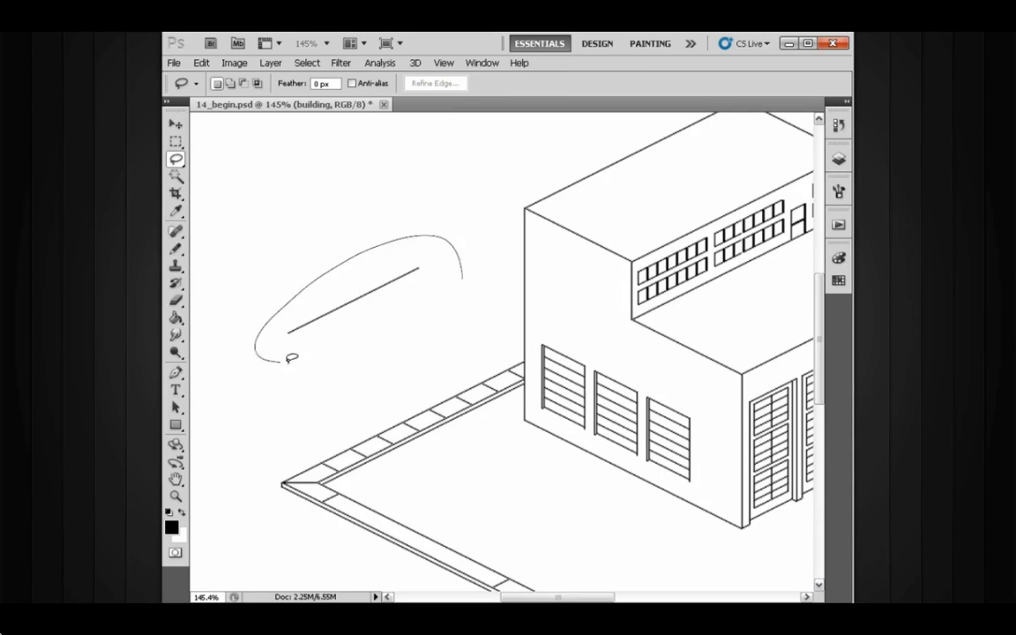
pyautogui.moveTo(287, 361); pyautogui.dragTo(390, 325)
pyautogui.hotkey('ctrl', 'shift', 'h')
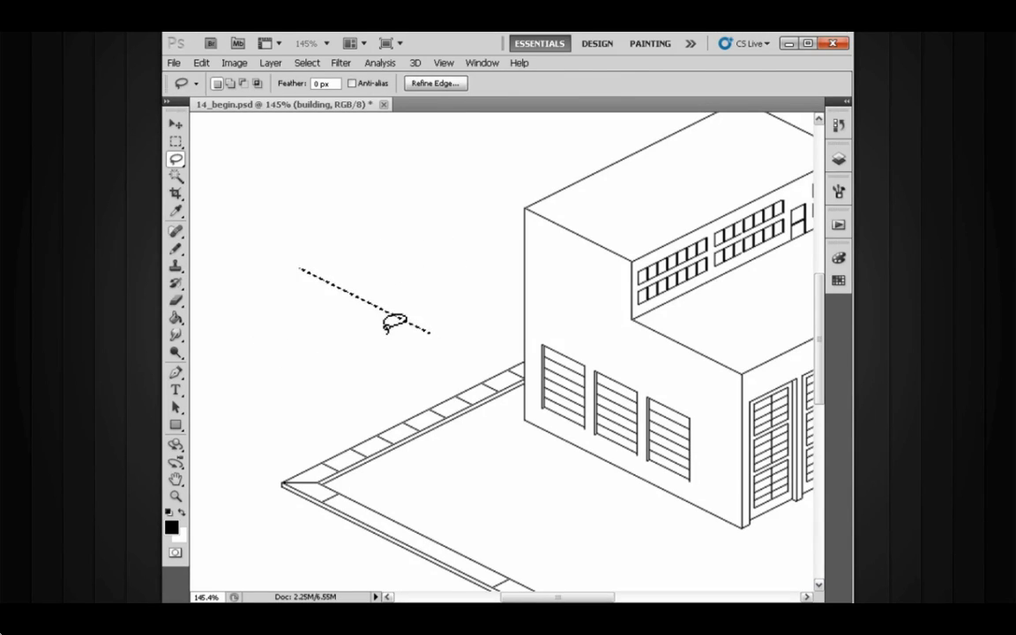
# Move the flipped line under the slatted windows and align it with the bottom corners of the left and middle windows
pyautogui.press('v')
pyautogui.moveTo(385, 312); pyautogui.dragTo(694, 472)
pyautogui.hotkey('ctrl', 'd')
pyautogui.moveTo(681, 470); pyautogui.dragTo(605, 454)
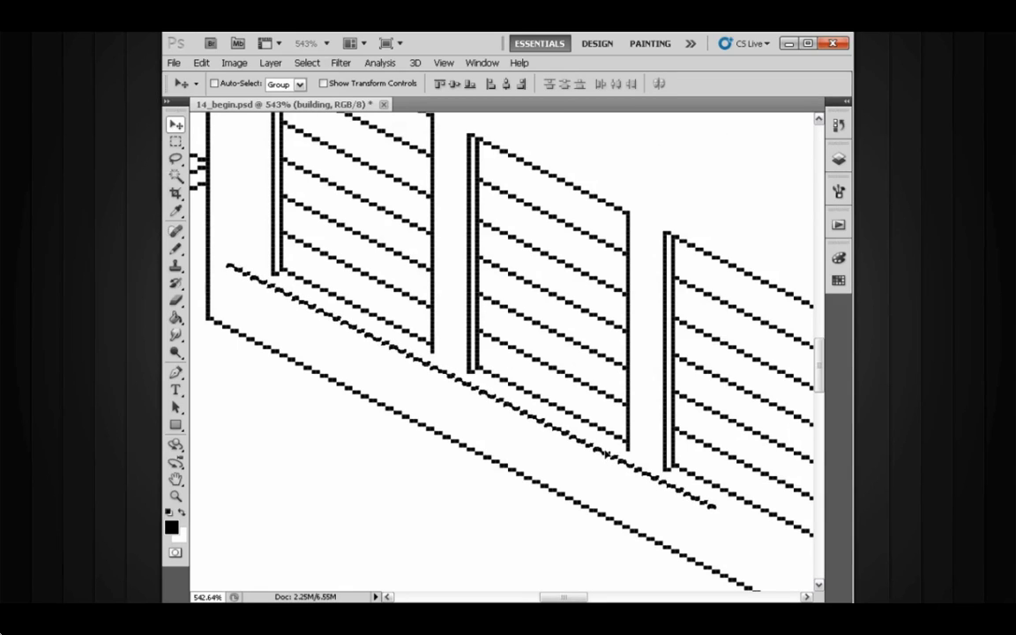
pyautogui.hotkey('ctrl', 'd')
pyautogui.moveTo(447, 377); pyautogui.dragTo(499, 375)
pyautogui.moveTo(455, 384); pyautogui.dragTo(547, 403)
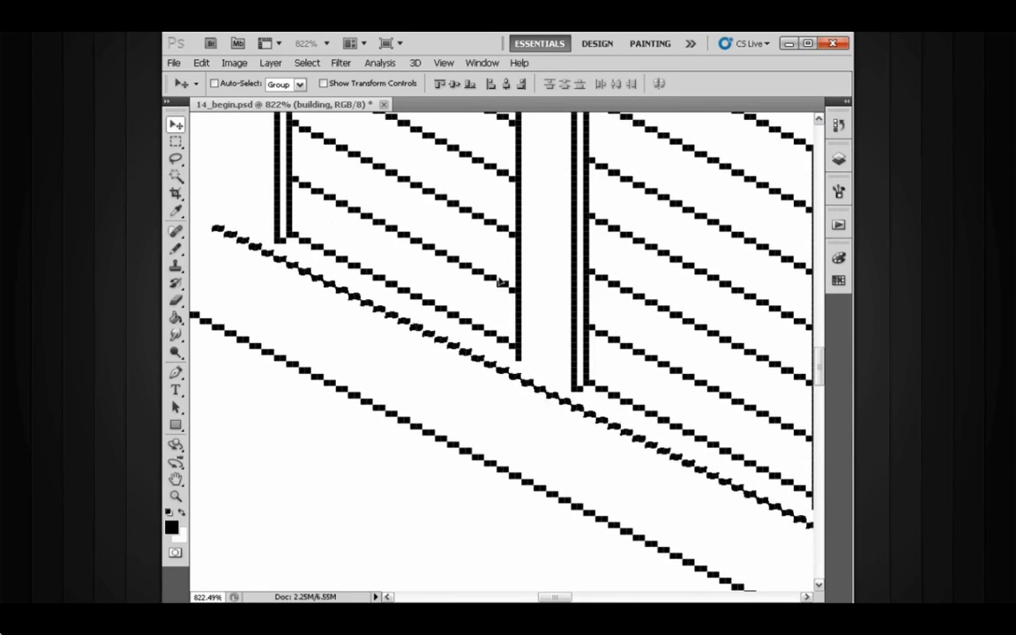
pyautogui.press('Up')
pyautogui.press('Up')
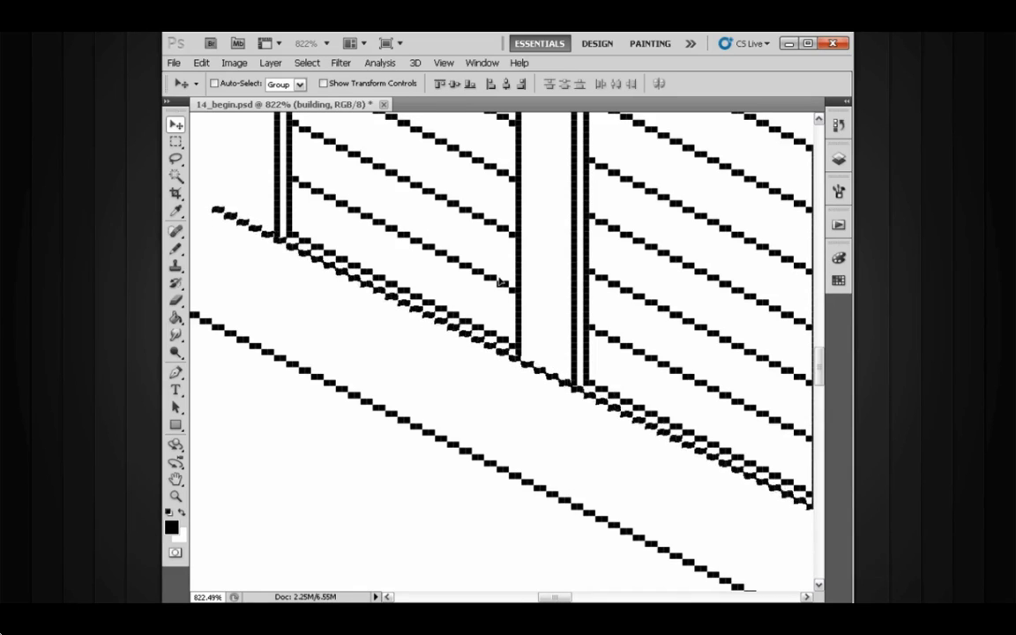
# Place an aligned copy of the line so it continues beneath the right window and slightly beyond its outer edge
pyautogui.moveTo(575, 406); pyautogui.dragTo(458, 383)
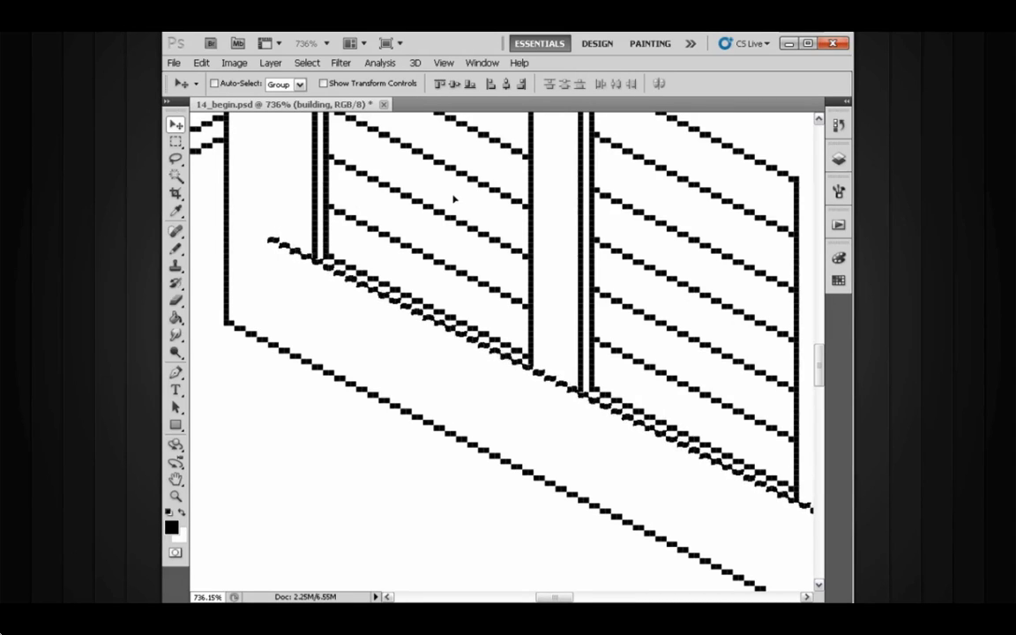
pyautogui.moveTo(681, 470); pyautogui.dragTo(525, 392)
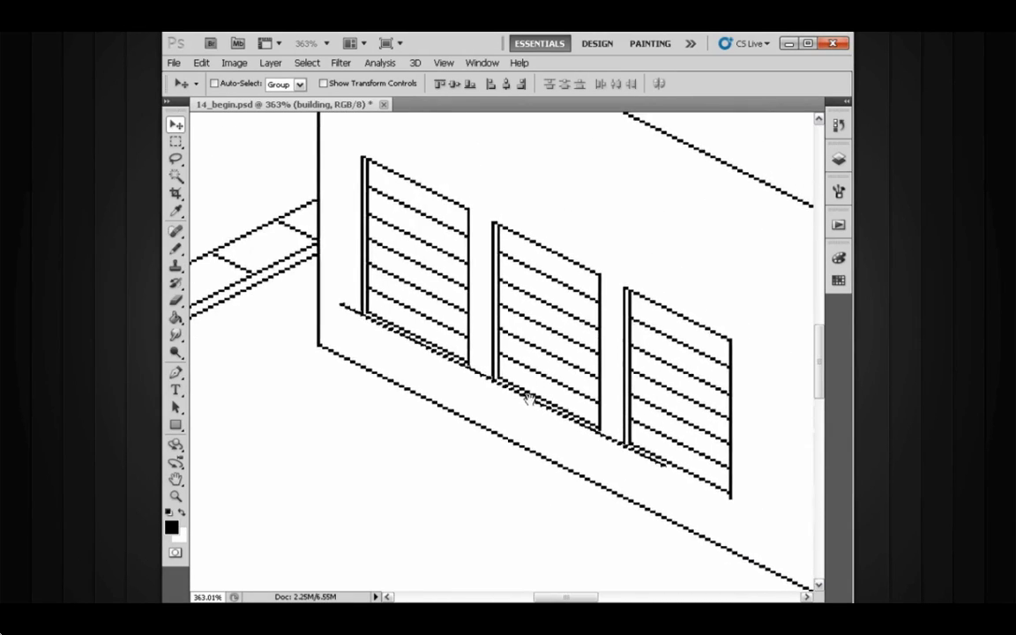
pyautogui.moveTo(435, 367); pyautogui.dragTo(469, 381)
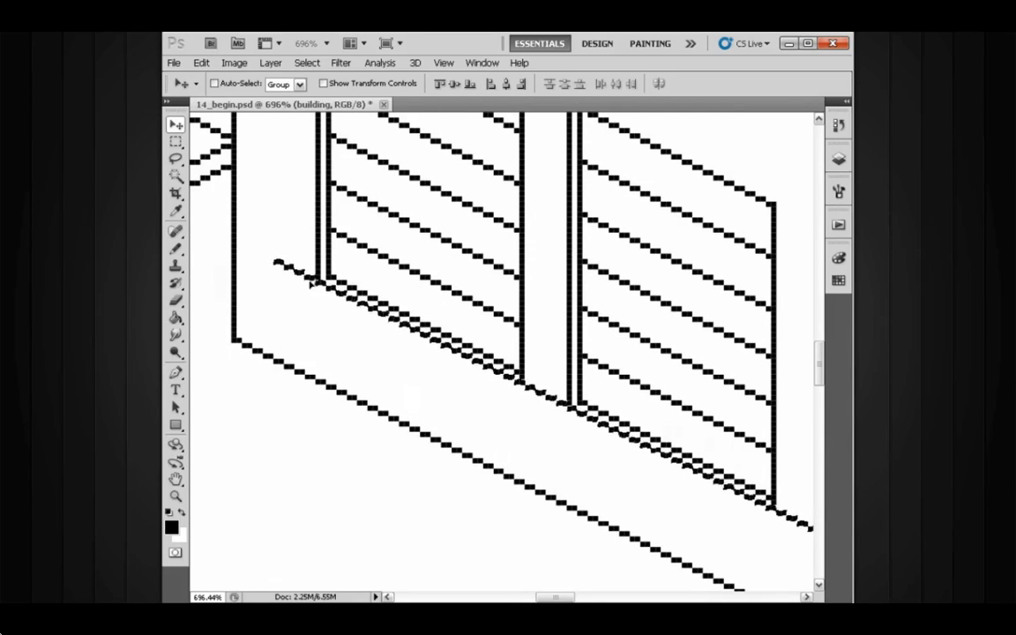
pyautogui.moveTo(615, 438); pyautogui.dragTo(420, 385)
pyautogui.moveTo(536, 419)
pyautogui.mouseDown()
pyautogui.moveTo(480, 374)
pyautogui.moveTo(453, 388)
pyautogui.moveTo(551, 453)
pyautogui.moveTo(591, 464)
pyautogui.moveTo(577, 330)
pyautogui.mouseUp()
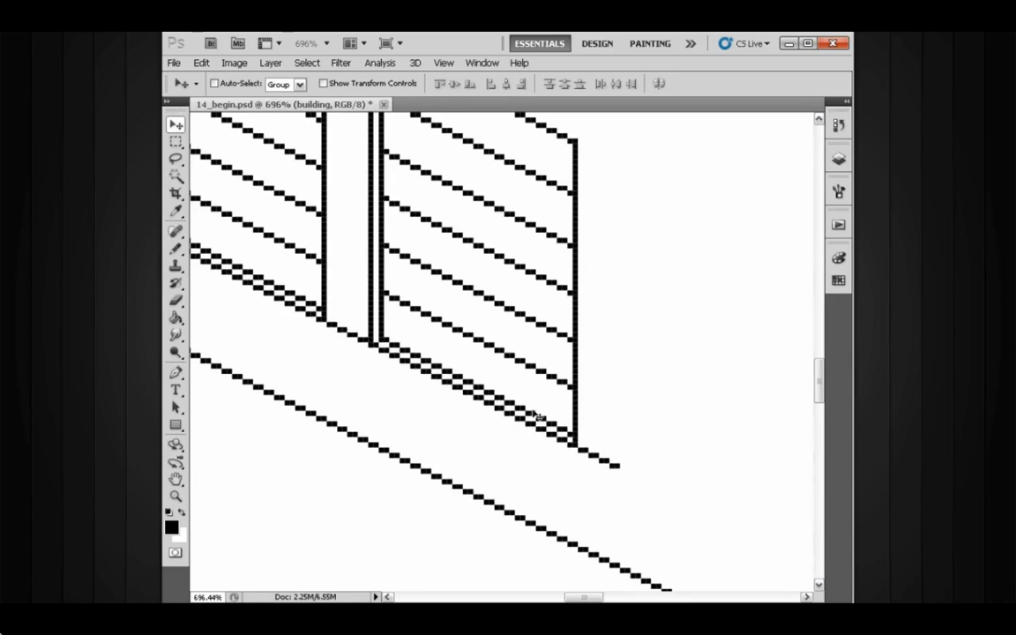
pyautogui.moveTo(544, 413); pyautogui.dragTo(635, 402)
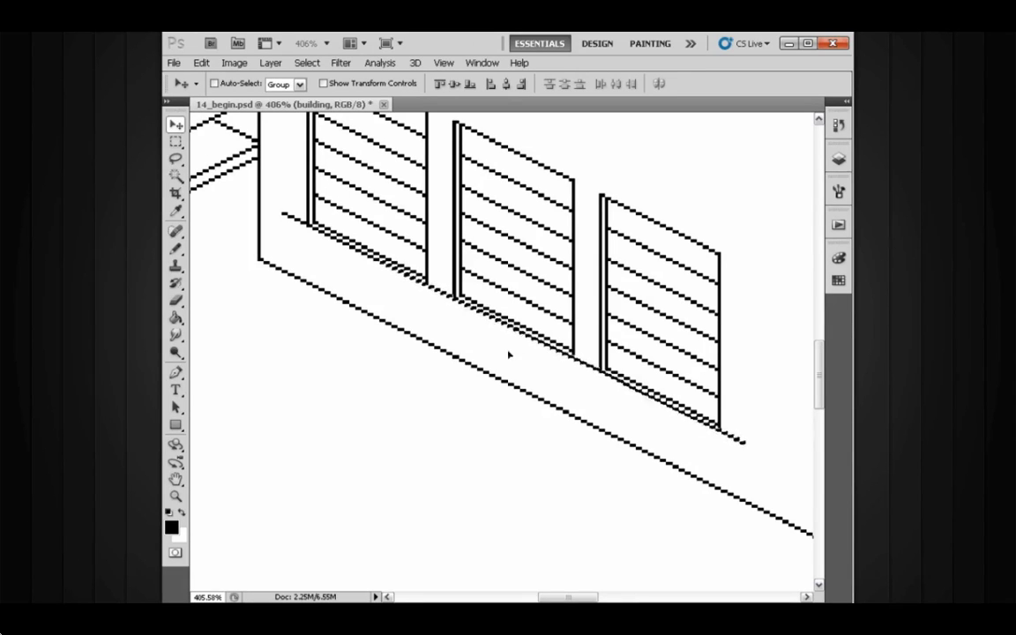
# Add the line's left part to the selection, place a copy of the full line in the blank area below the wall, and deselect
pyautogui.moveTo(367, 288); pyautogui.dragTo(445, 345)
pyautogui.moveTo(394, 303); pyautogui.dragTo(476, 346)
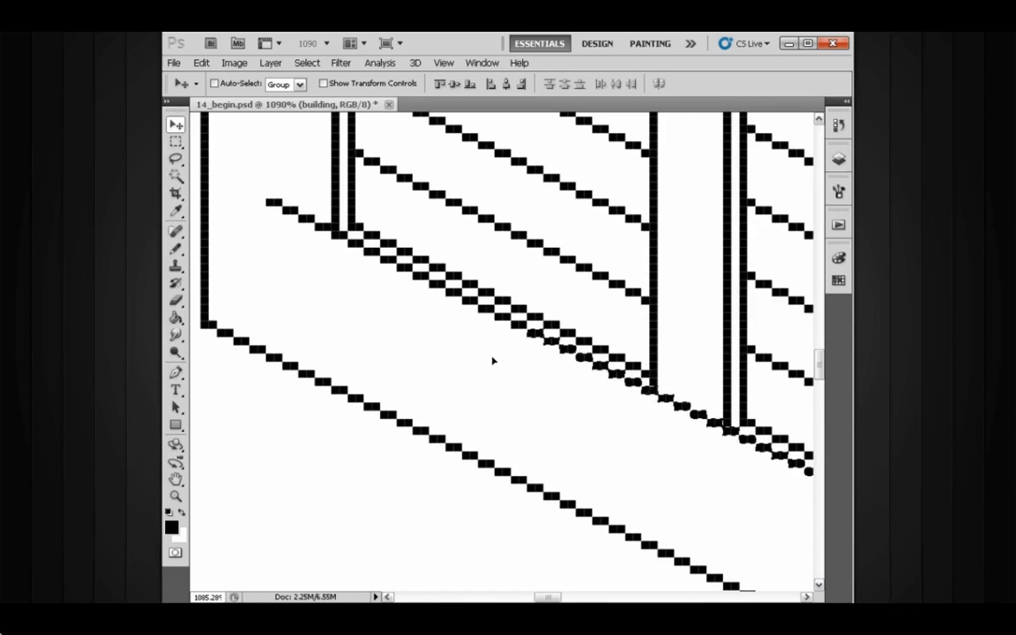
pyautogui.press('l')
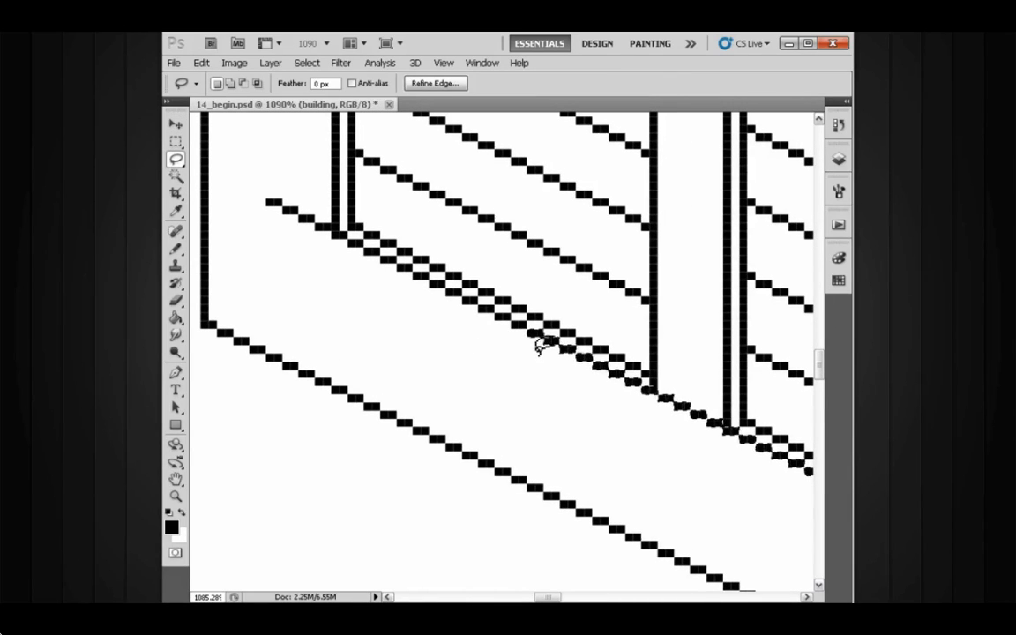
pyautogui.moveTo(526, 332)
pyautogui.mouseDown()
pyautogui.moveTo(509, 312)
pyautogui.moveTo(388, 245)
pyautogui.moveTo(336, 229)
pyautogui.moveTo(291, 190)
pyautogui.moveTo(253, 204)
pyautogui.moveTo(290, 242)
pyautogui.moveTo(523, 344)
pyautogui.mouseUp()
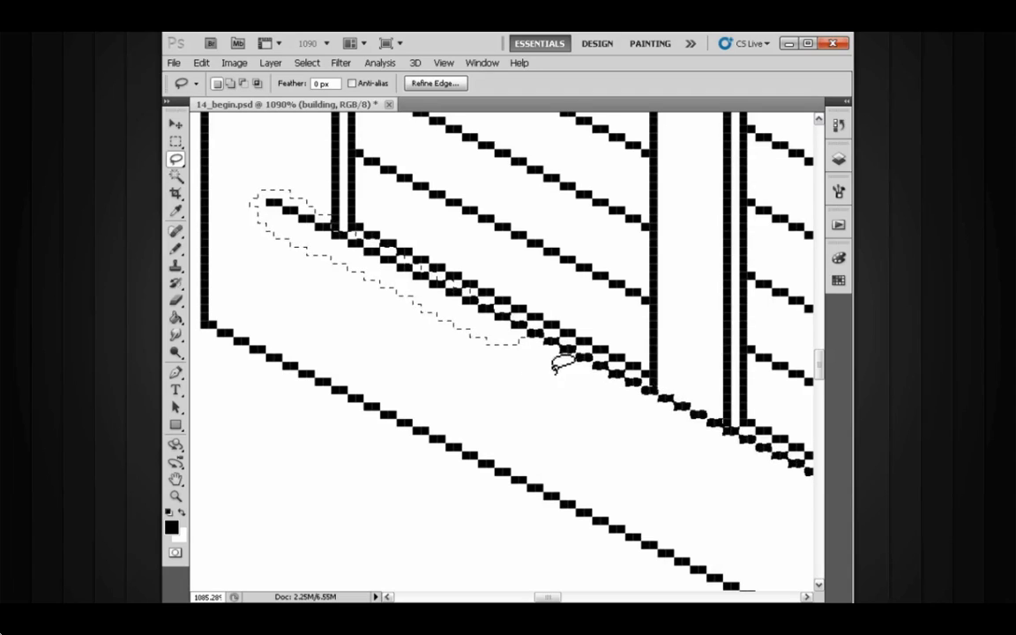
pyautogui.press('v')
pyautogui.hotkey('ctrl', 'd')
pyautogui.keyDown('alt'); pyautogui.click(592, 382); pyautogui.keyUp('alt')
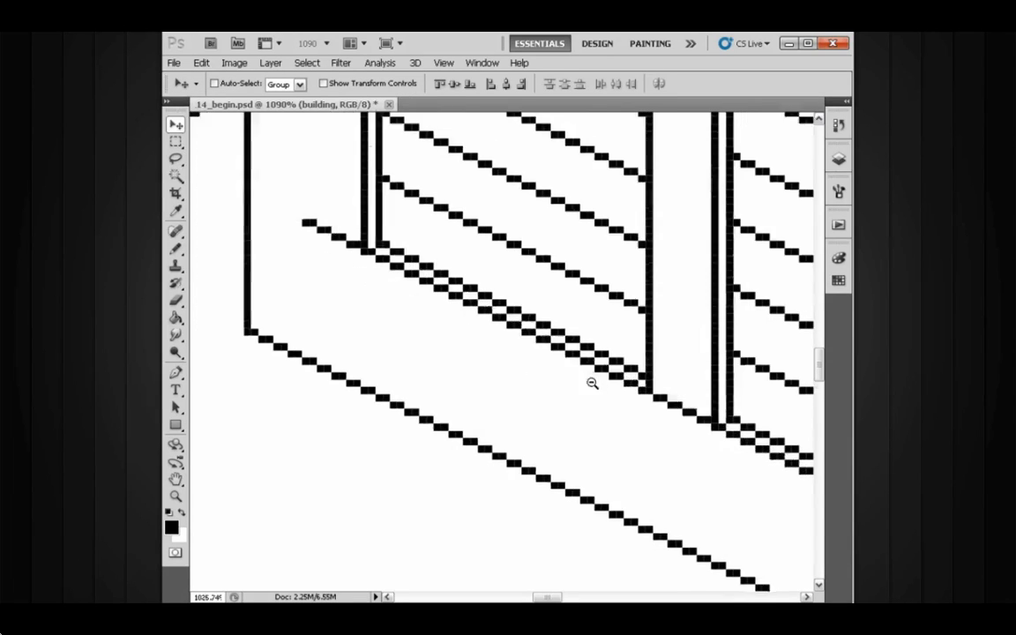
pyautogui.moveTo(592, 391); pyautogui.dragTo(492, 278)
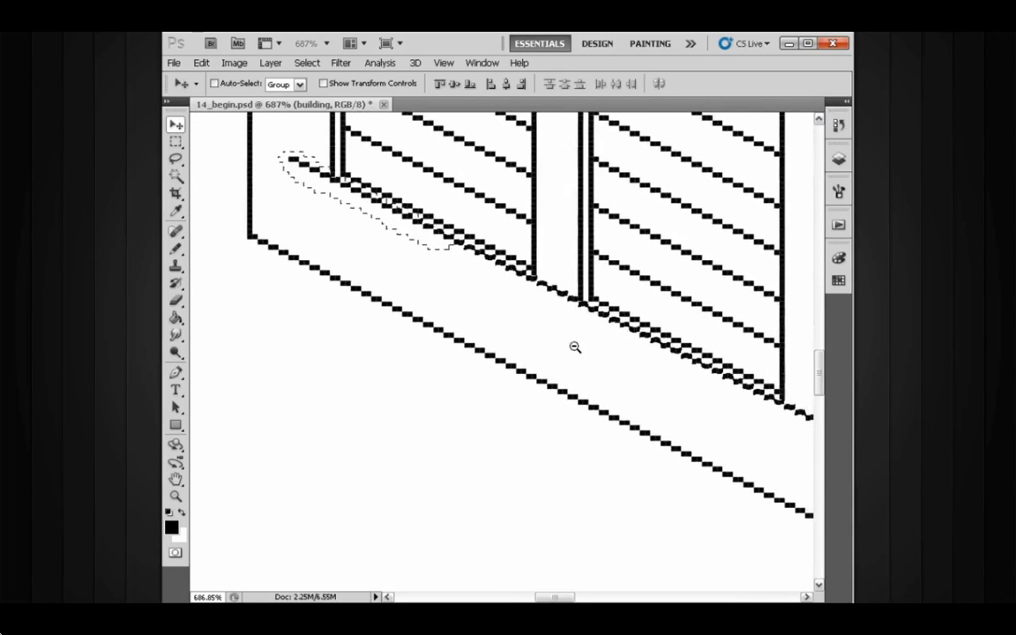
pyautogui.keyDown('alt'); pyautogui.click(574, 347); pyautogui.keyUp('alt')
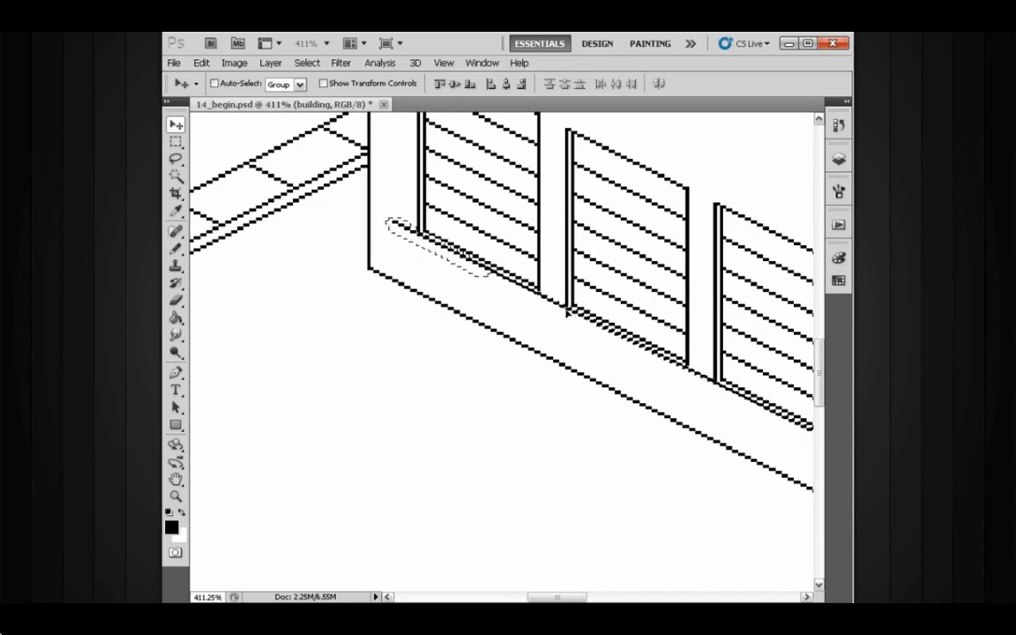
pyautogui.moveTo(567, 310); pyautogui.dragTo(448, 402)
pyautogui.moveTo(521, 374)
pyautogui.mouseDown()
pyautogui.moveTo(499, 373)
pyautogui.moveTo(494, 338)
pyautogui.moveTo(465, 331)
pyautogui.moveTo(526, 356)
pyautogui.mouseUp()
pyautogui.hotkey('ctrl', 'd')
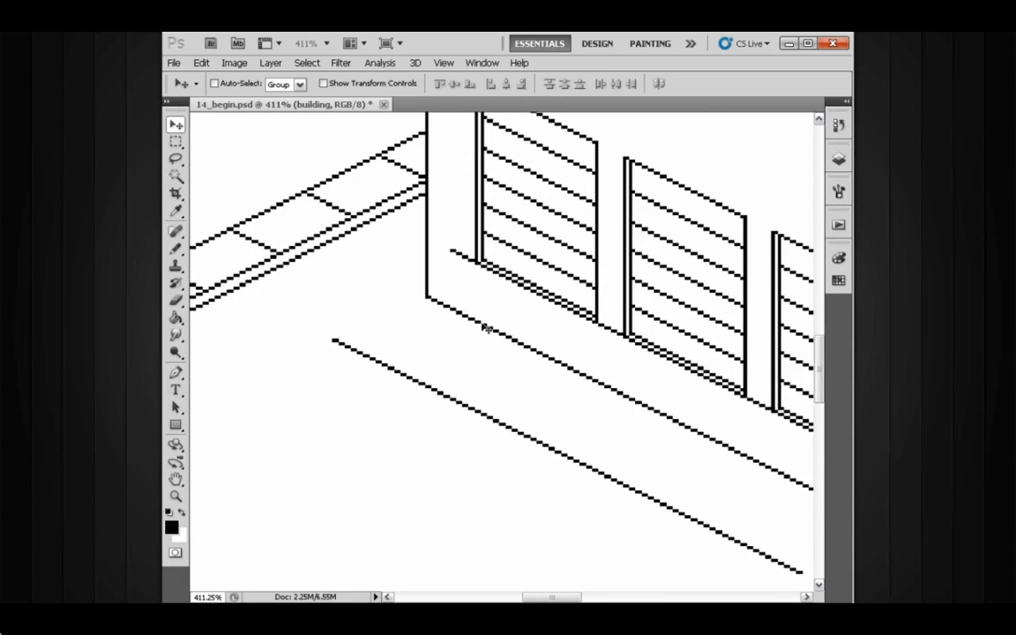
# With the Pencil's One Pixel brush, draw a short isometric line from the left end of the window base line to the building's corner edge
pyautogui.press('b')
pyautogui.moveTo(434, 247); pyautogui.dragTo(496, 278)
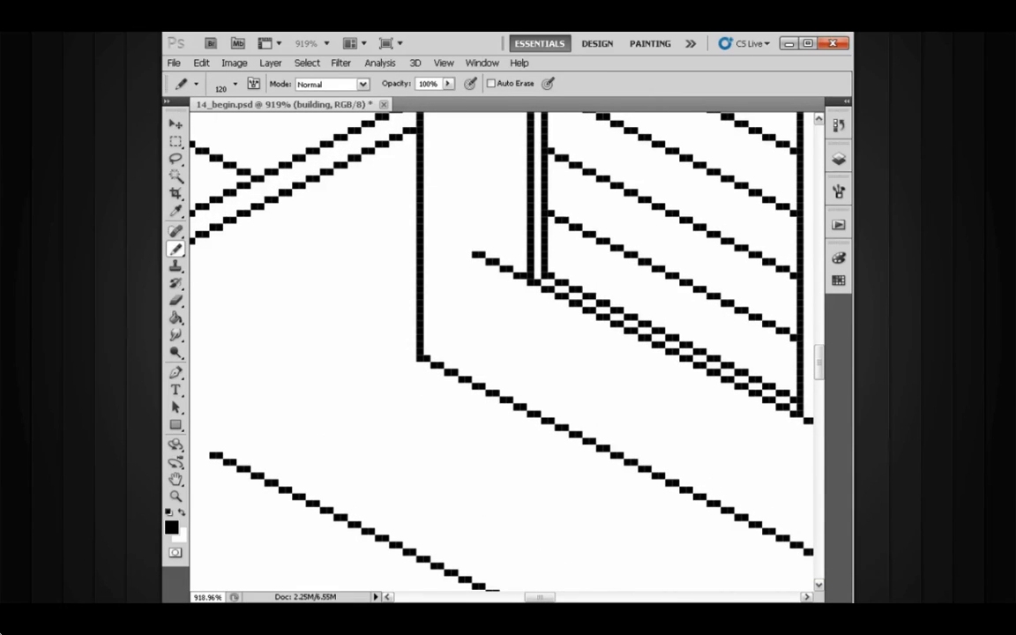
pyautogui.rightClick(483, 284)
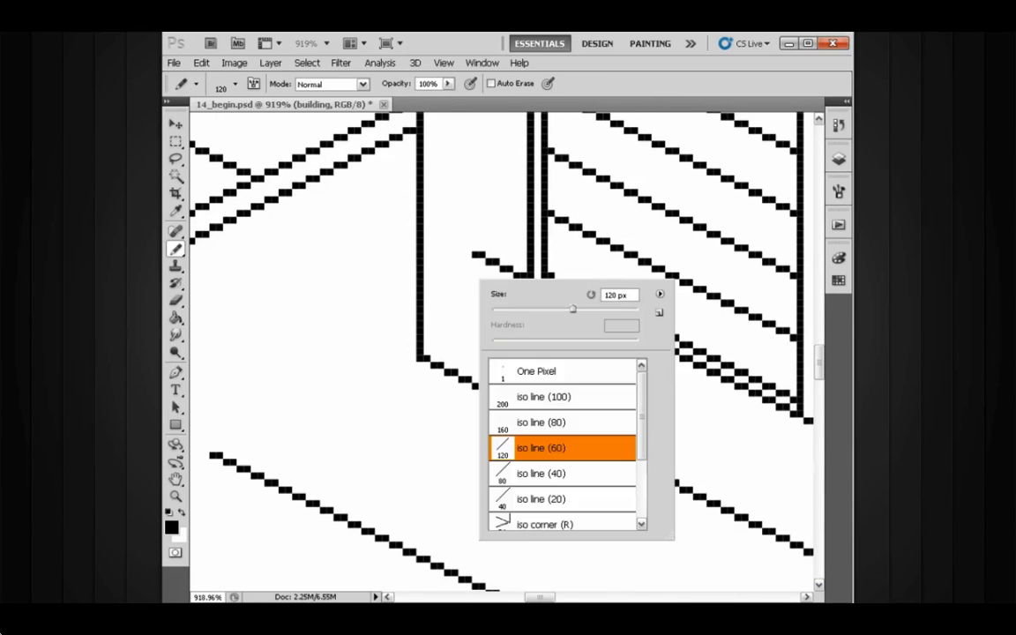
pyautogui.click(538, 380)
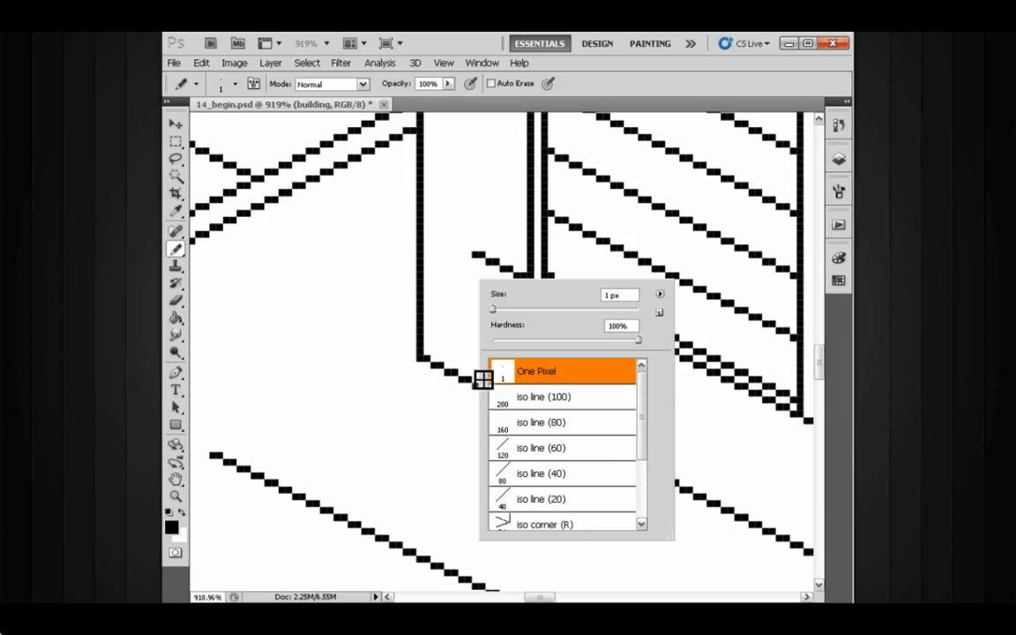
pyautogui.click(422, 400)
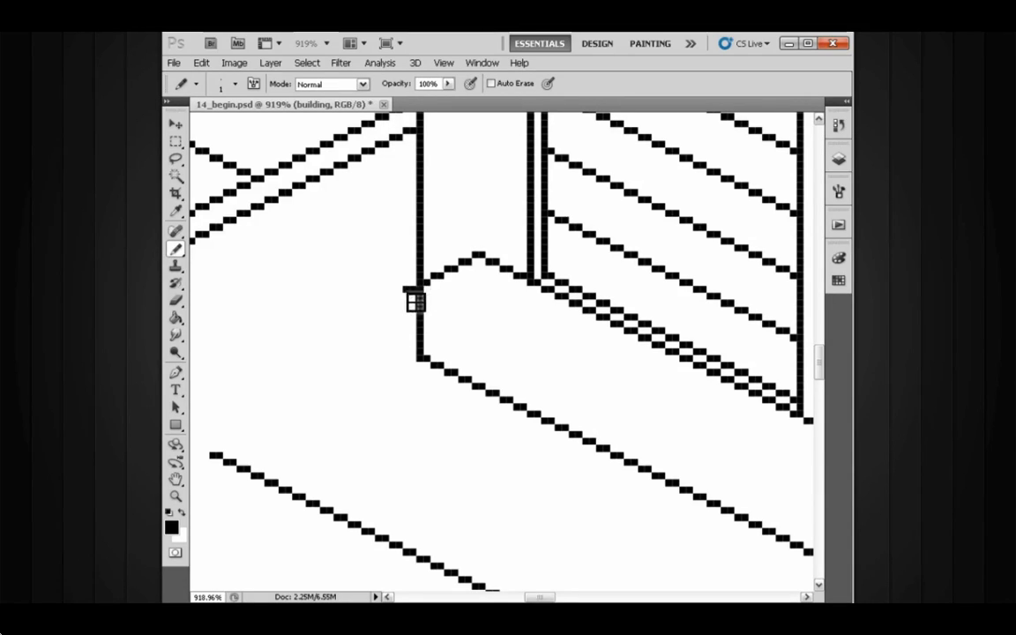
pyautogui.moveTo(407, 291); pyautogui.dragTo(450, 303)
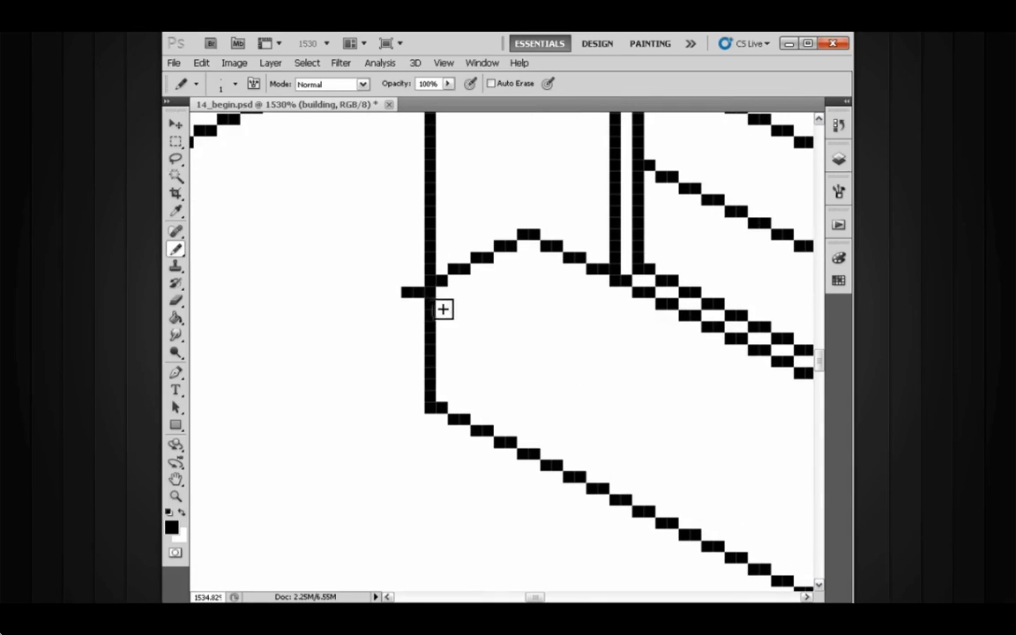
pyautogui.hotkey('ctrl', 'z')
# Extend the short isometric line outward past the building's corner edge in two-pixel segments
pyautogui.click(418, 294)
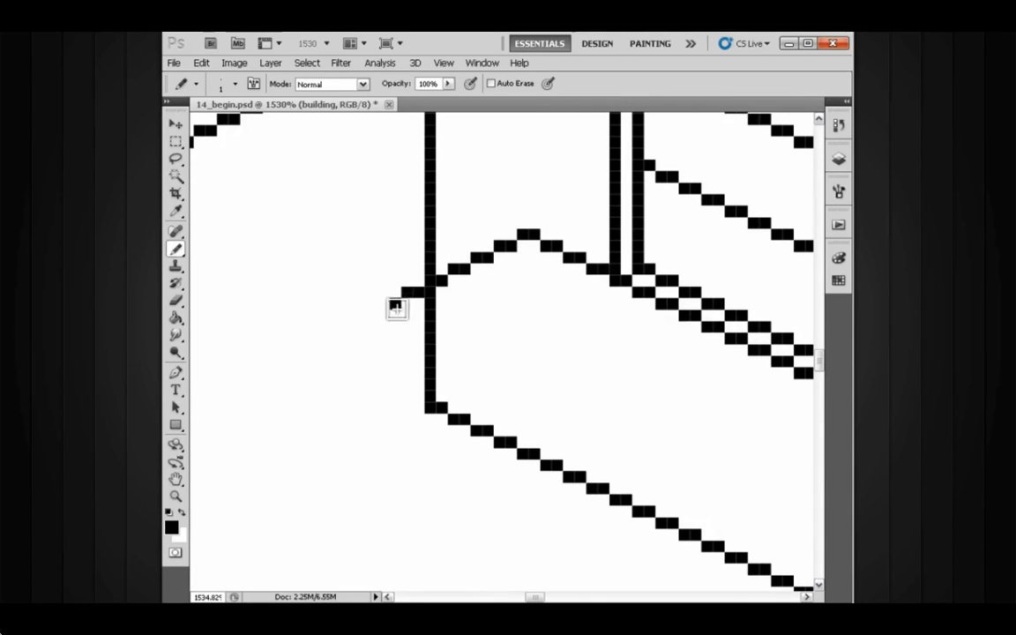
pyautogui.click(386, 311)
pyautogui.click(364, 317)
pyautogui.moveTo(401, 334)
pyautogui.mouseDown()
pyautogui.moveTo(380, 339)
pyautogui.moveTo(390, 341)
pyautogui.moveTo(374, 322)
pyautogui.mouseUp()
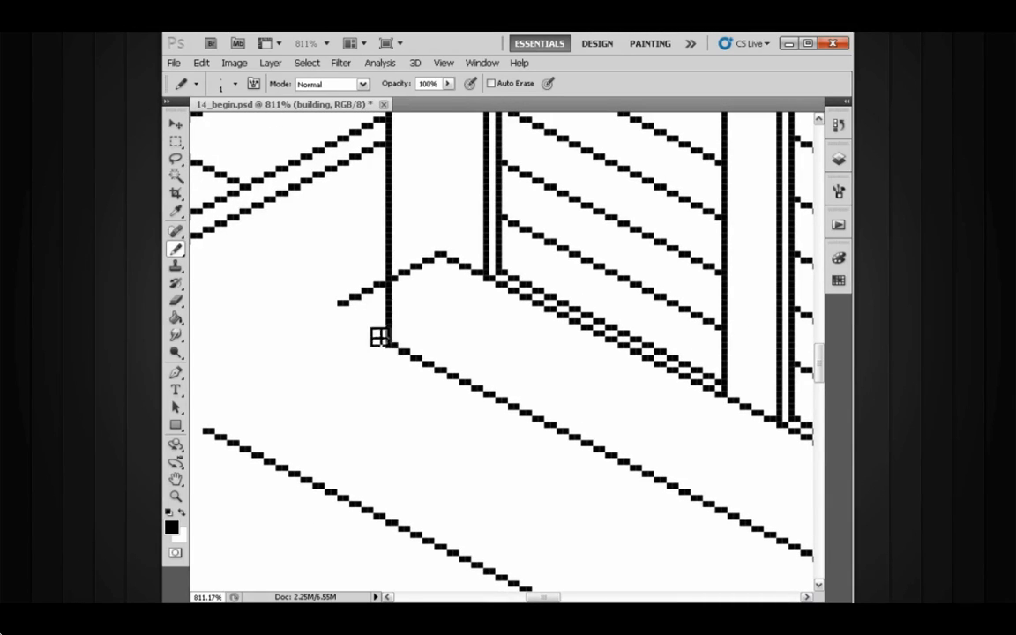
pyautogui.moveTo(440, 365); pyautogui.dragTo(381, 336)
pyautogui.moveTo(445, 345)
pyautogui.mouseDown()
pyautogui.moveTo(355, 294)
pyautogui.moveTo(341, 299)
pyautogui.mouseUp()
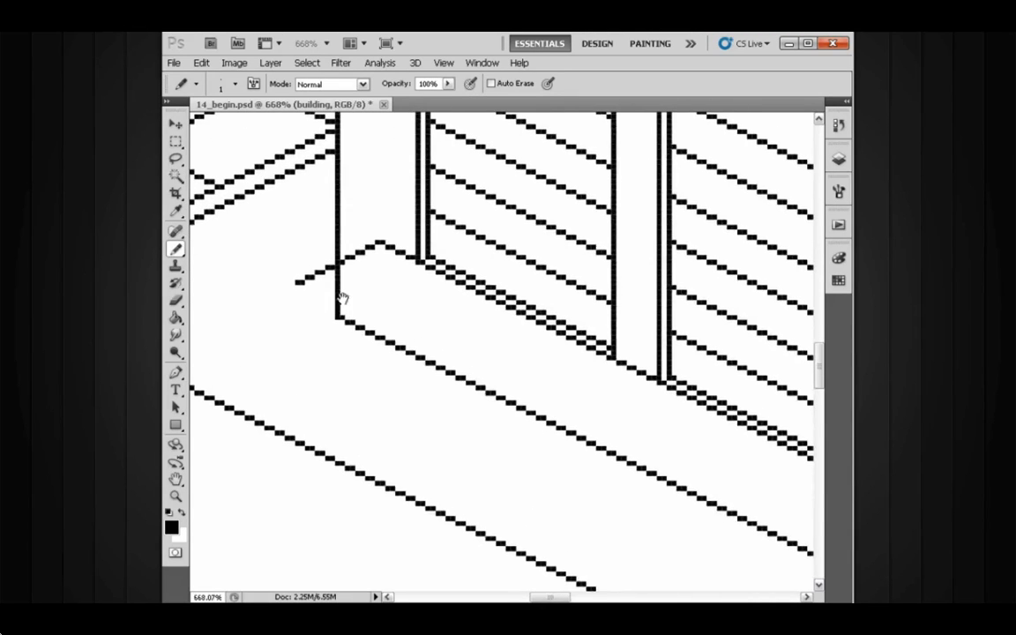
pyautogui.click(285, 288)
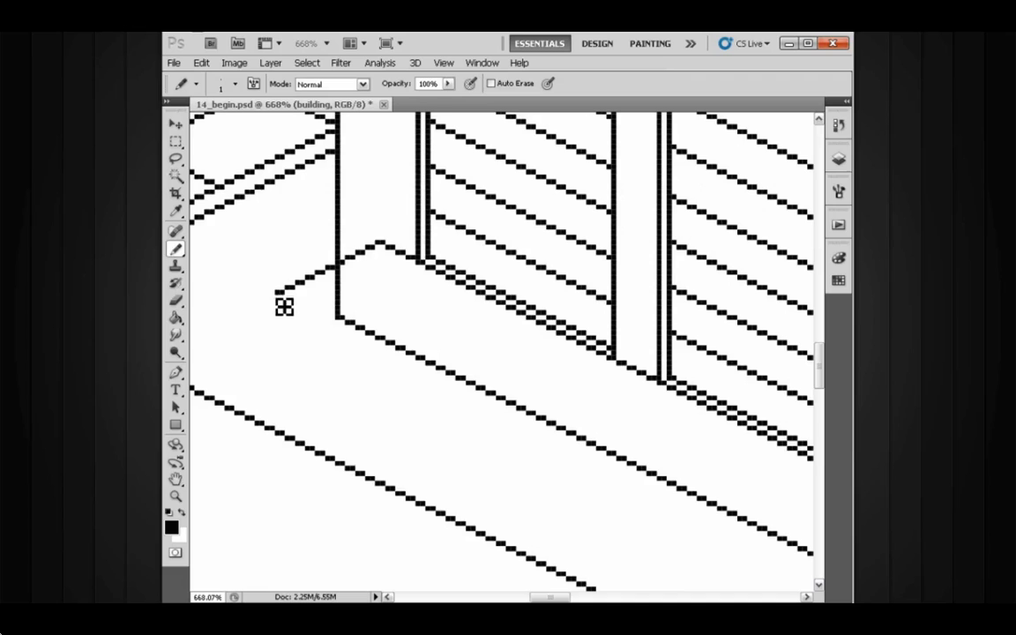
pyautogui.moveTo(335, 321); pyautogui.dragTo(338, 275)
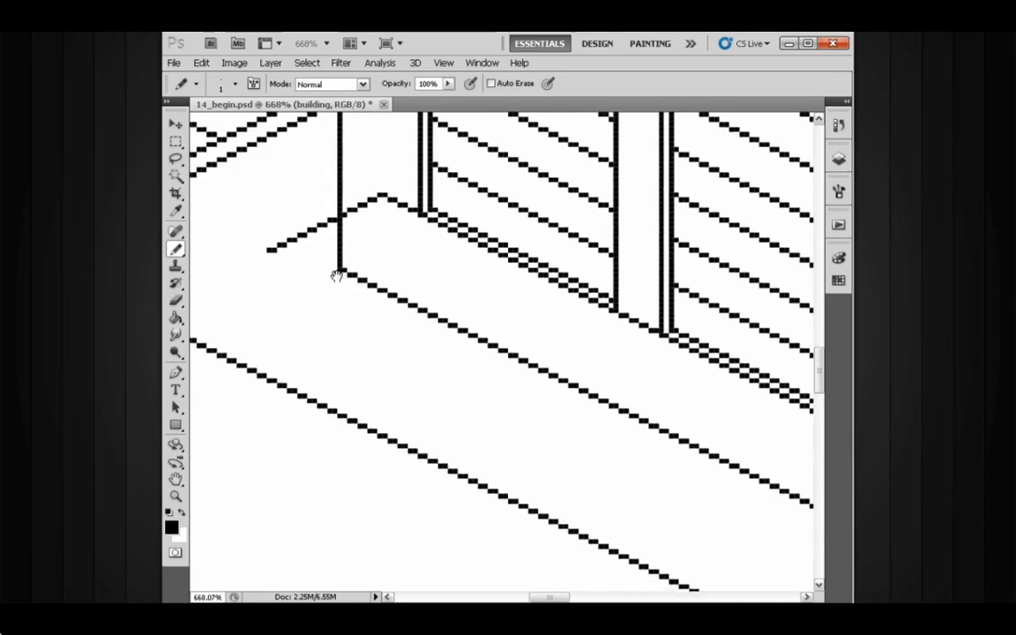
pyautogui.moveTo(382, 305); pyautogui.dragTo(355, 306)
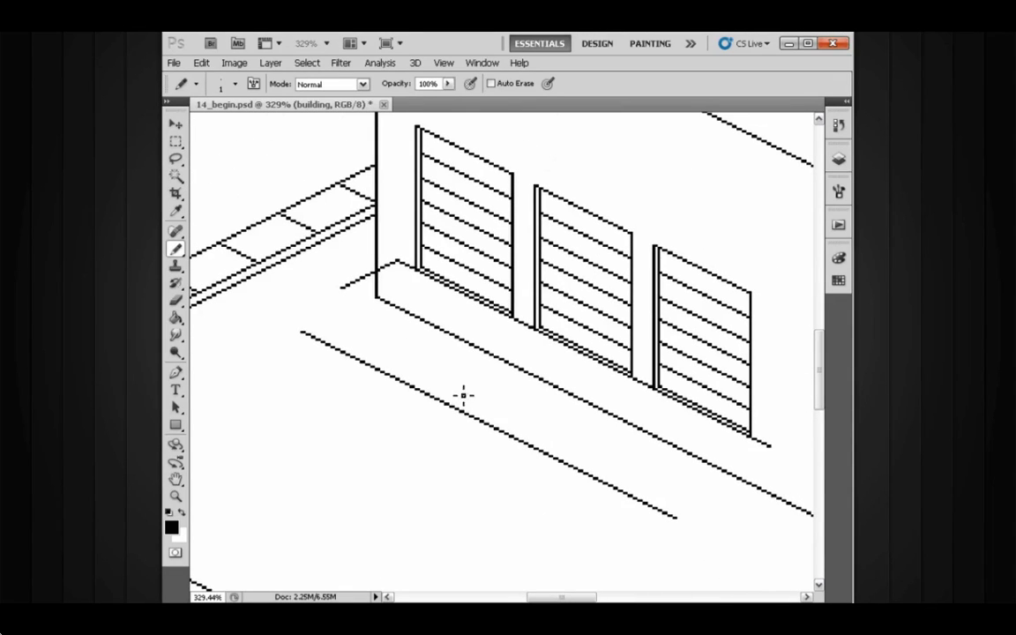
# Lasso the long copied line and move it so its left end joins the outer end of the short isometric line
pyautogui.press('l')
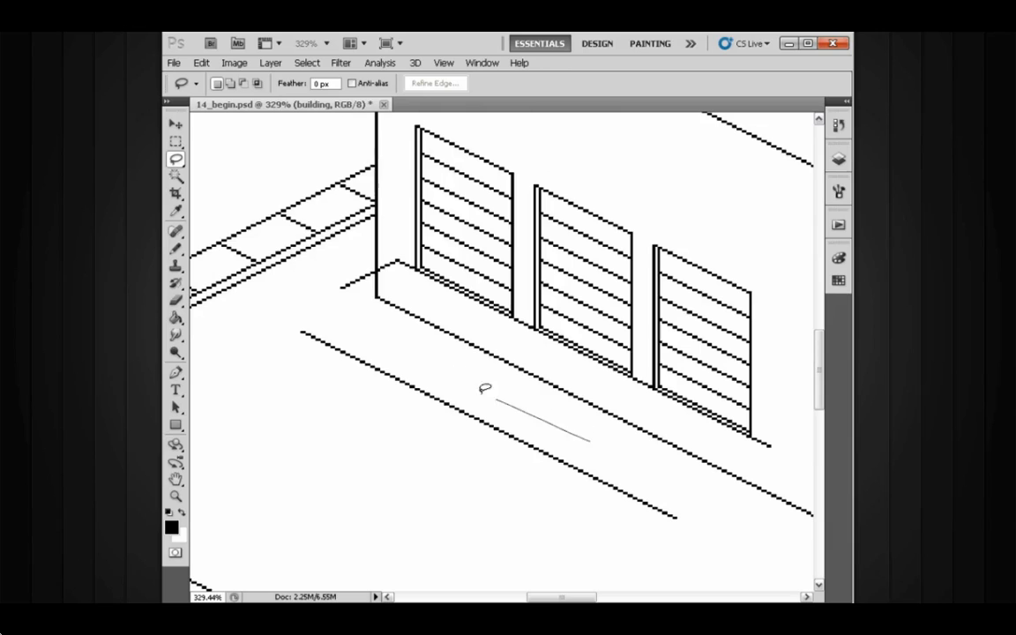
pyautogui.moveTo(484, 389)
pyautogui.mouseDown()
pyautogui.moveTo(341, 322)
pyautogui.moveTo(300, 348)
pyautogui.mouseUp()
pyautogui.moveTo(588, 490)
pyautogui.mouseDown()
pyautogui.moveTo(687, 493)
pyautogui.moveTo(608, 445)
pyautogui.mouseUp()
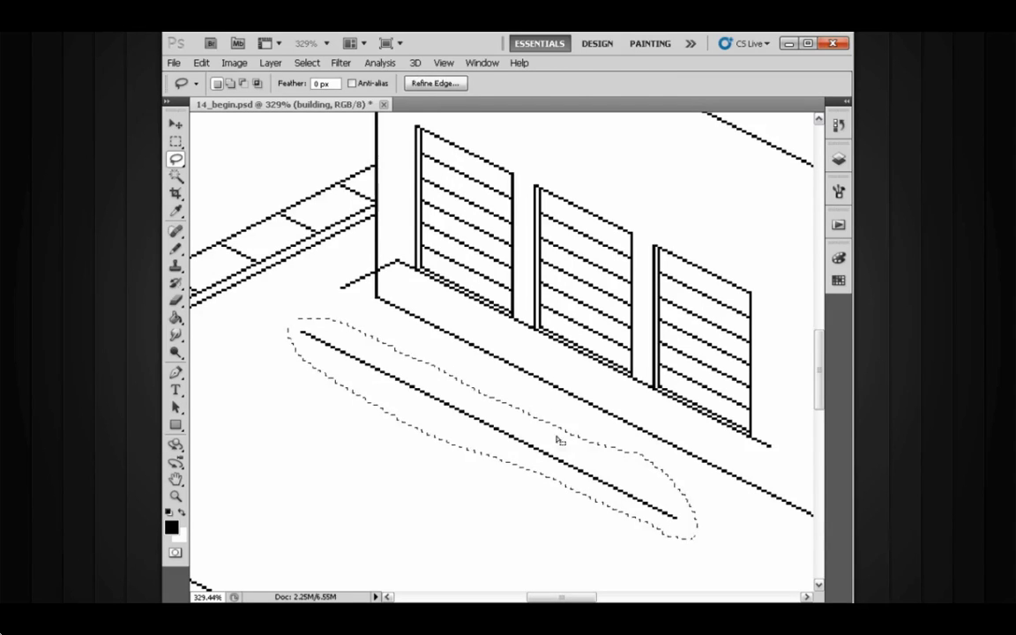
pyautogui.press('v')
pyautogui.moveTo(441, 405); pyautogui.dragTo(479, 365)
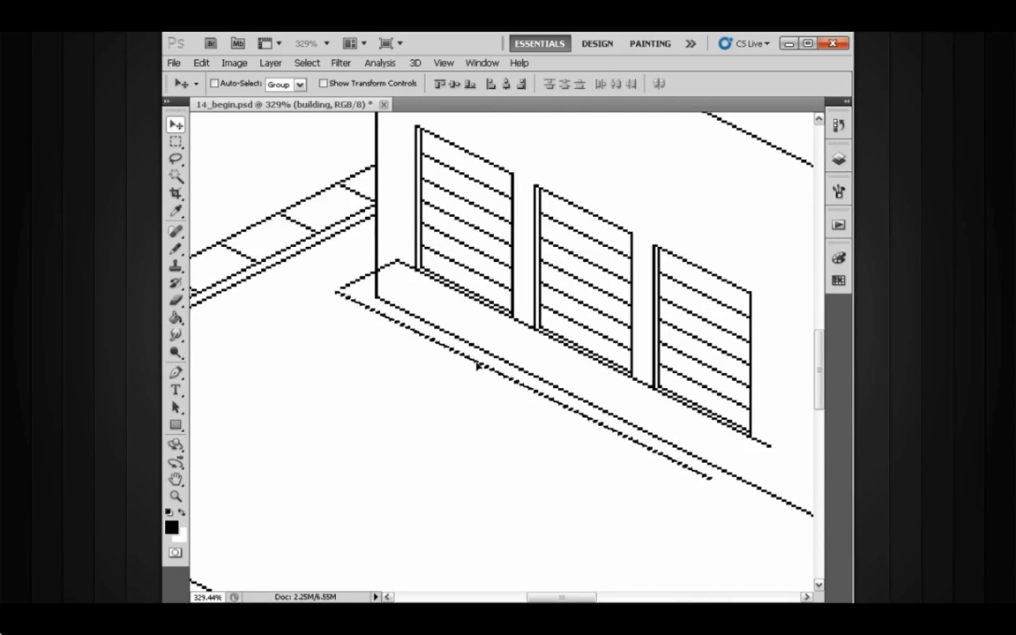
pyautogui.moveTo(374, 304); pyautogui.dragTo(419, 322)
pyautogui.moveTo(671, 367); pyautogui.dragTo(574, 345)
pyautogui.moveTo(538, 313)
pyautogui.mouseDown()
pyautogui.moveTo(608, 324)
pyautogui.moveTo(546, 320)
pyautogui.mouseUp()
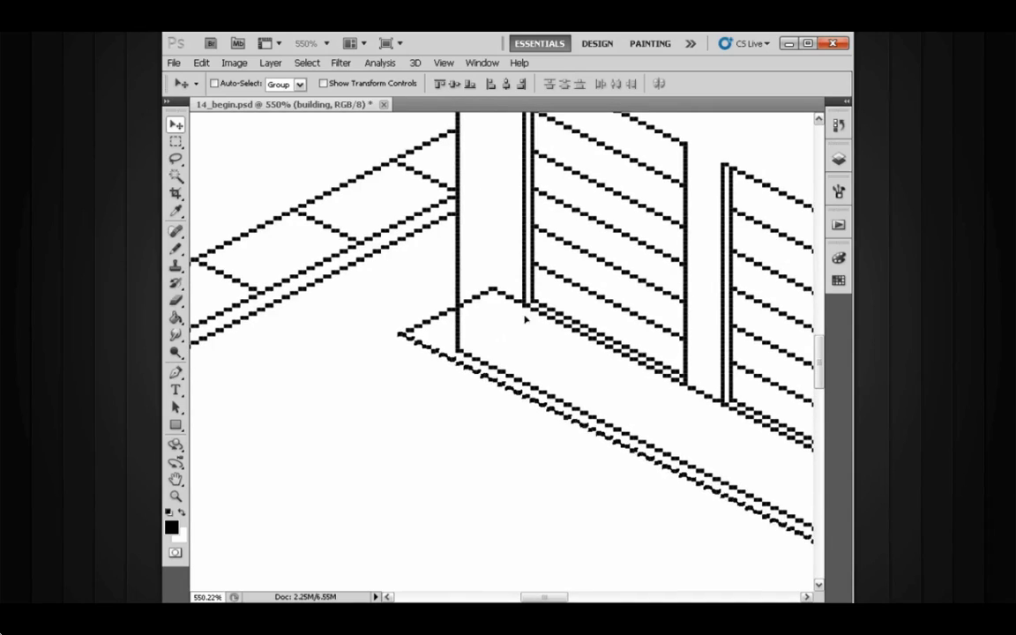
# Add the short isometric end line and the three windows with their base line to the lasso selection of the long front line
pyautogui.press('l')
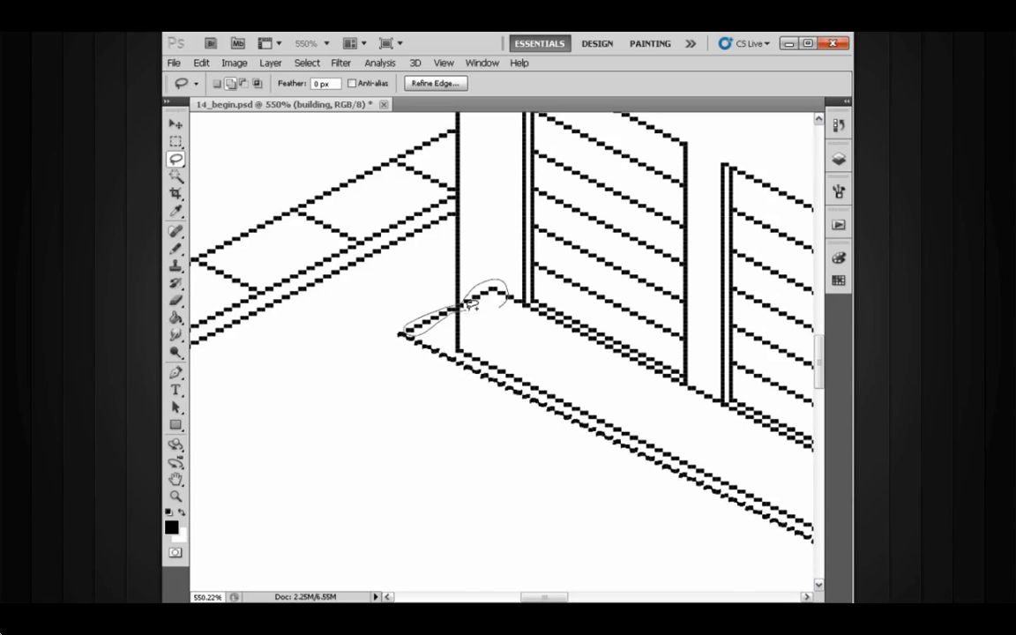
pyautogui.moveTo(495, 300); pyautogui.dragTo(490, 305)
pyautogui.moveTo(554, 353); pyautogui.dragTo(417, 306)
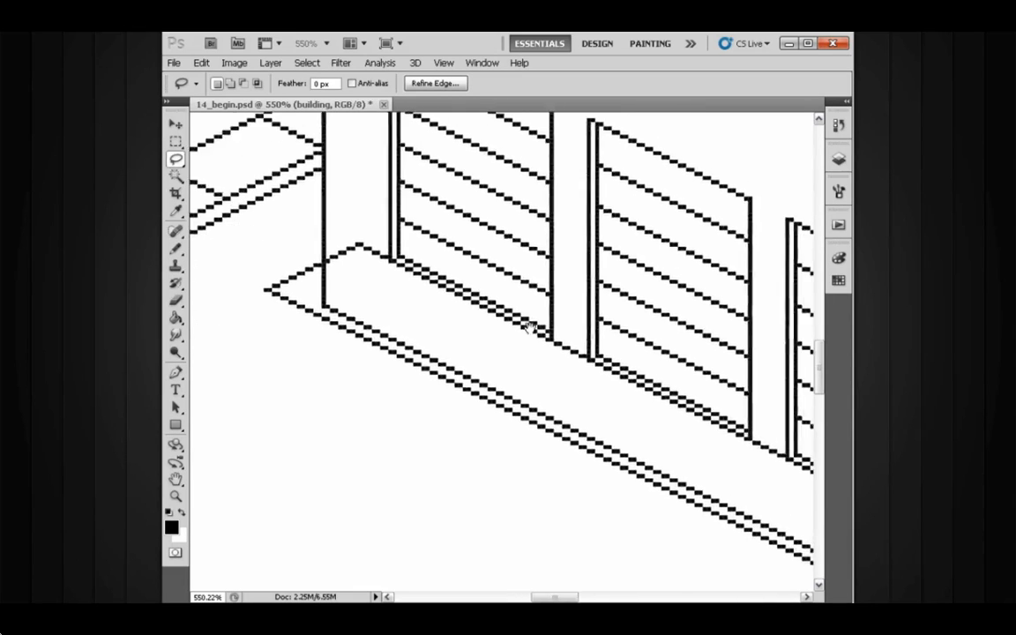
pyautogui.keyDown('alt'); pyautogui.click(529, 327); pyautogui.keyUp('alt')
pyautogui.moveTo(580, 342); pyautogui.dragTo(517, 327)
pyautogui.keyDown('alt'); pyautogui.click(543, 338); pyautogui.keyUp('alt')
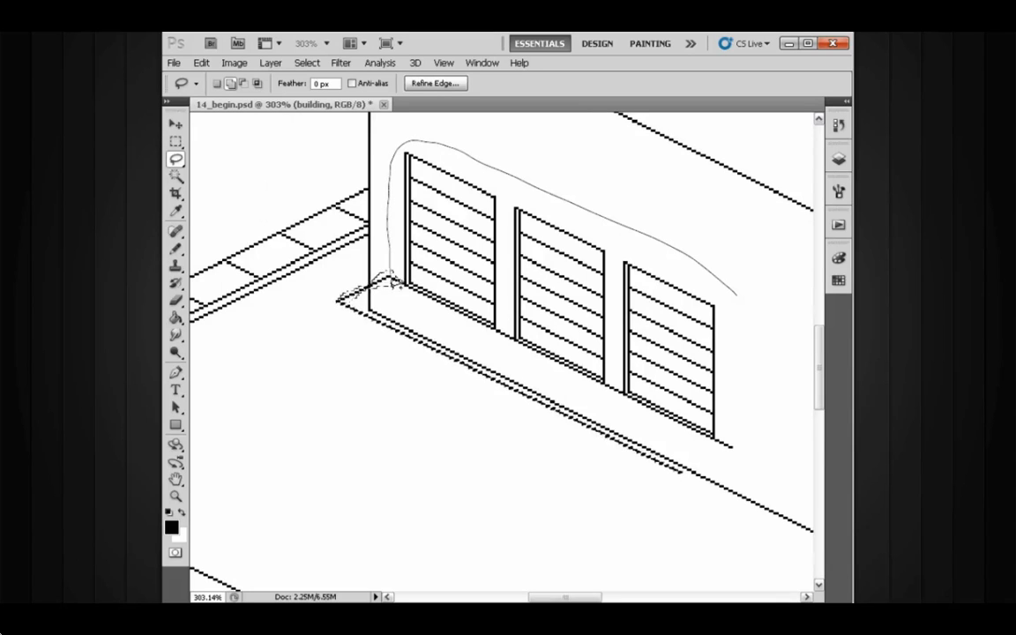
pyautogui.moveTo(746, 397); pyautogui.dragTo(746, 392)
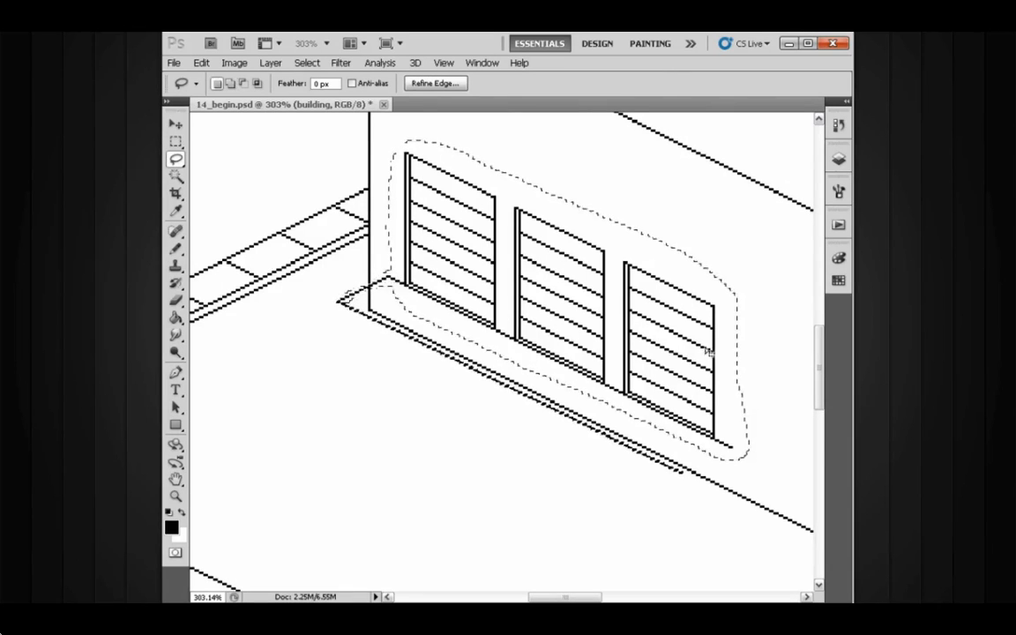
# Move the selected windows and projecting outline straight down until the short end line meets the bottom corner of the building's side wall
pyautogui.press('v')
pyautogui.keyDown('ctrl'); pyautogui.click(529, 335); pyautogui.keyUp('ctrl')
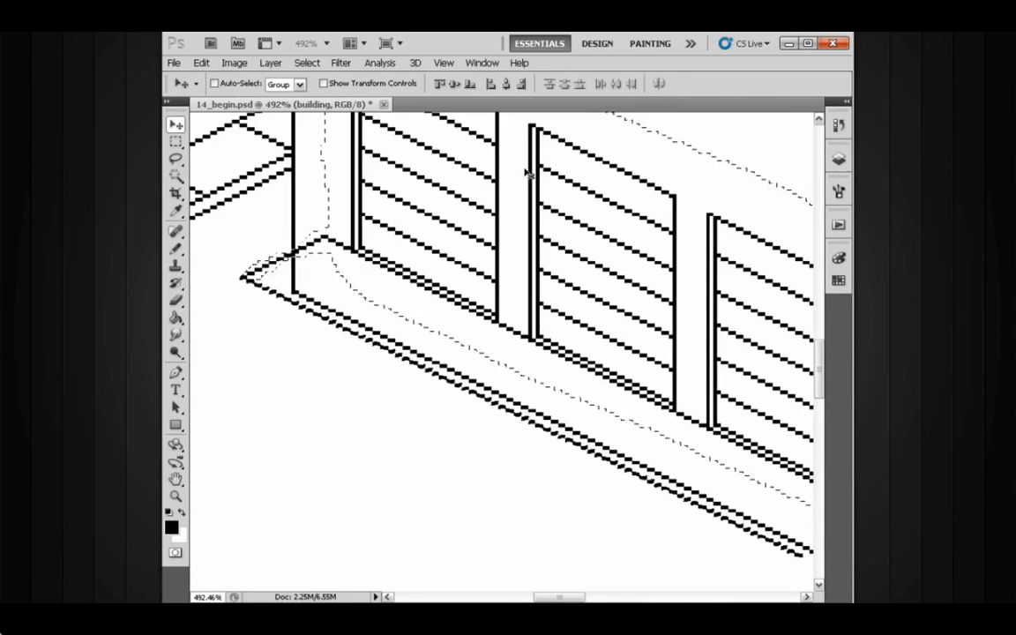
pyautogui.press('Down')
pyautogui.press('Down')
pyautogui.press('Down')
pyautogui.press('Down')
pyautogui.press('Down')
pyautogui.press('Down')
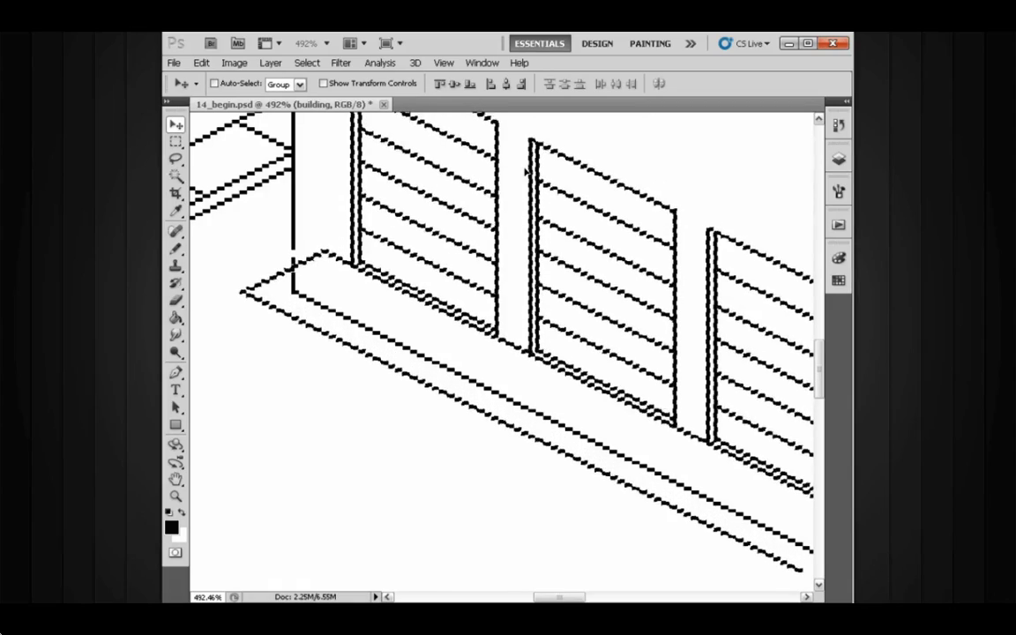
pyautogui.press('Down')
pyautogui.press('Down')
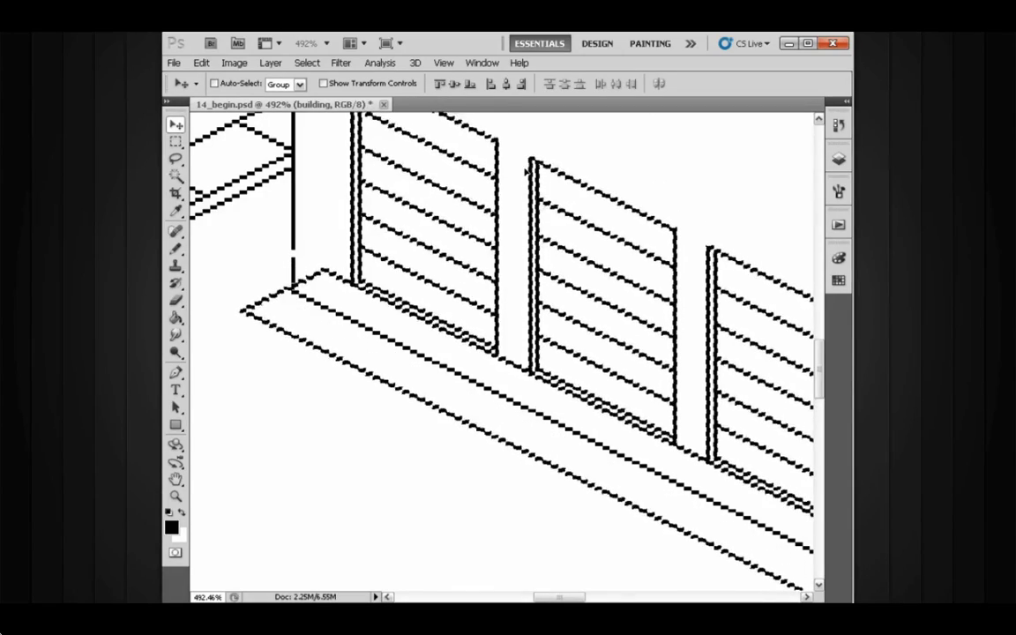
# Deselect and fill the gap in the building's vertical corner edge above the projecting outline with the Pencil
pyautogui.moveTo(635, 396); pyautogui.dragTo(565, 366)
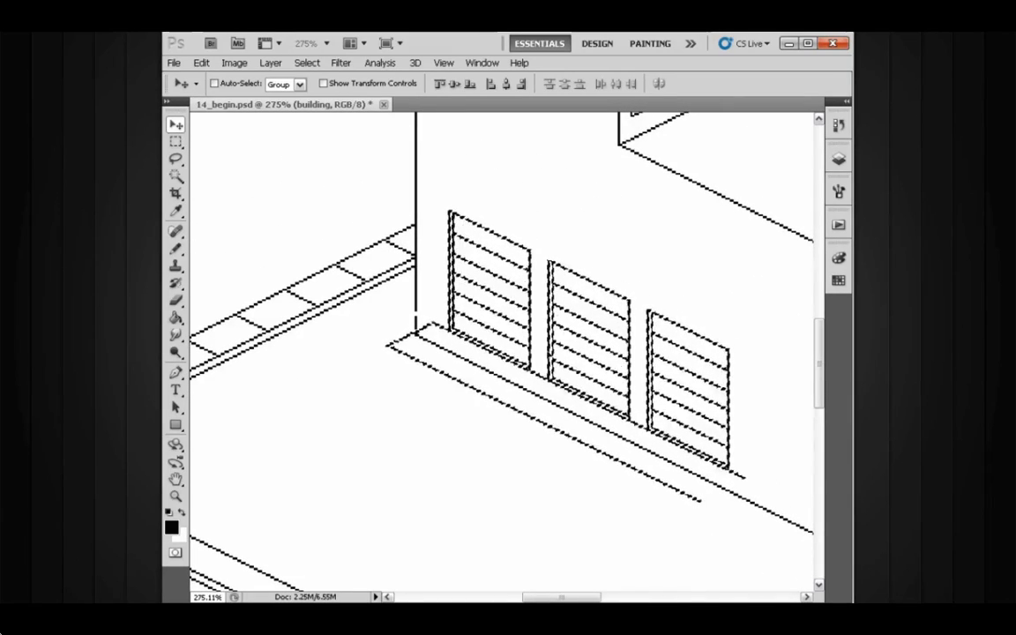
pyautogui.moveTo(461, 325); pyautogui.dragTo(470, 331)
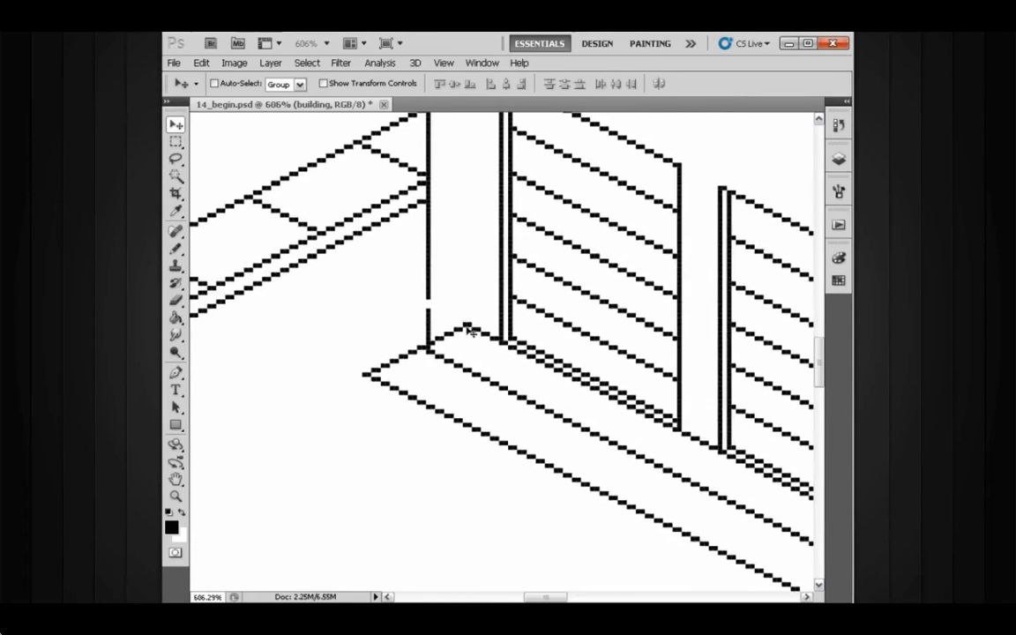
pyautogui.press('b')
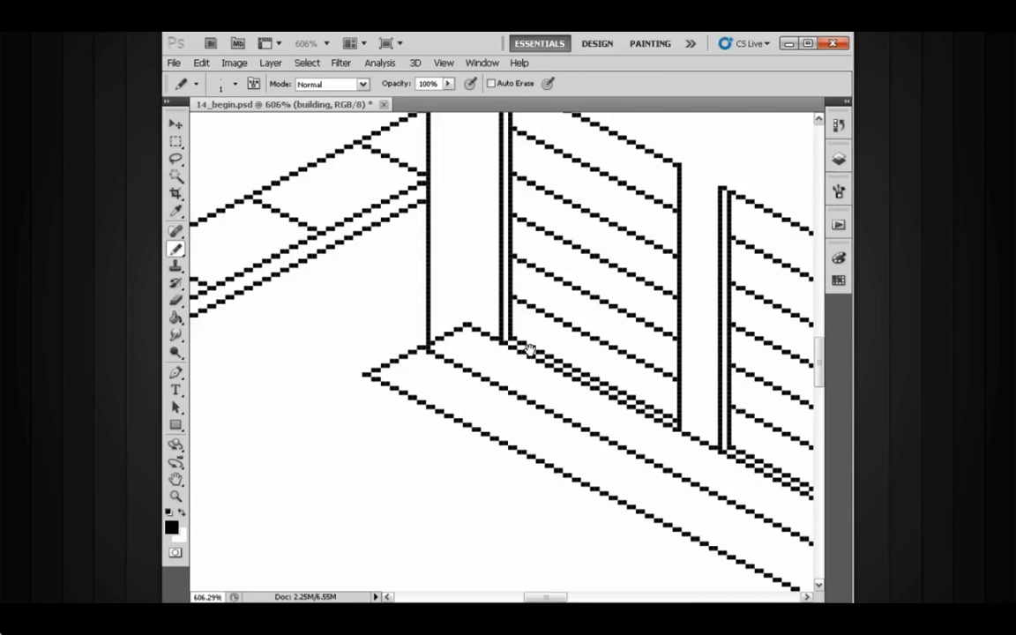
# Draw an isometric line in two-pixel segments from the right end of the window base line across the wall's bottom edge, closing the outline with the front line
pyautogui.moveTo(588, 398); pyautogui.dragTo(382, 249)
pyautogui.moveTo(656, 396)
pyautogui.mouseDown()
pyautogui.moveTo(537, 333)
pyautogui.moveTo(692, 404)
pyautogui.mouseUp()
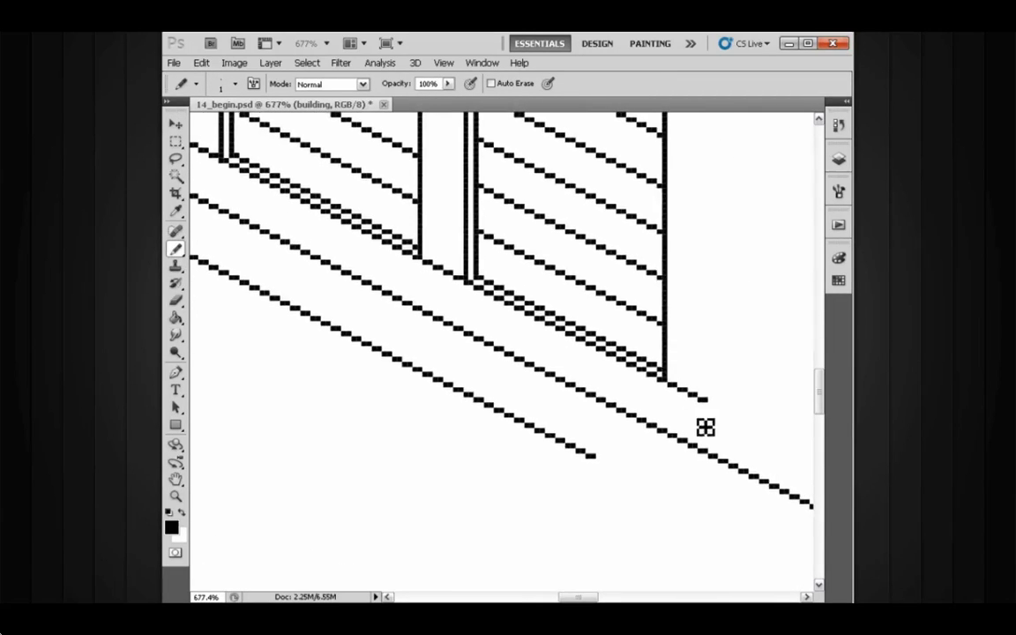
pyautogui.click(693, 404)
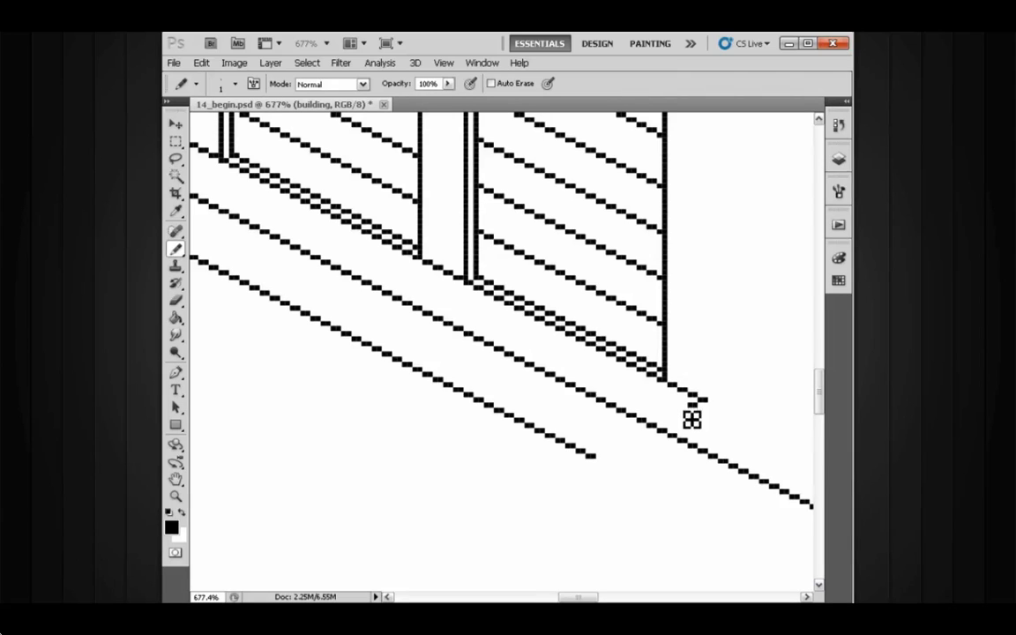
pyautogui.click(663, 422)
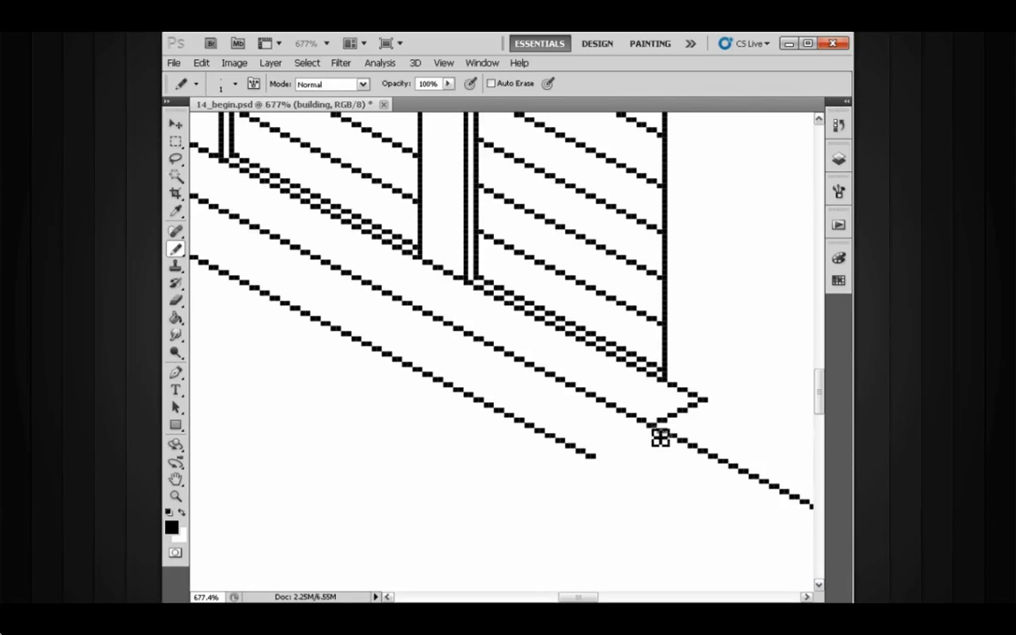
pyautogui.moveTo(657, 434)
pyautogui.mouseDown()
pyautogui.moveTo(625, 451)
pyautogui.moveTo(599, 427)
pyautogui.moveTo(605, 412)
pyautogui.moveTo(597, 422)
pyautogui.moveTo(652, 424)
pyautogui.mouseUp()
pyautogui.scroll(-3, 608, 459)
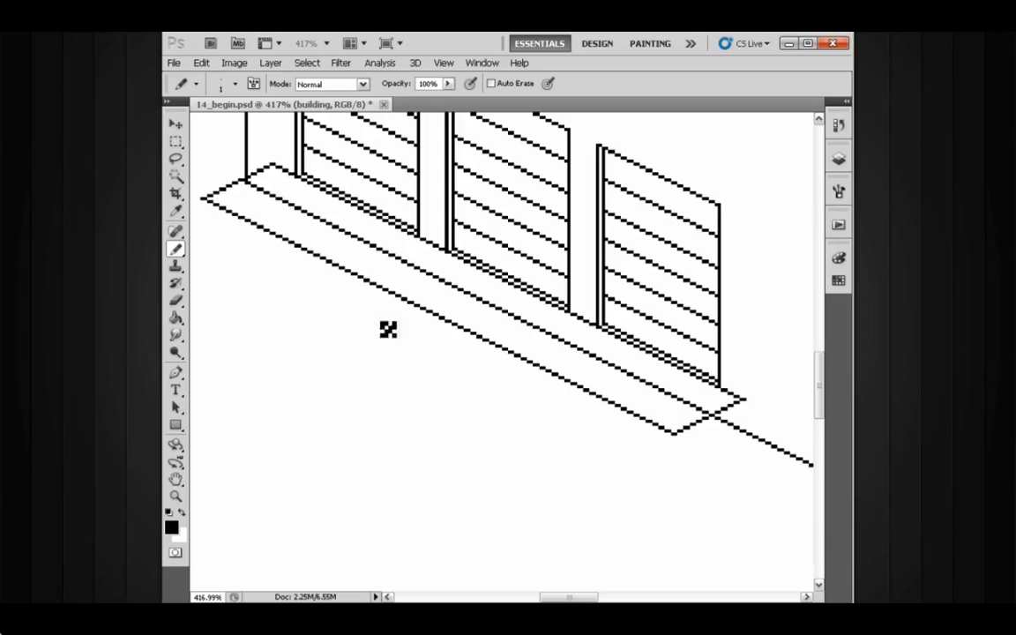
# Lasso the outline's right end line and long front line, and place a copy three pixels below the originals
pyautogui.moveTo(331, 272); pyautogui.dragTo(376, 285)
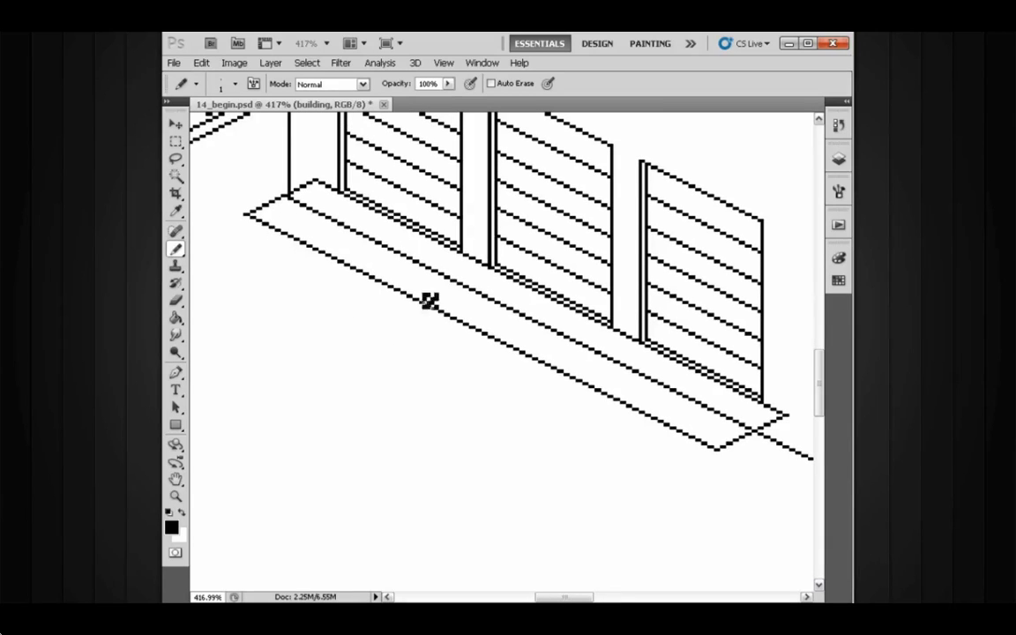
pyautogui.moveTo(651, 385); pyautogui.dragTo(621, 375)
pyautogui.press('l')
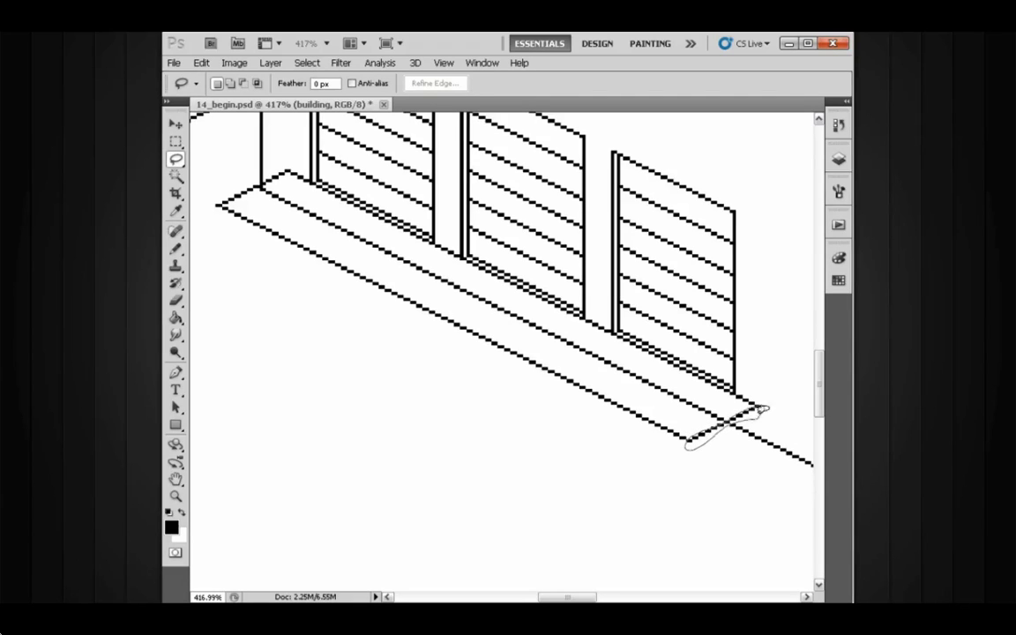
pyautogui.moveTo(762, 409)
pyautogui.mouseDown()
pyautogui.moveTo(647, 401)
pyautogui.moveTo(485, 313)
pyautogui.moveTo(247, 208)
pyautogui.mouseUp()
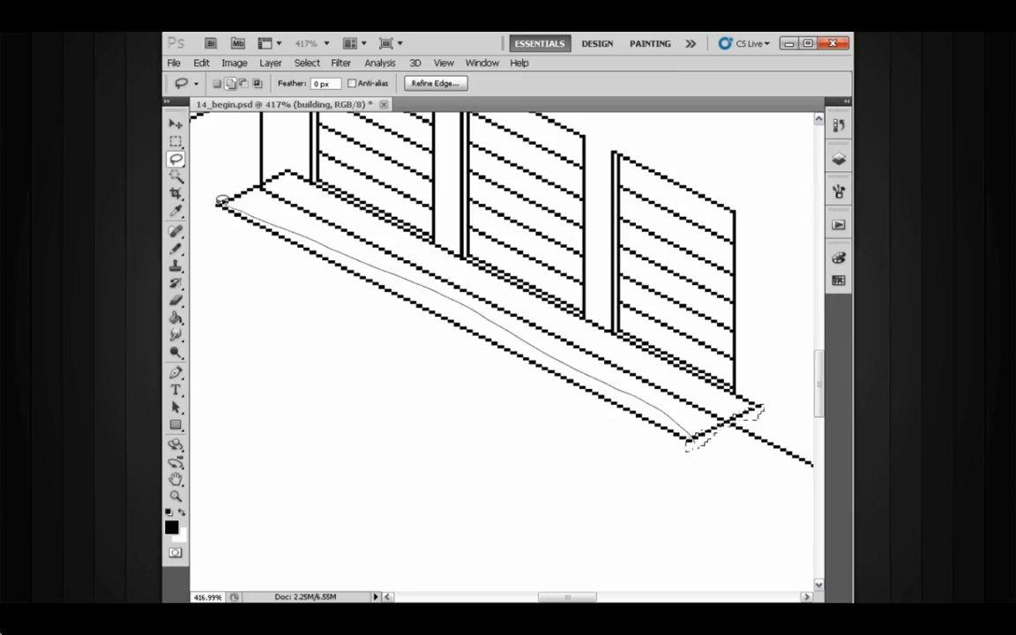
pyautogui.moveTo(283, 246)
pyautogui.mouseDown()
pyautogui.moveTo(637, 445)
pyautogui.moveTo(693, 447)
pyautogui.mouseUp()
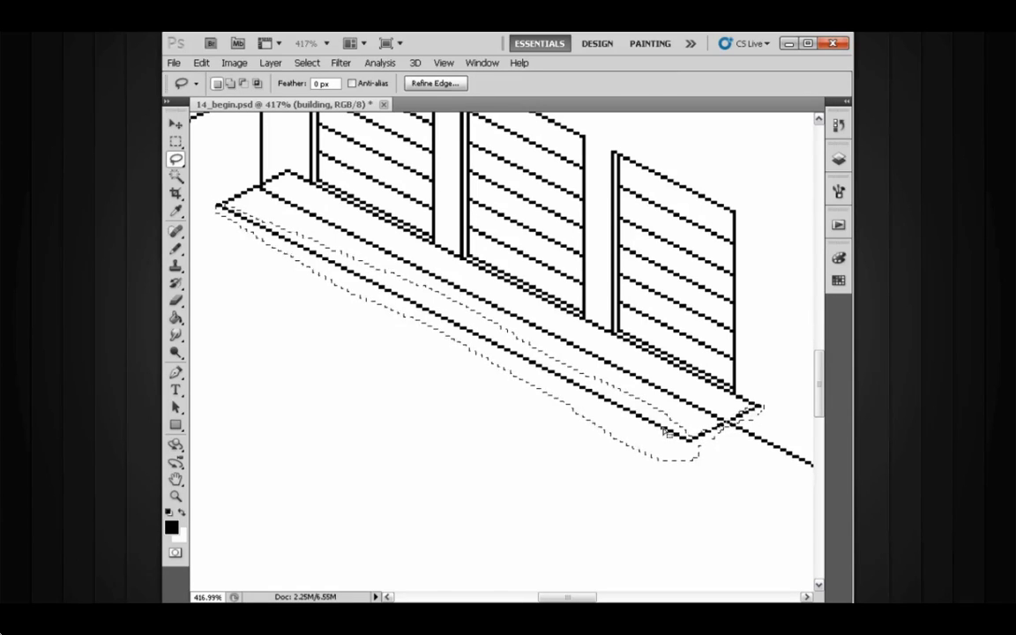
pyautogui.press('v')
pyautogui.hotkey('alt', 'Down')
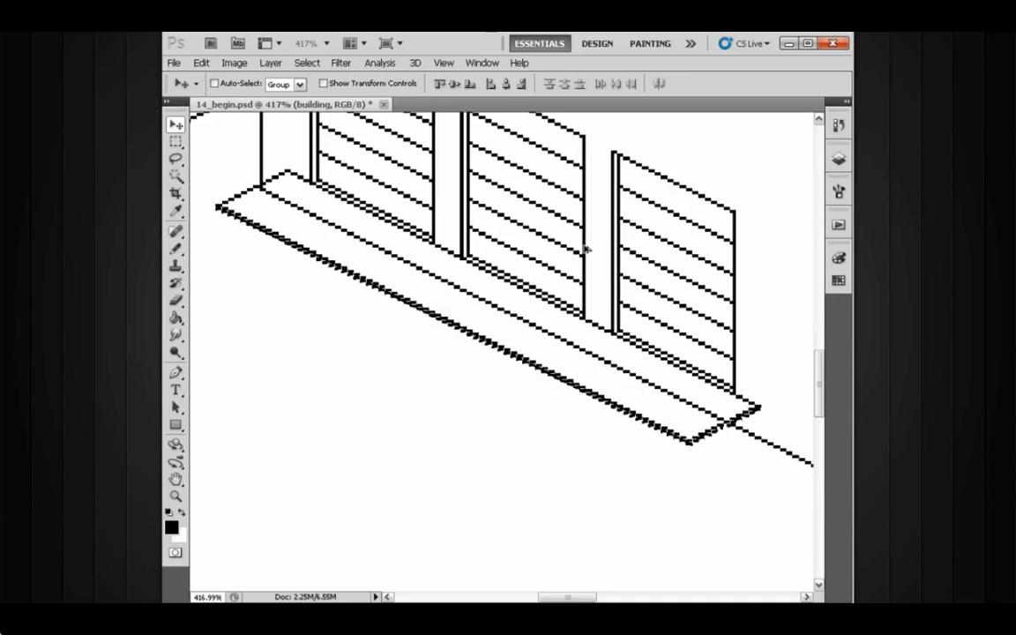
pyautogui.press('Down')
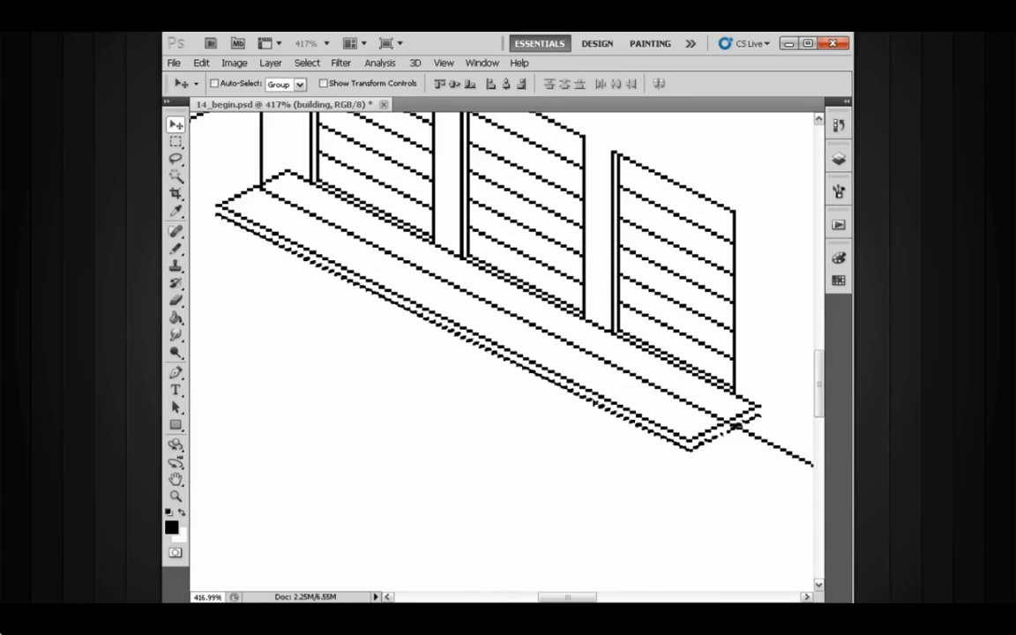
# Deselect and join the upper and lower outlines with short vertical pencil lines at the ledge's right, front and left corners
pyautogui.moveTo(680, 398); pyautogui.dragTo(718, 409)
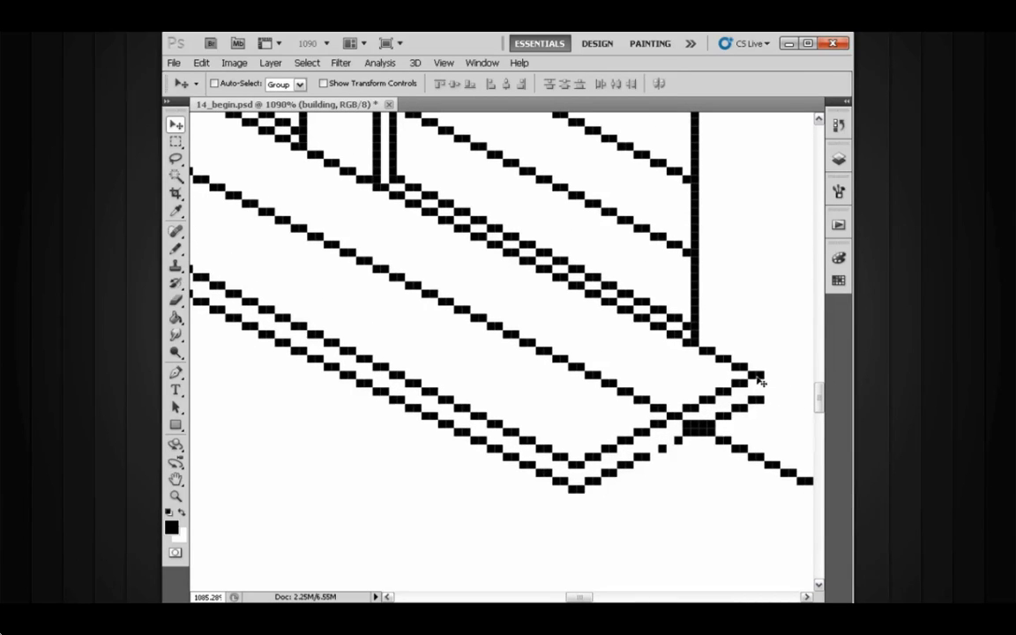
pyautogui.press('b')
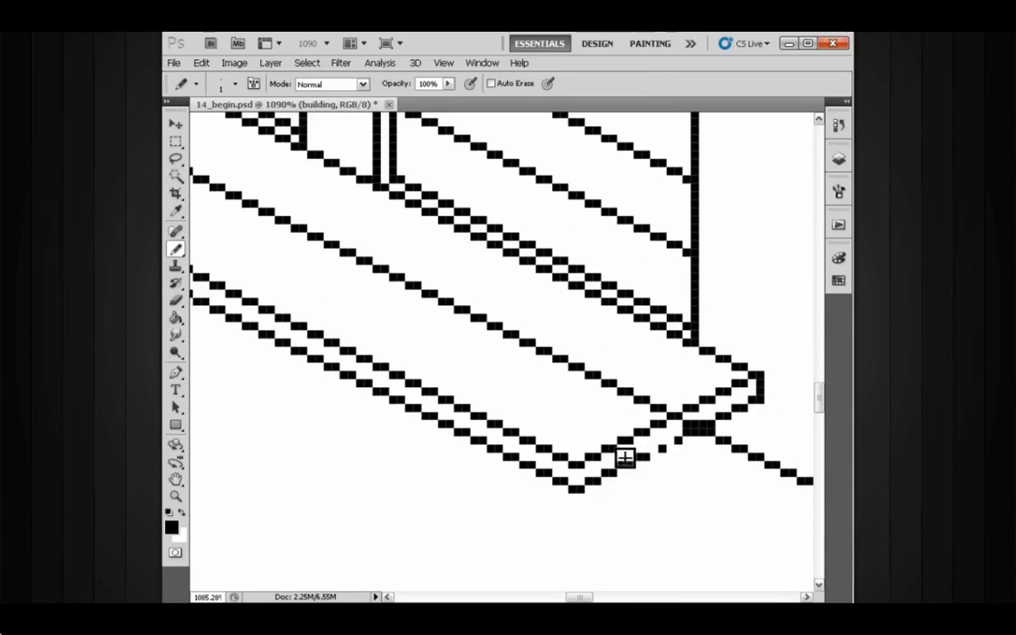
pyautogui.click(580, 480)
pyautogui.click(580, 473)
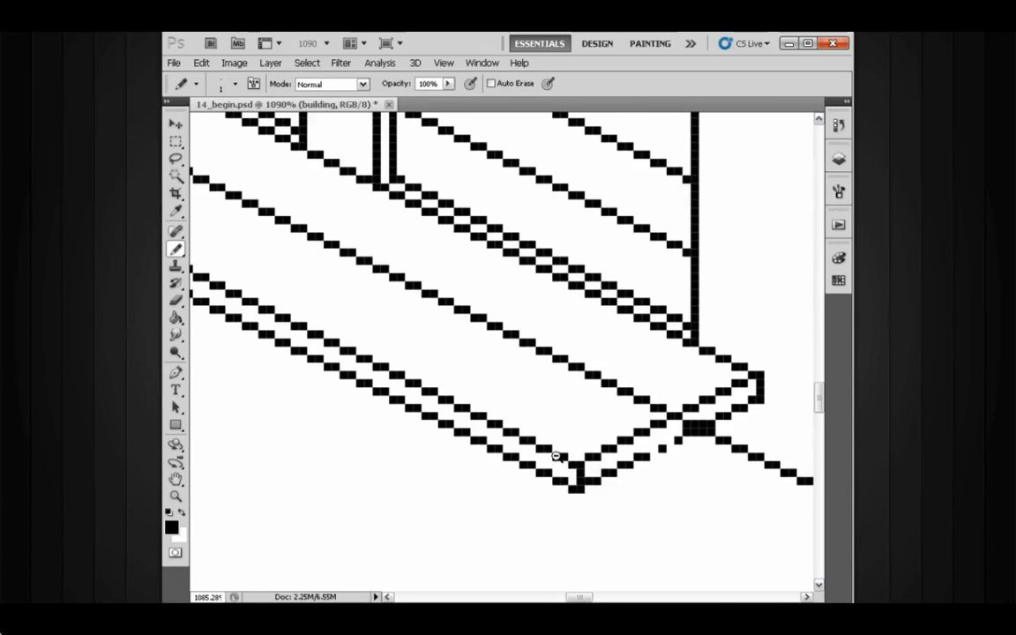
pyautogui.moveTo(556, 456); pyautogui.dragTo(515, 440)
pyautogui.moveTo(414, 381); pyautogui.dragTo(691, 477)
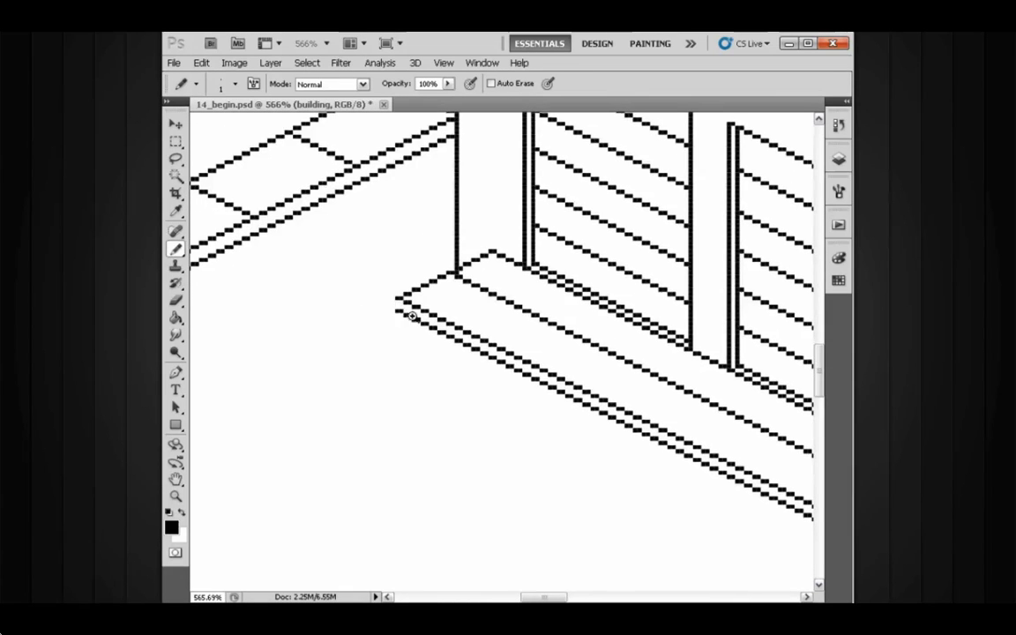
pyautogui.click(412, 316)
pyautogui.moveTo(575, 330); pyautogui.dragTo(485, 325)
# Fill in the missing pixels of the ledge's lower right end line near where it crosses the wall's bottom edge
pyautogui.moveTo(563, 328); pyautogui.dragTo(370, 272)
pyautogui.moveTo(574, 373)
pyautogui.mouseDown()
pyautogui.moveTo(544, 362)
pyautogui.moveTo(577, 380)
pyautogui.mouseUp()
pyautogui.moveTo(641, 420); pyautogui.dragTo(697, 422)
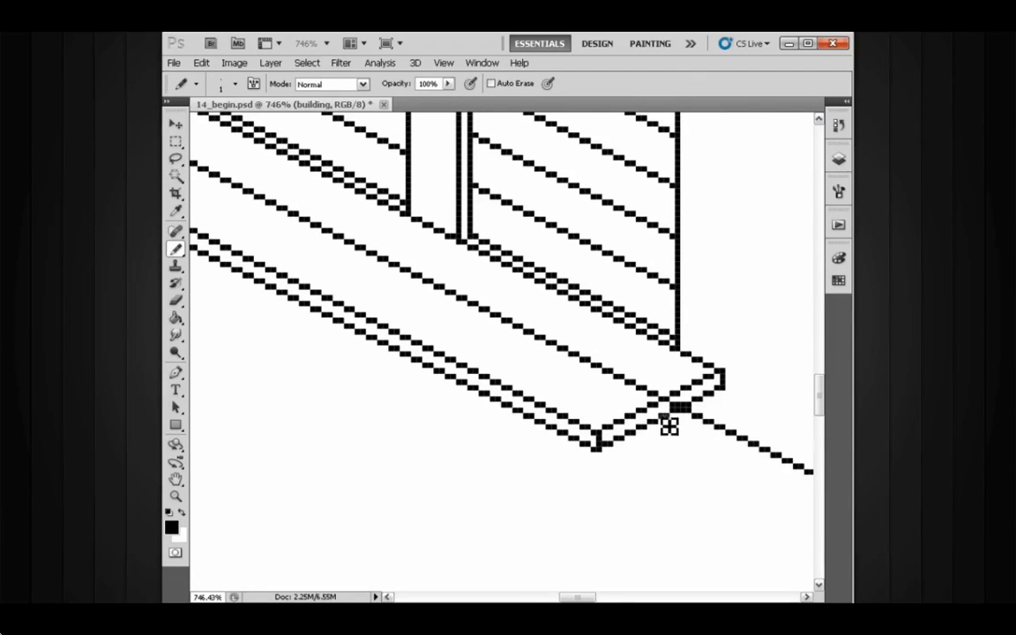
pyautogui.moveTo(632, 438); pyautogui.dragTo(506, 436)
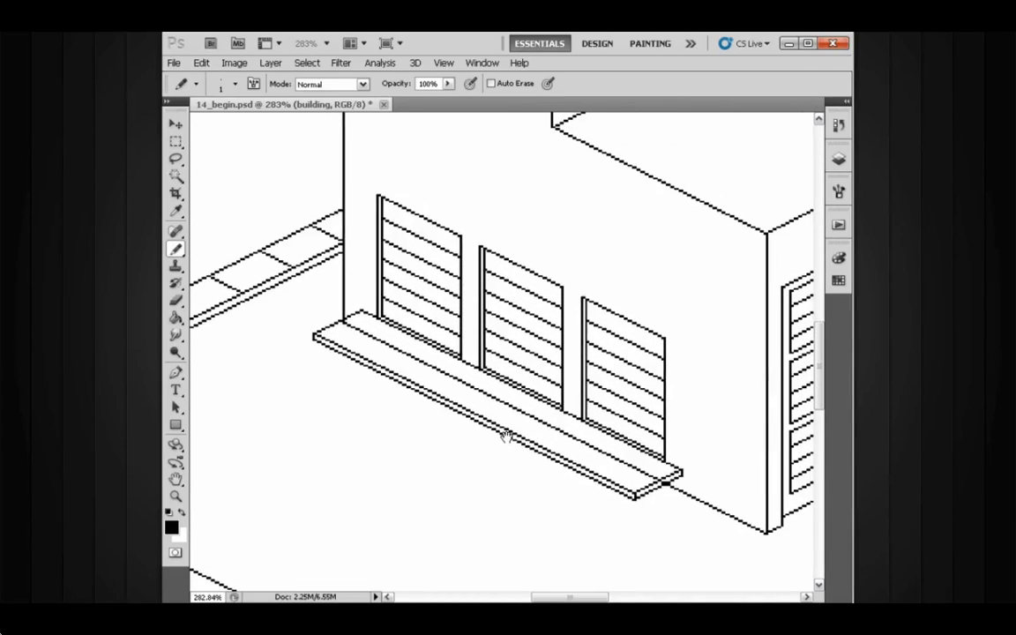
# Examine the whole building, from the new ledge beneath the side windows up to the upper roof
pyautogui.moveTo(572, 432); pyautogui.dragTo(520, 425)
pyautogui.moveTo(548, 420); pyautogui.dragTo(479, 387)
pyautogui.moveTo(589, 418); pyautogui.dragTo(529, 397)
pyautogui.moveTo(555, 399); pyautogui.dragTo(491, 385)
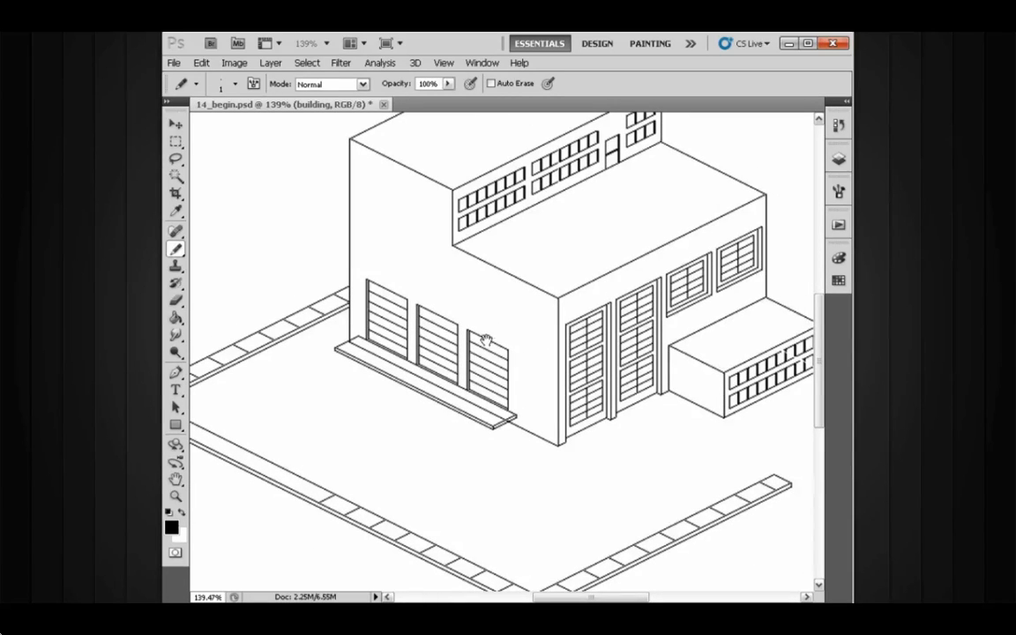
pyautogui.moveTo(486, 342); pyautogui.dragTo(465, 343)
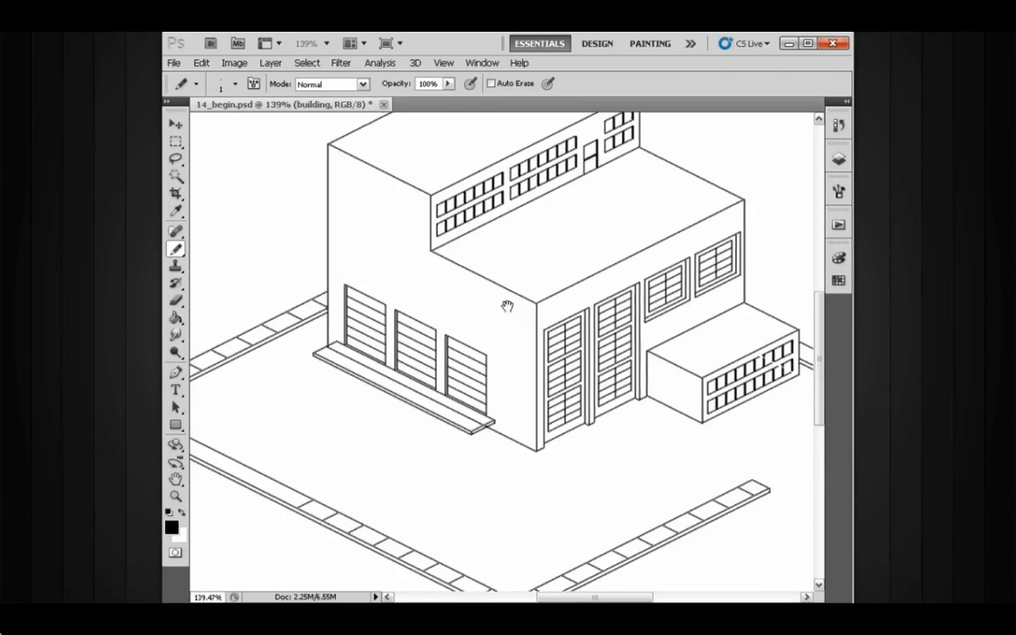
pyautogui.scroll(1, 514, 342)
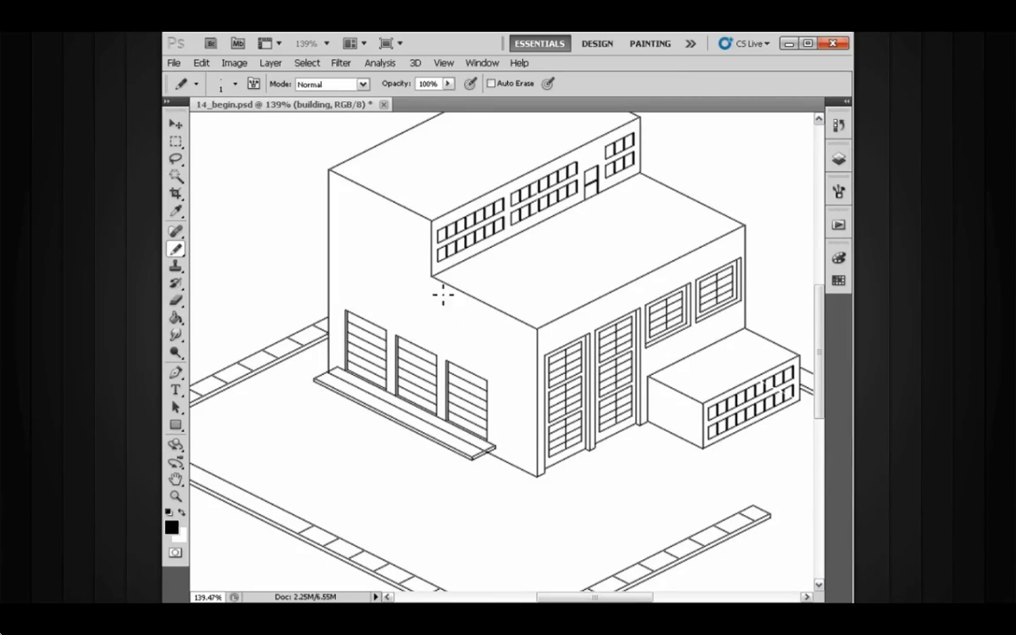
pyautogui.moveTo(485, 304)
pyautogui.mouseDown()
pyautogui.moveTo(479, 351)
pyautogui.moveTo(481, 334)
pyautogui.mouseUp()
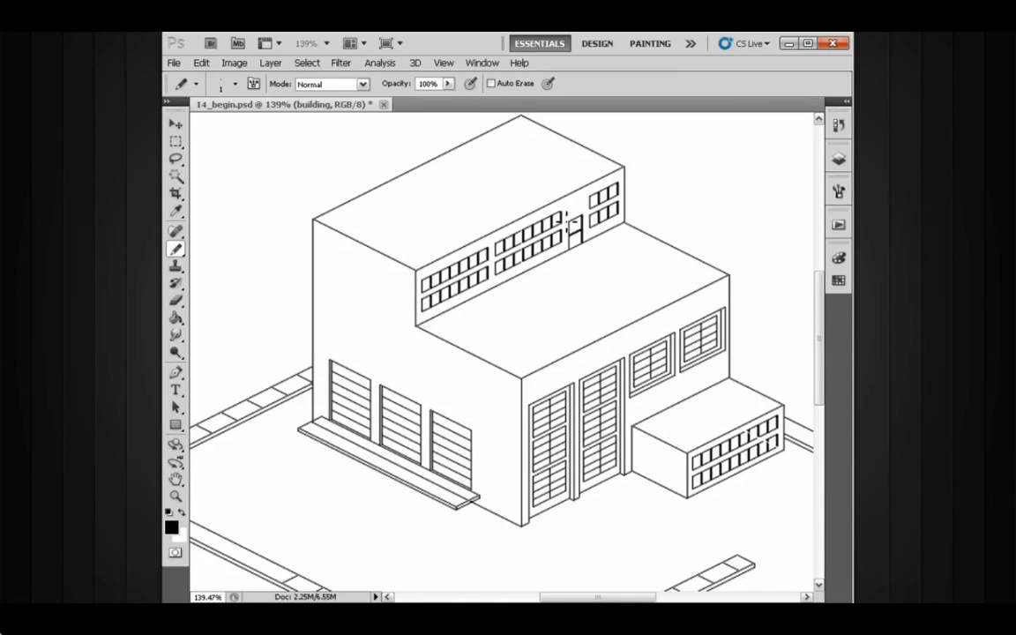
pyautogui.moveTo(555, 292); pyautogui.dragTo(552, 323)
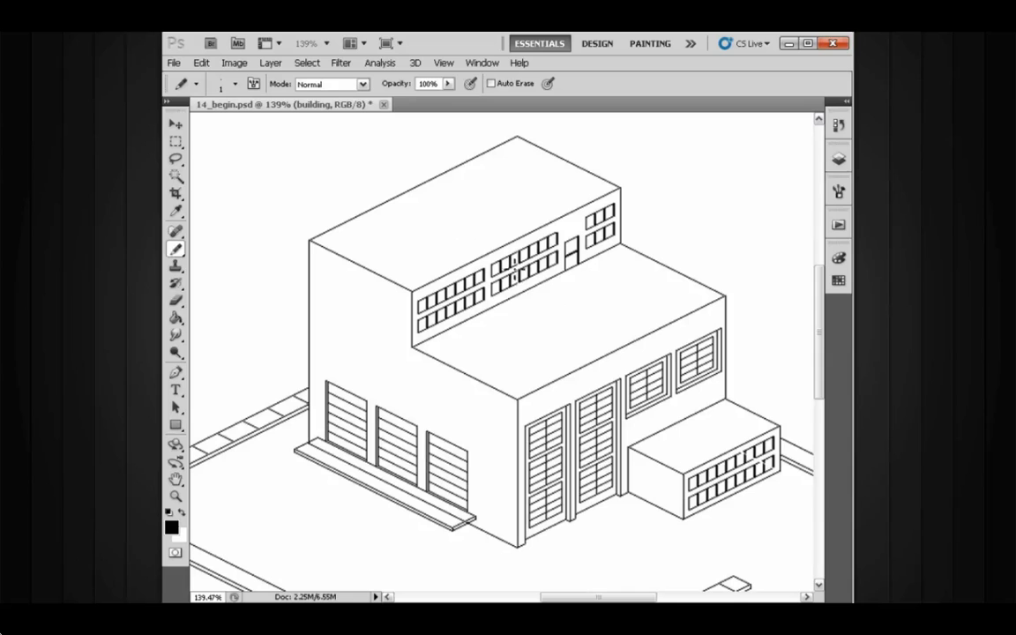
pyautogui.moveTo(446, 223); pyautogui.dragTo(436, 237)
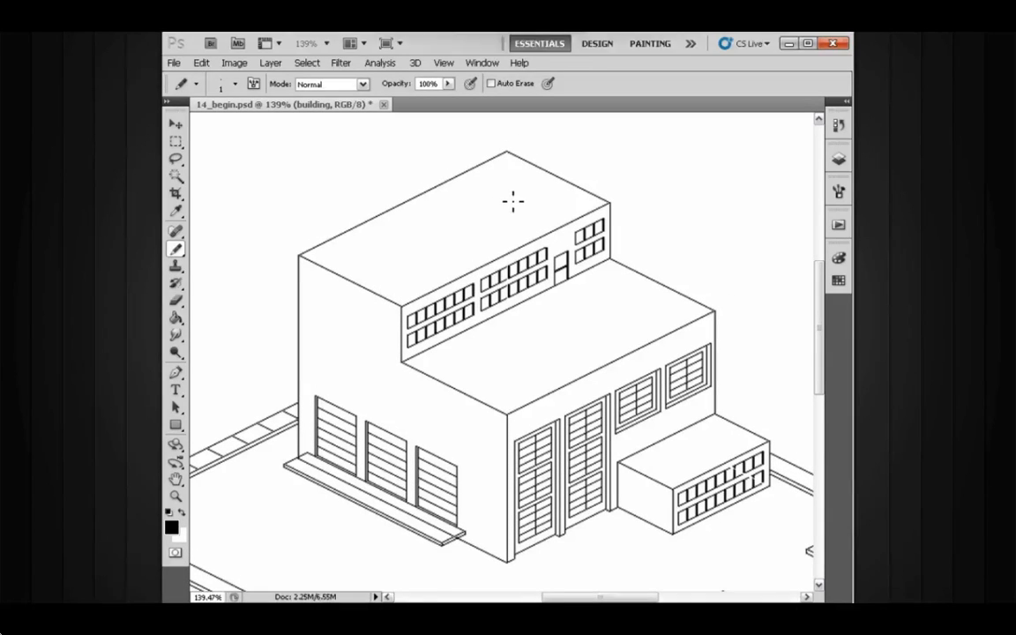